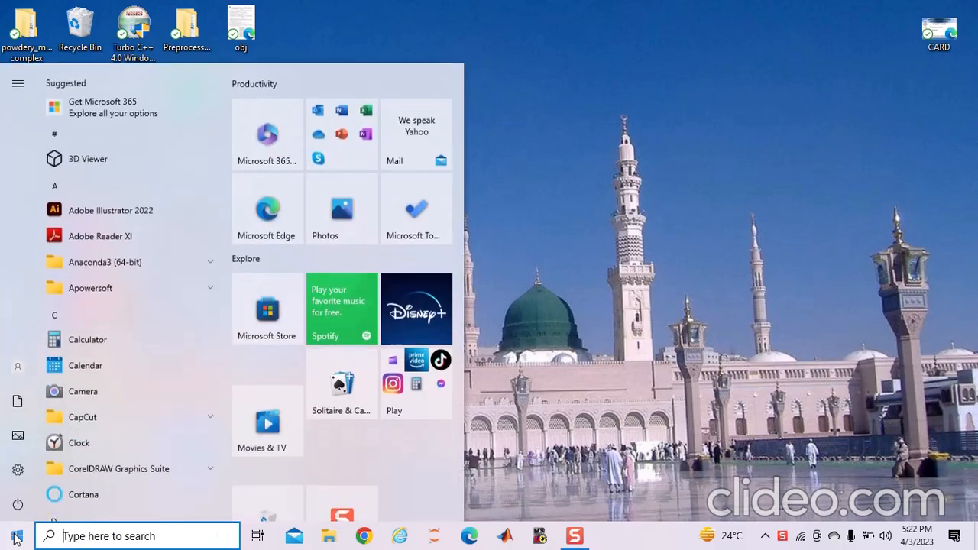
# Step: Search the taskbar for 'msword' and launch the Word 2013 best match
pyautogui.click(136, 536)
pyautogui.write('m')
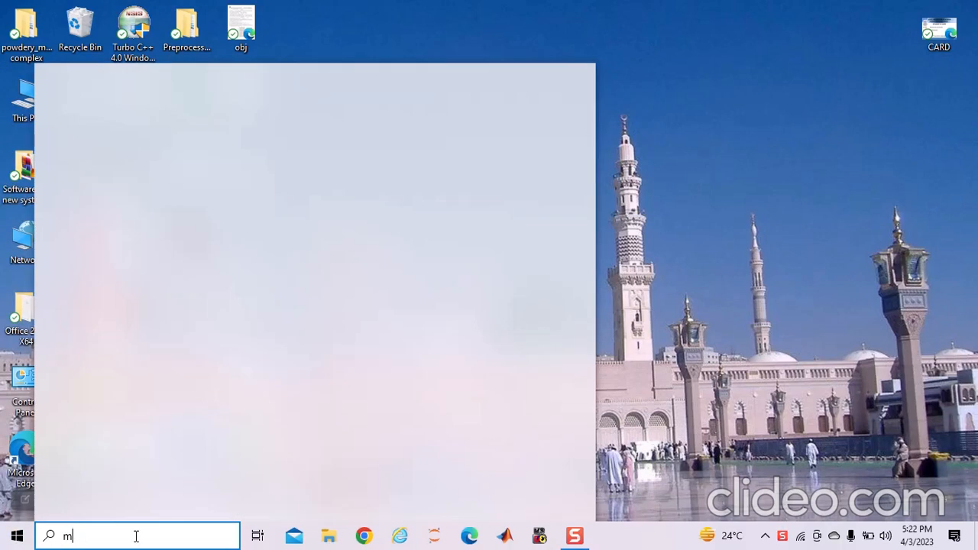
pyautogui.write('sword')
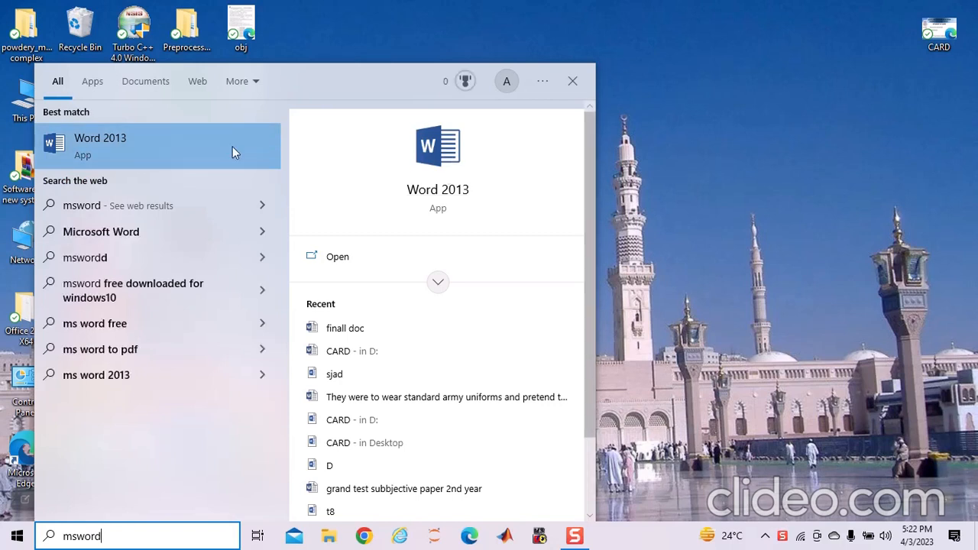
pyautogui.click(167, 152)
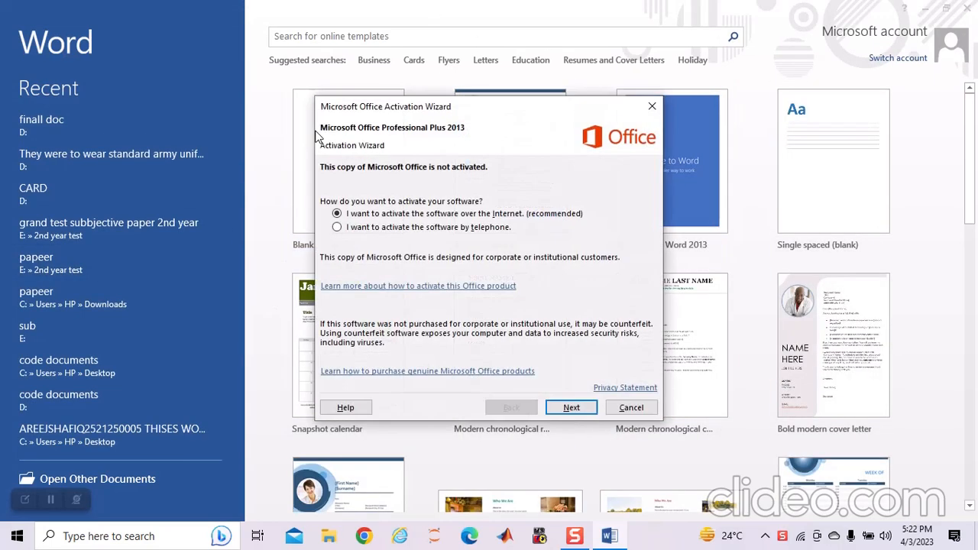
# Step: Dismiss the Office Activation Wizard and create a new Blank document
pyautogui.click(654, 110)
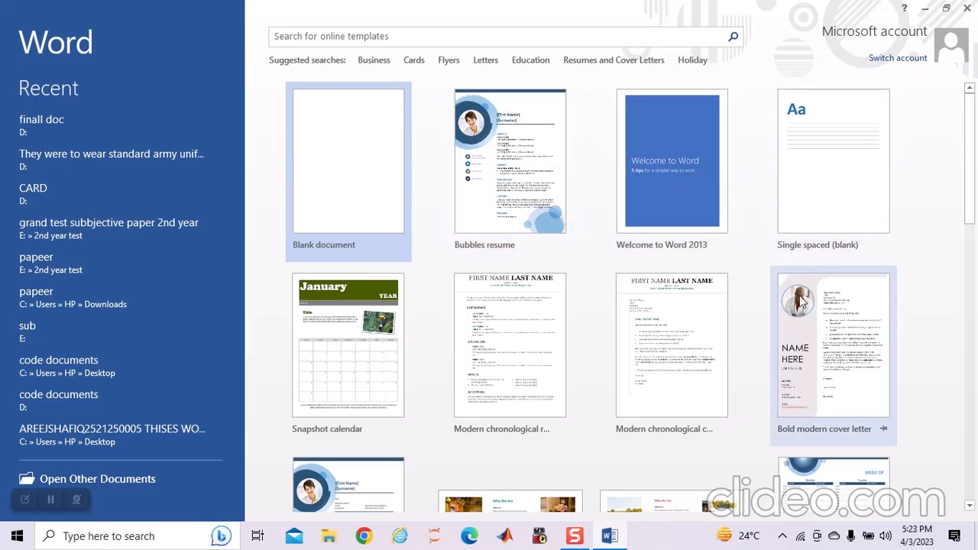
pyautogui.scroll(-4, 799, 295)
pyautogui.scroll(-7, 799, 290)
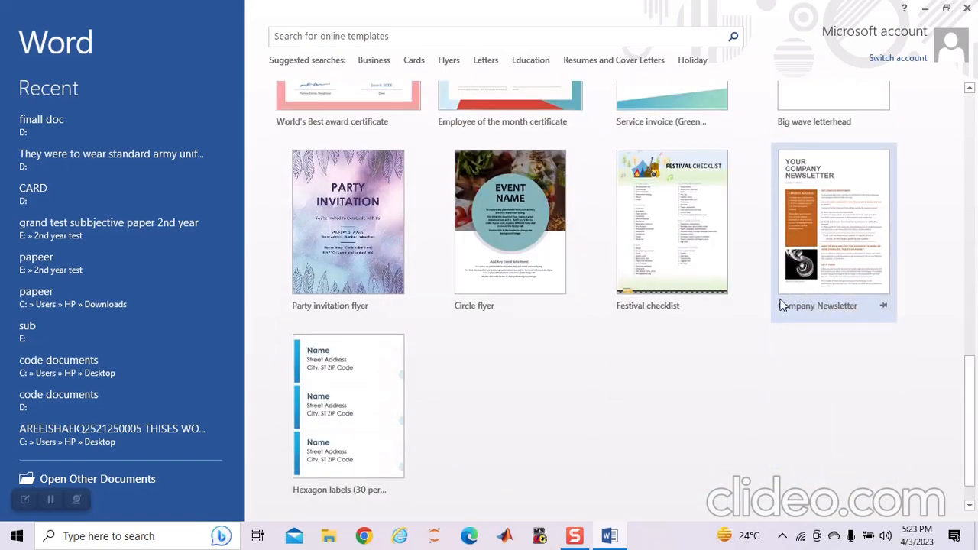
pyautogui.scroll(11, 790, 300)
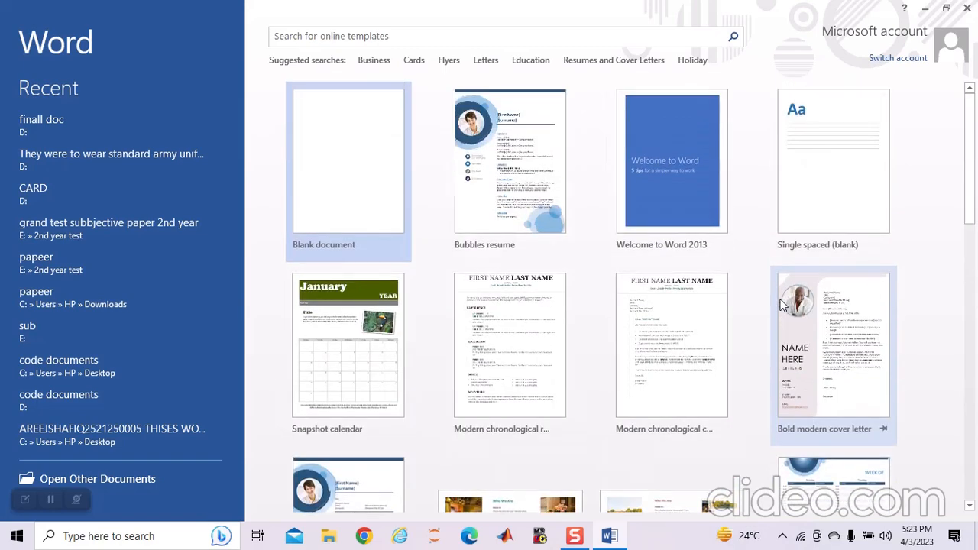
pyautogui.click(351, 196)
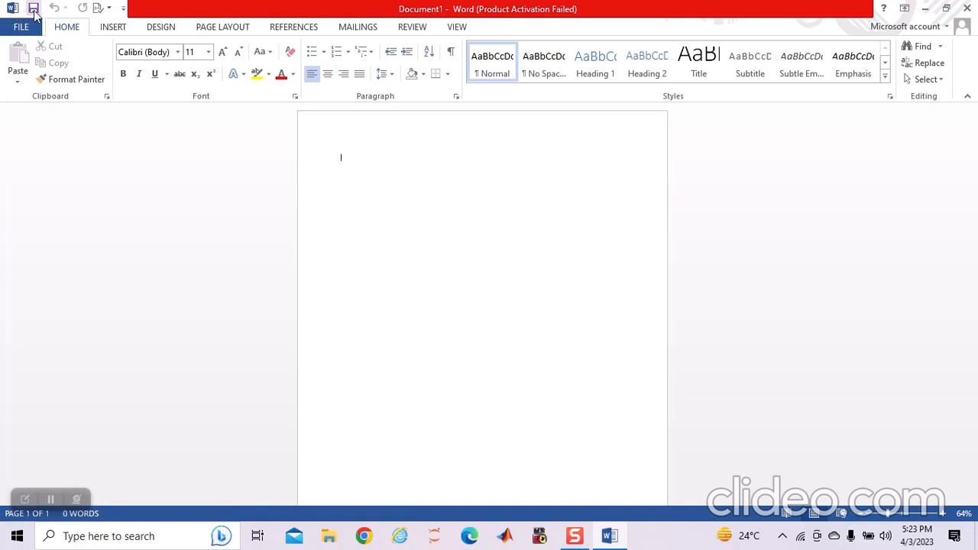
pyautogui.click(103, 10)
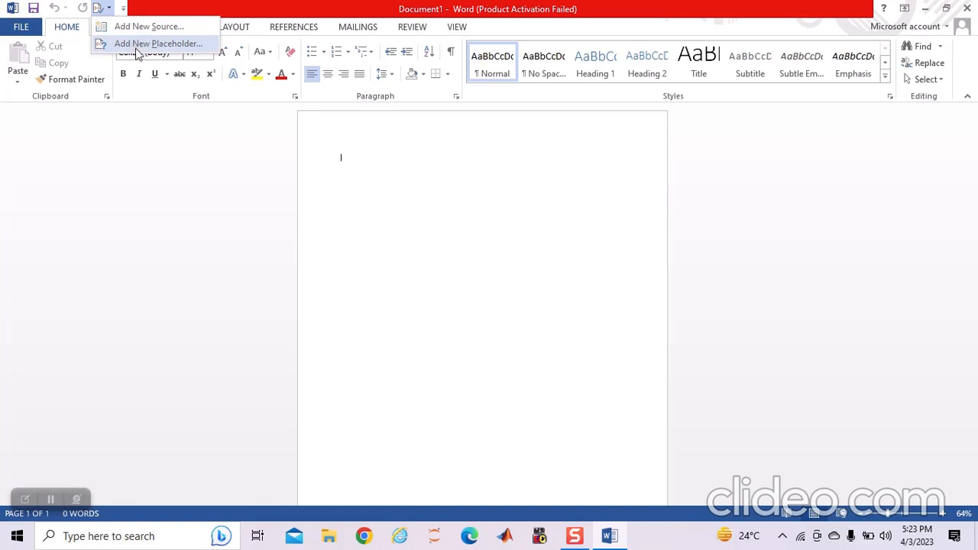
pyautogui.click(142, 170)
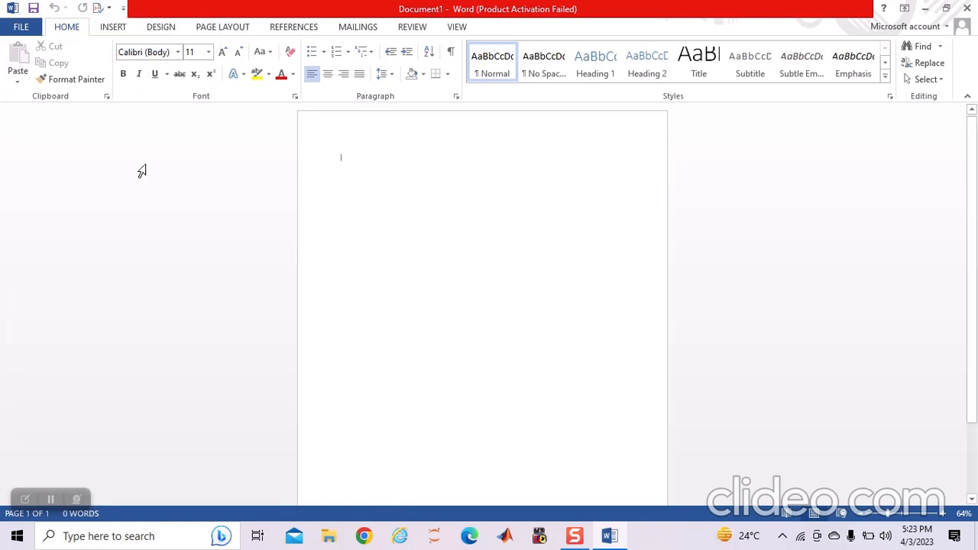
# Step: Browse the Info, New and Open pages of the File view
pyautogui.click(16, 28)
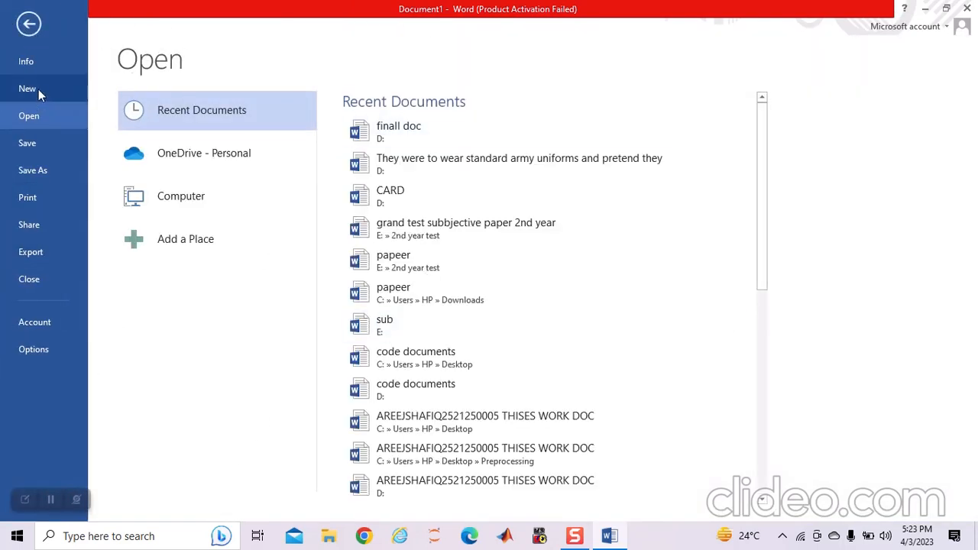
pyautogui.click(32, 63)
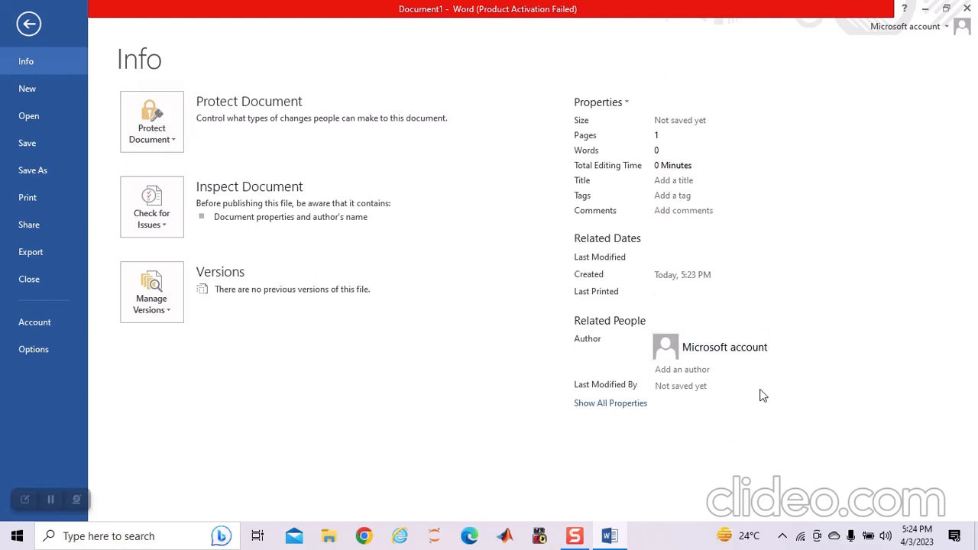
pyautogui.click(44, 90)
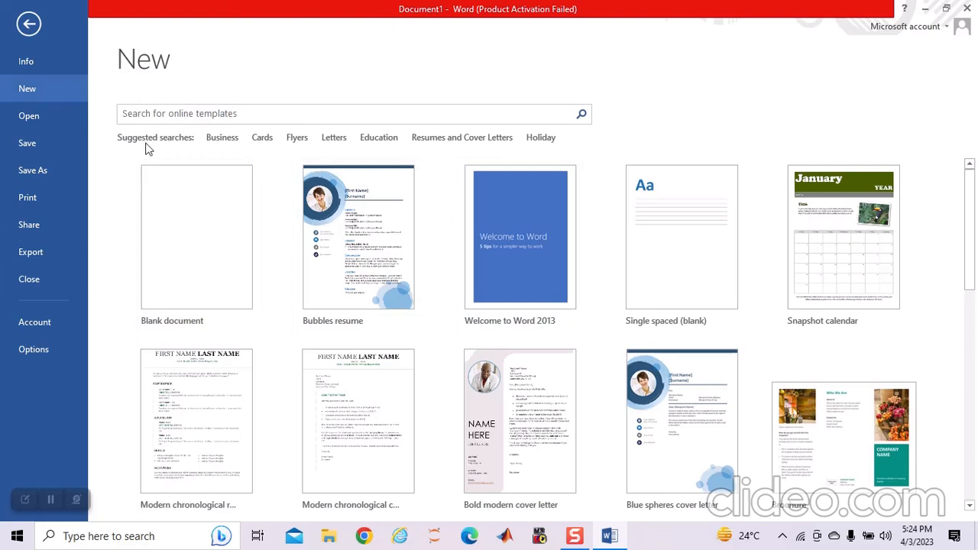
pyautogui.click(47, 115)
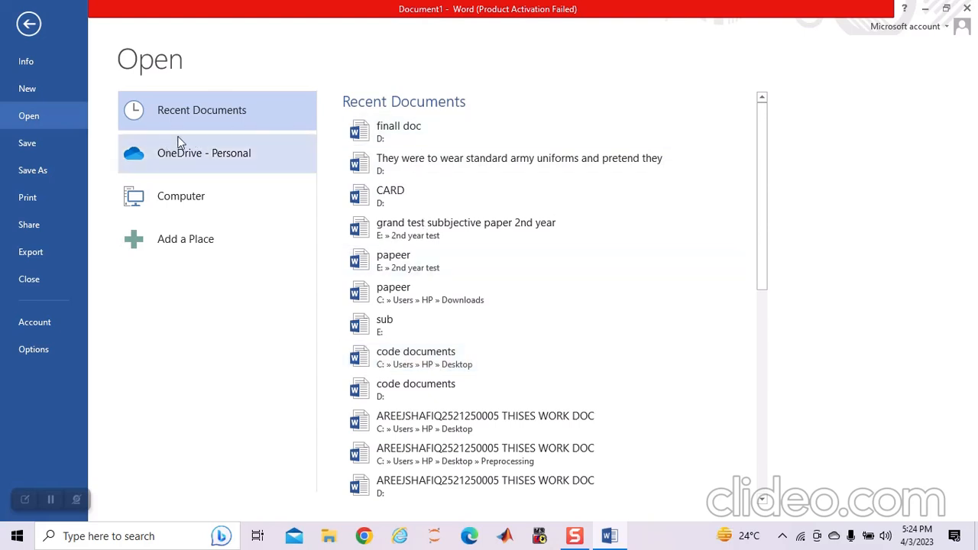
# Step: Open the recent document 'finall doc', close its window, and return to Document1's File view
pyautogui.click(405, 132)
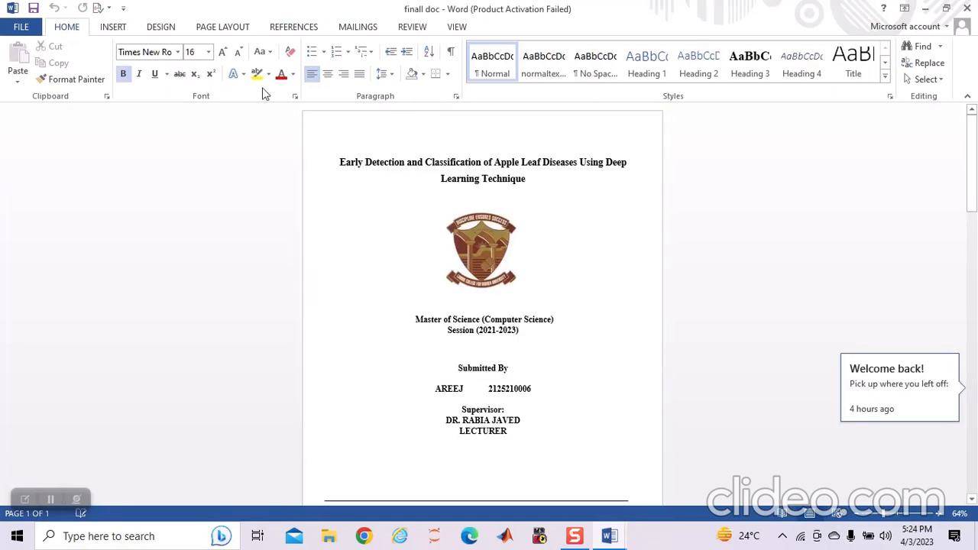
pyautogui.click(17, 27)
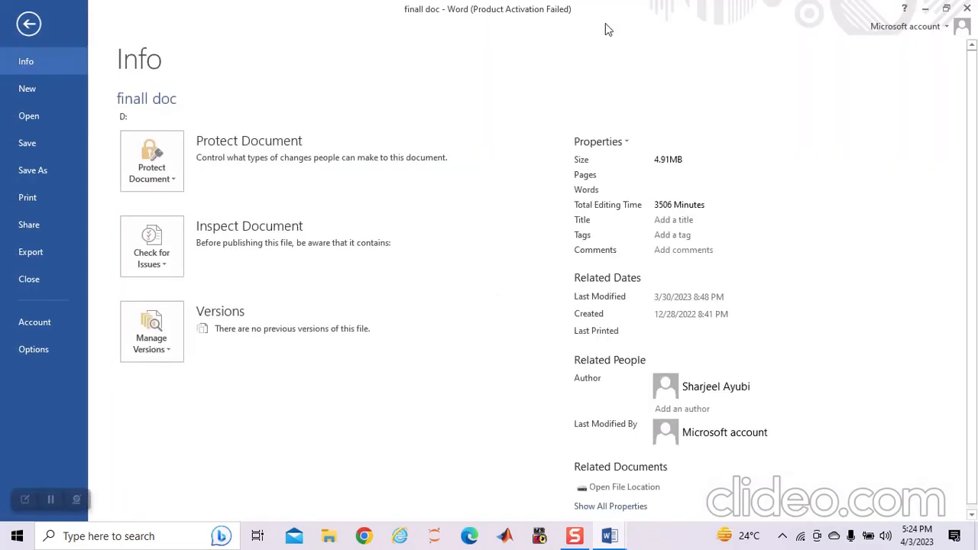
pyautogui.moveTo(609, 535)
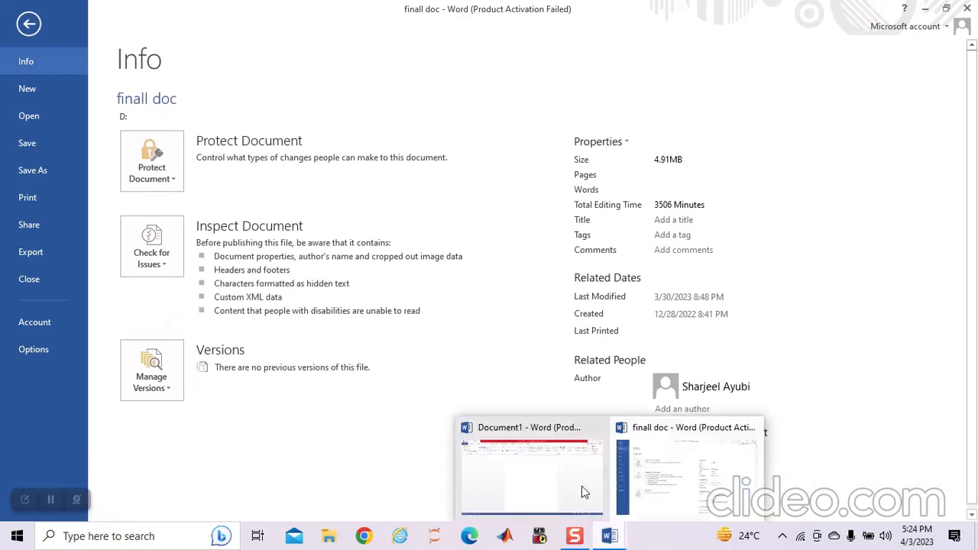
pyautogui.click(752, 428)
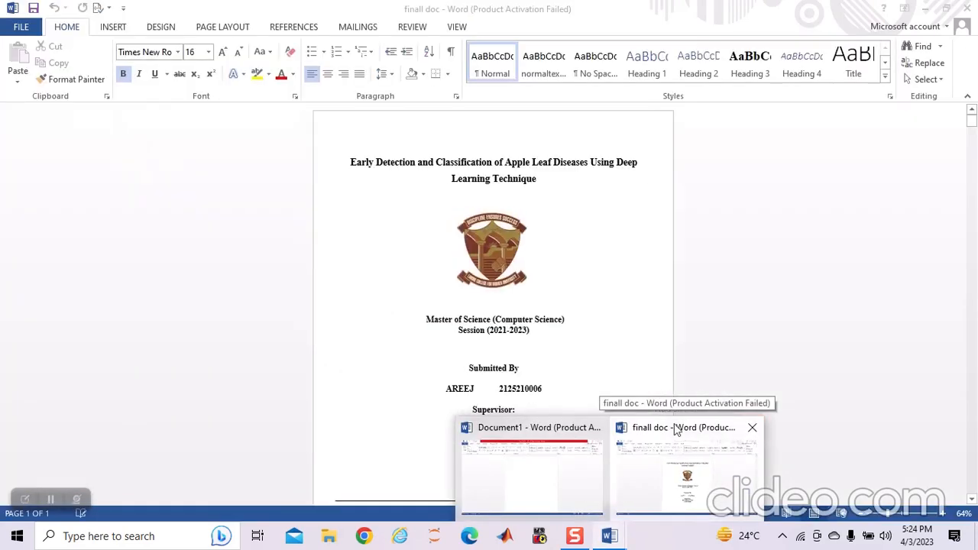
pyautogui.click(608, 428)
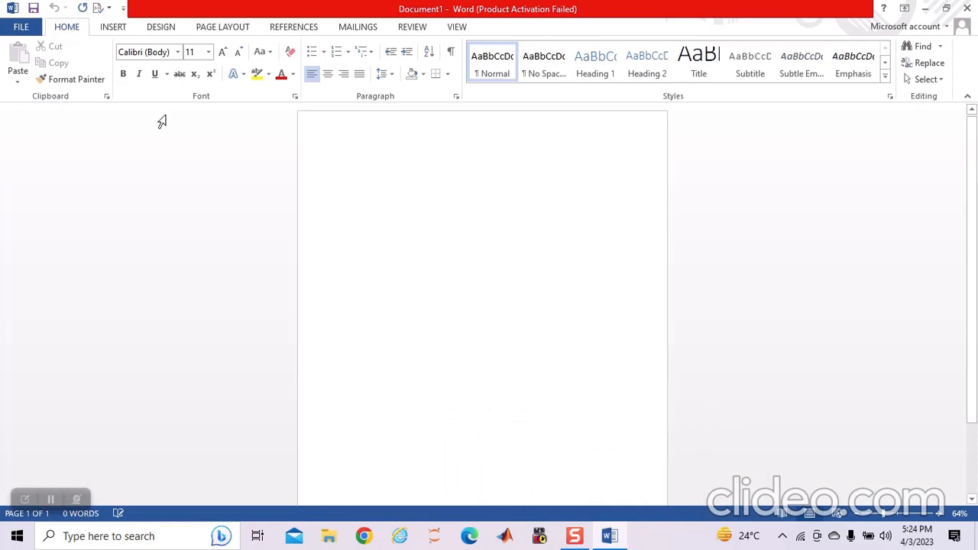
pyautogui.click(15, 28)
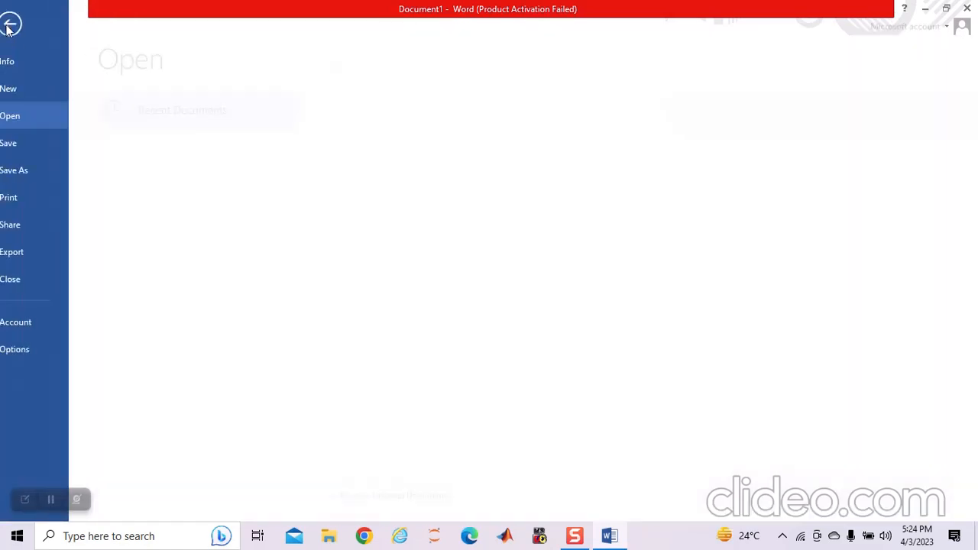
# Step: Save the blank document to the OneDrive Documents folder as 'word paper 1'
pyautogui.click(33, 149)
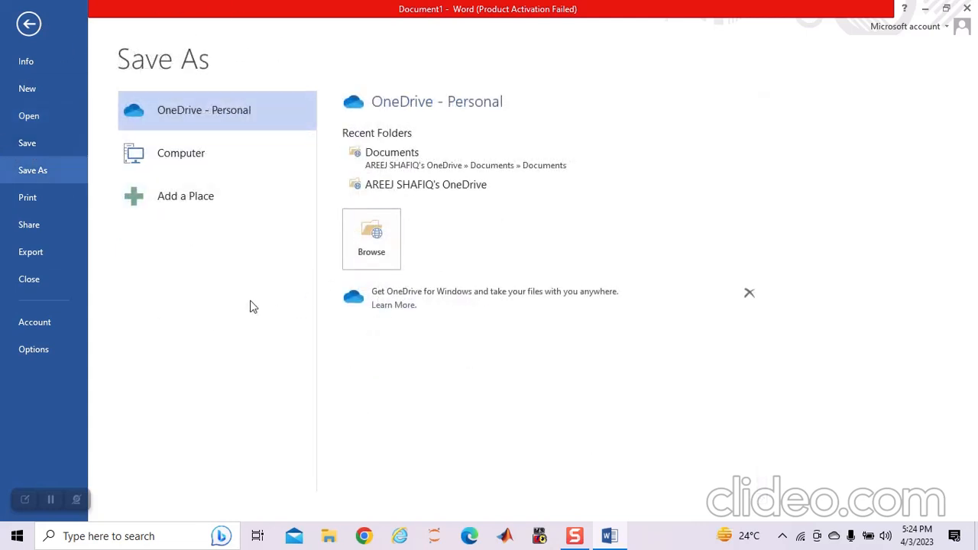
pyautogui.click(364, 238)
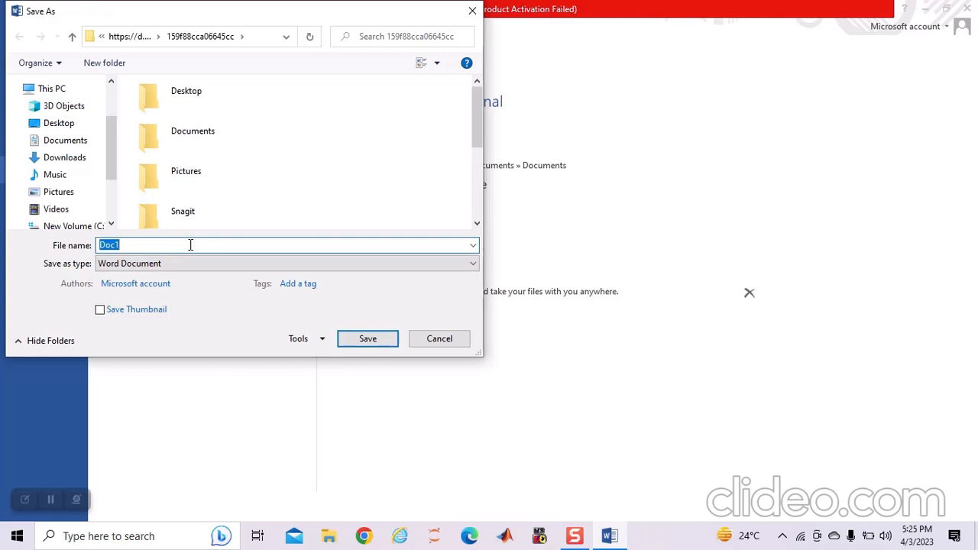
pyautogui.press('BackSpace')
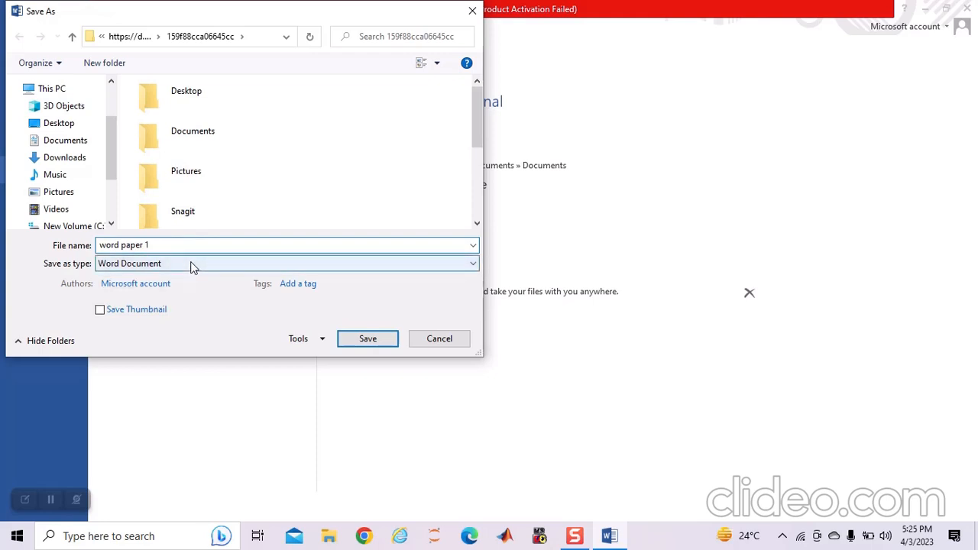
pyautogui.click(362, 347)
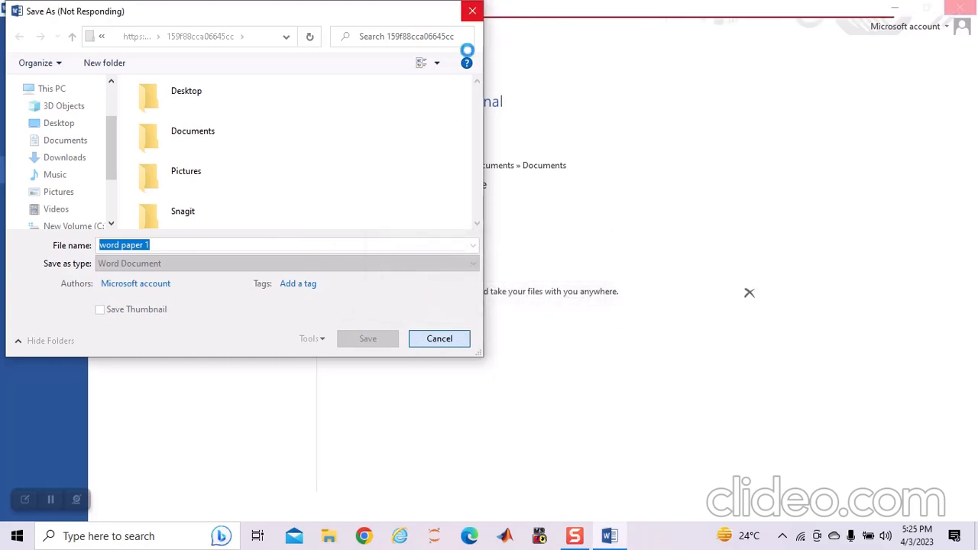
pyautogui.click(472, 11)
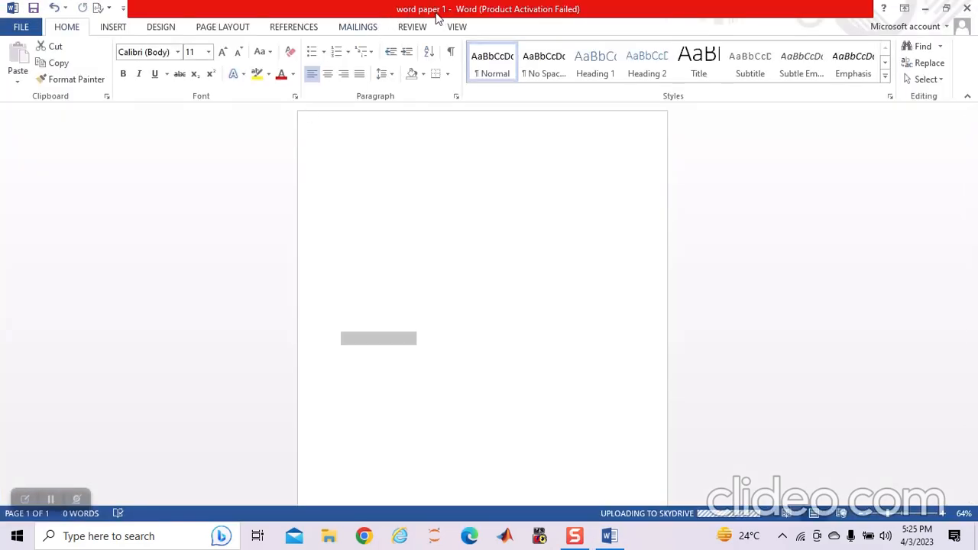
# Step: Look through the Info, Print, Share and Export pages, then choose Close for word paper 1
pyautogui.click(20, 28)
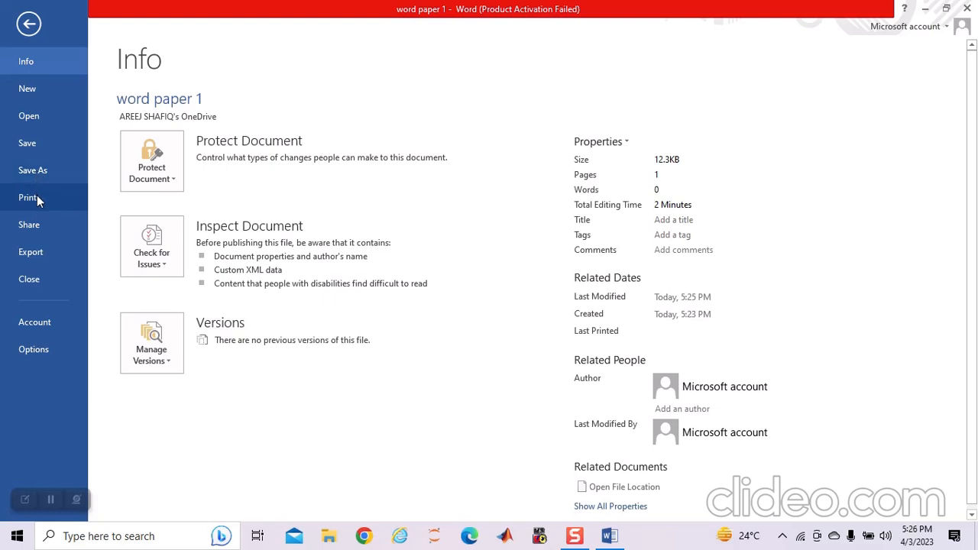
pyautogui.click(36, 198)
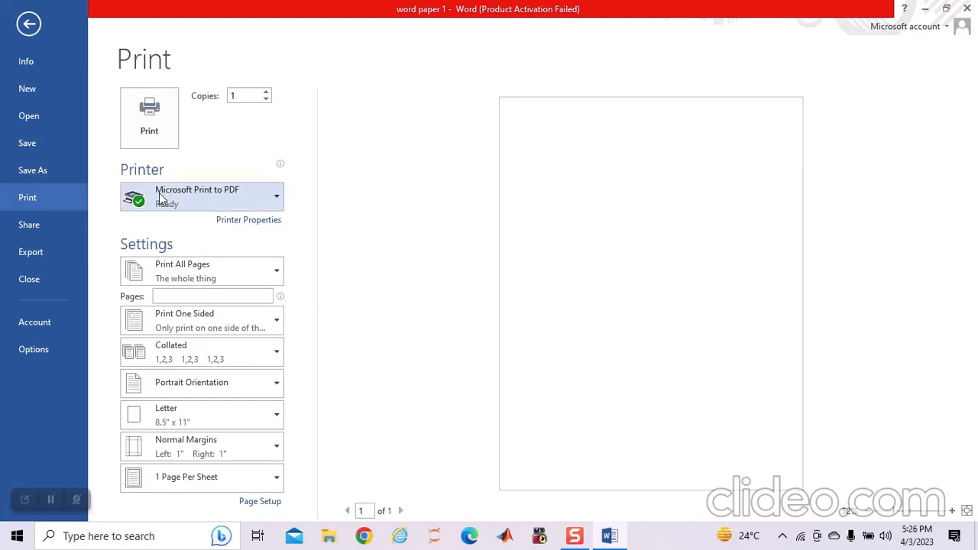
pyautogui.click(59, 235)
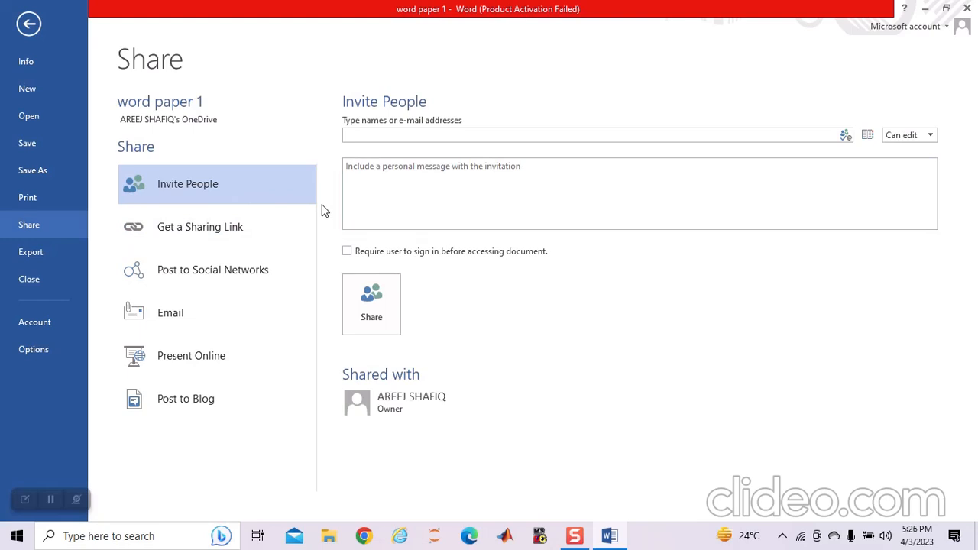
pyautogui.click(65, 256)
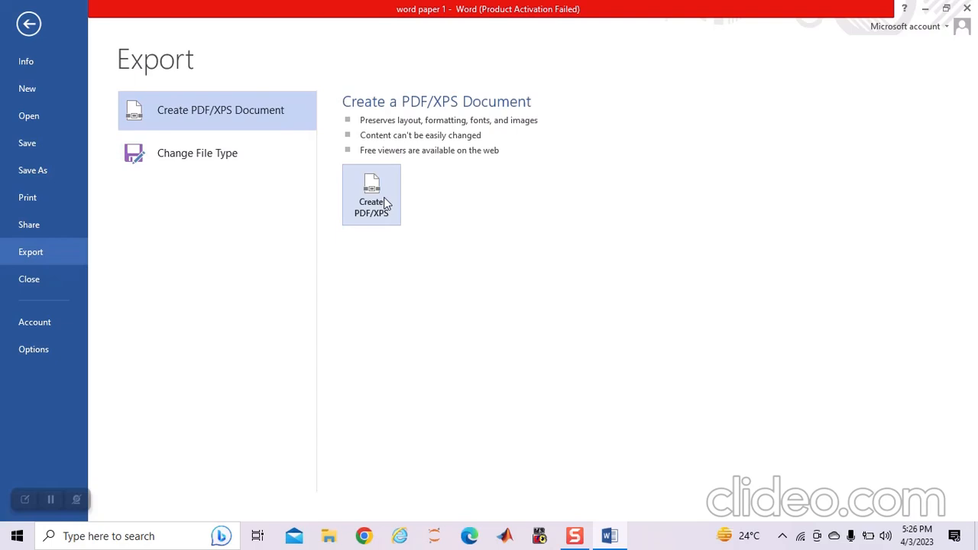
pyautogui.click(34, 284)
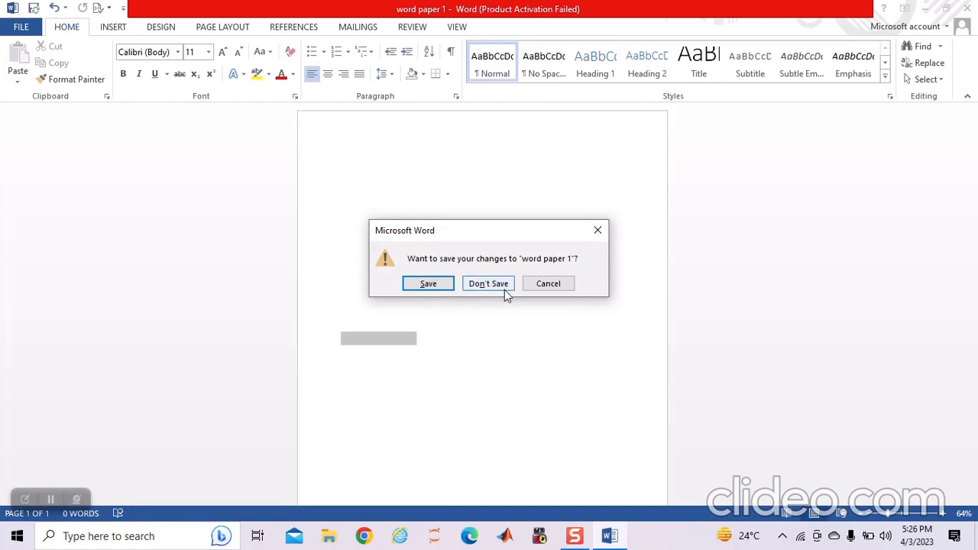
# Step: Cancel closing so word paper 1 stays open, then launch Google Chrome
pyautogui.click(569, 283)
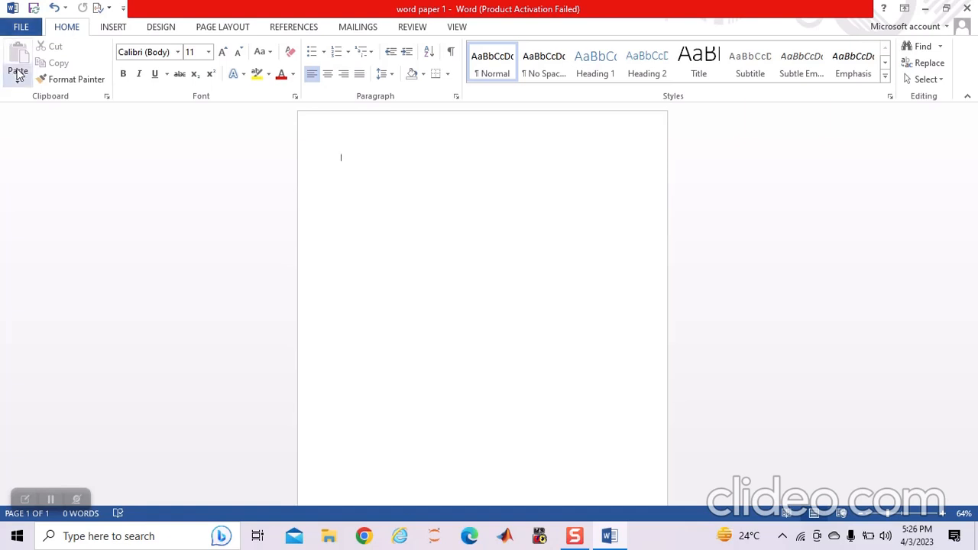
pyautogui.click(19, 82)
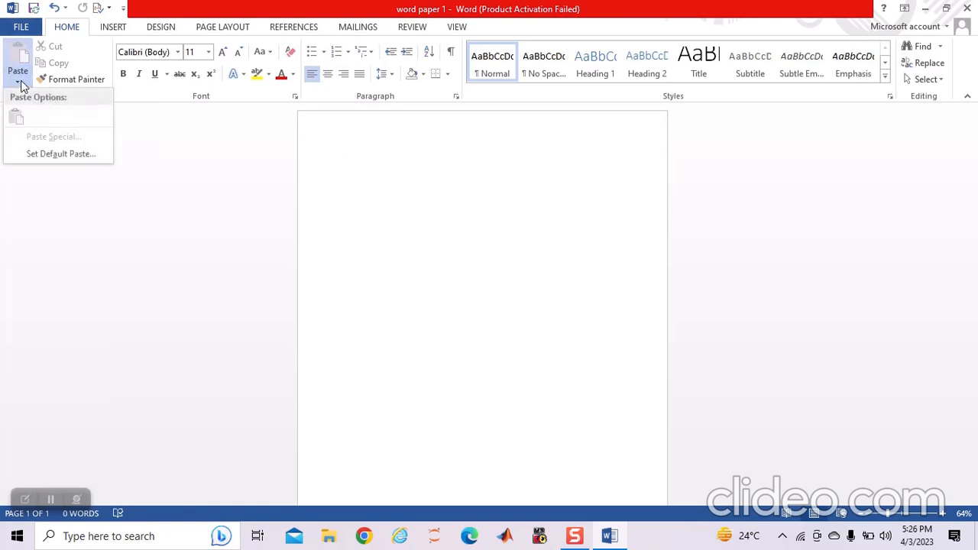
pyautogui.click(215, 174)
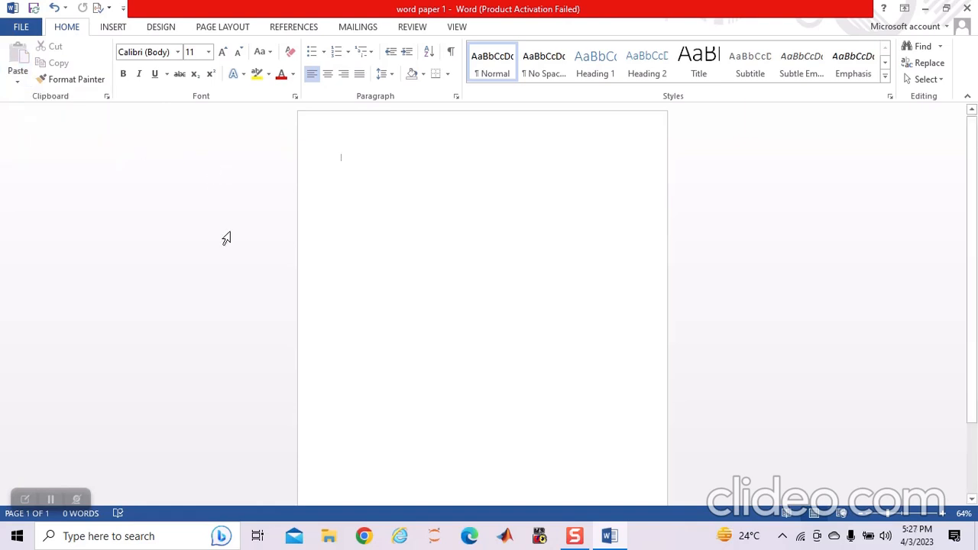
pyautogui.click(363, 544)
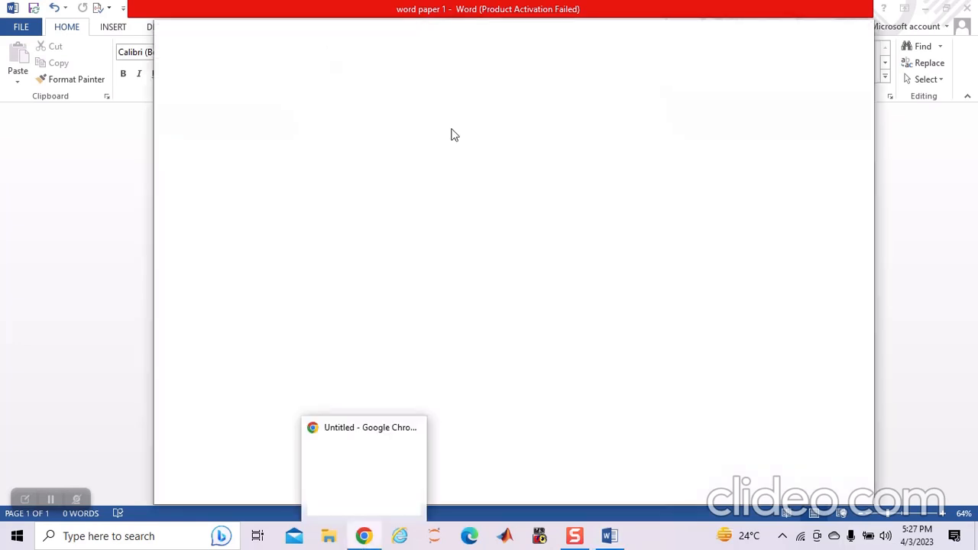
# Step: Search for 'apple', select the Apple result's description, and return to the Word window
pyautogui.click(632, 62)
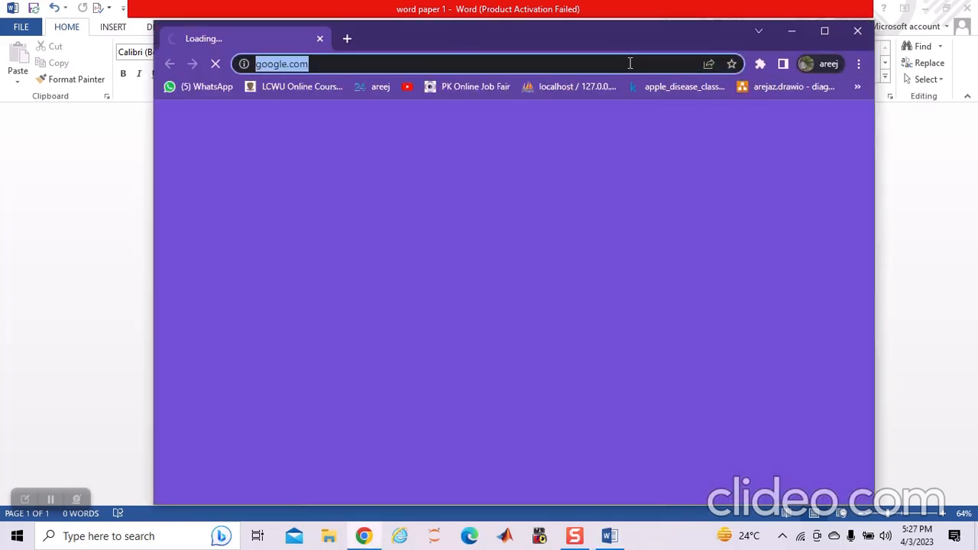
pyautogui.press('BackSpace')
pyautogui.write('apple')
pyautogui.press('Return')
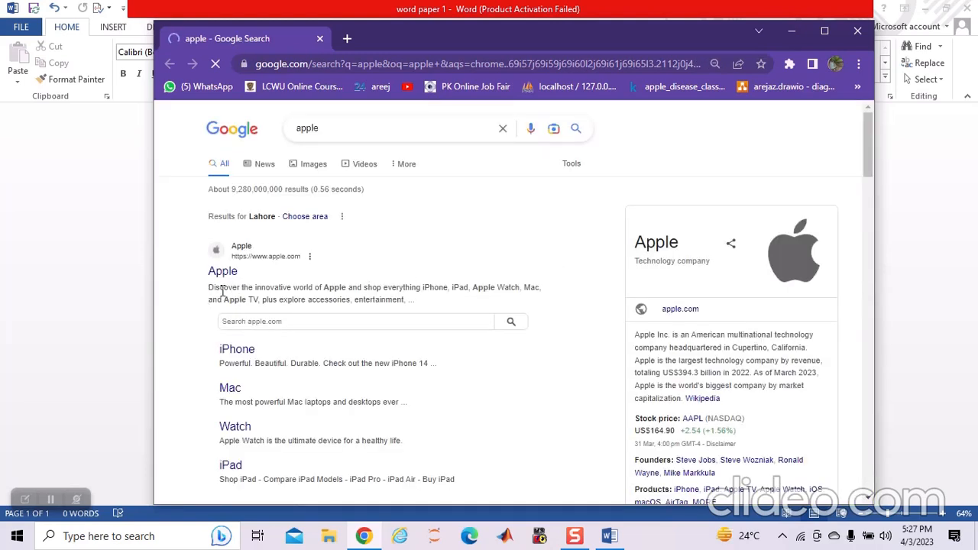
pyautogui.moveTo(213, 287); pyautogui.dragTo(413, 299)
pyautogui.hotkey('ctrl', 'c')
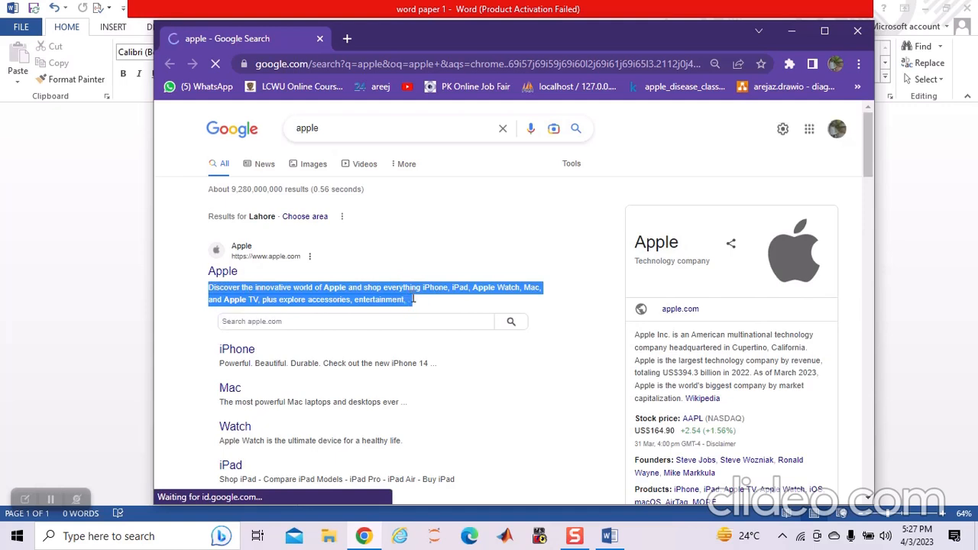
pyautogui.click(77, 248)
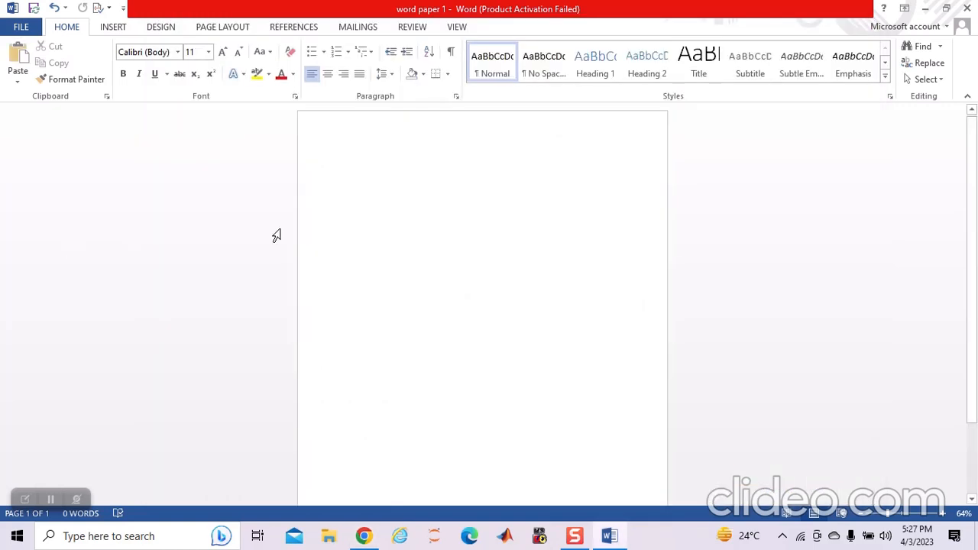
# Step: Paste the Apple description with Merge Formatting and add an empty paragraph below it
pyautogui.click(18, 82)
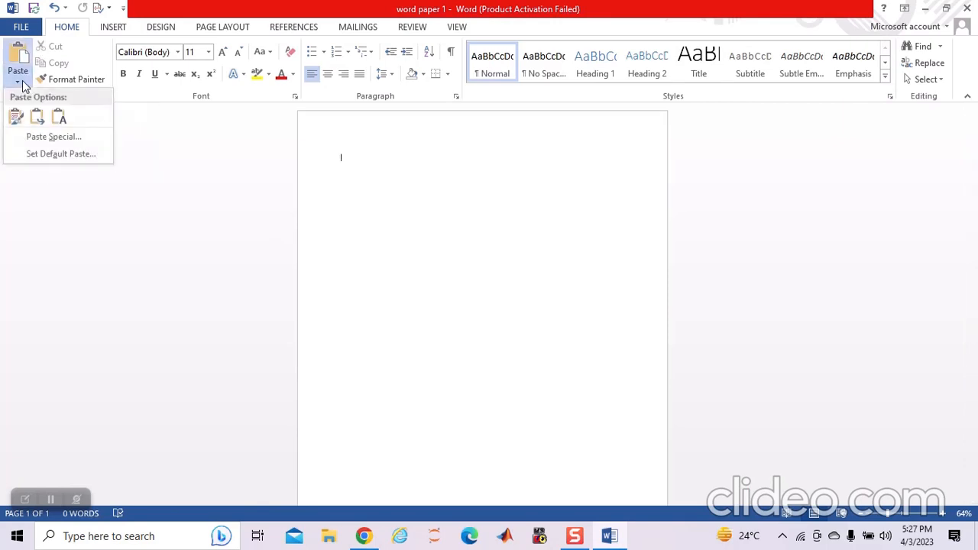
pyautogui.click(36, 119)
pyautogui.scroll(4, 298, 262)
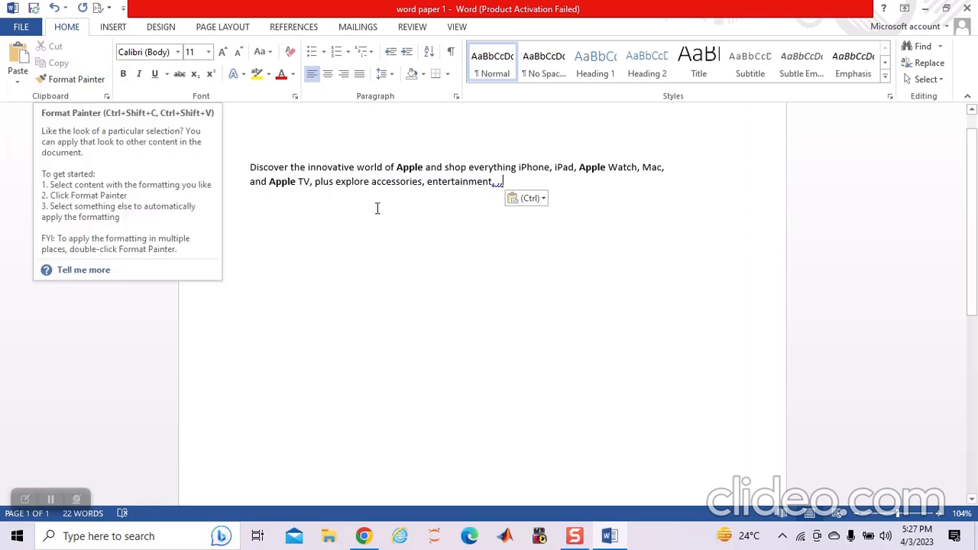
pyautogui.press('Return')
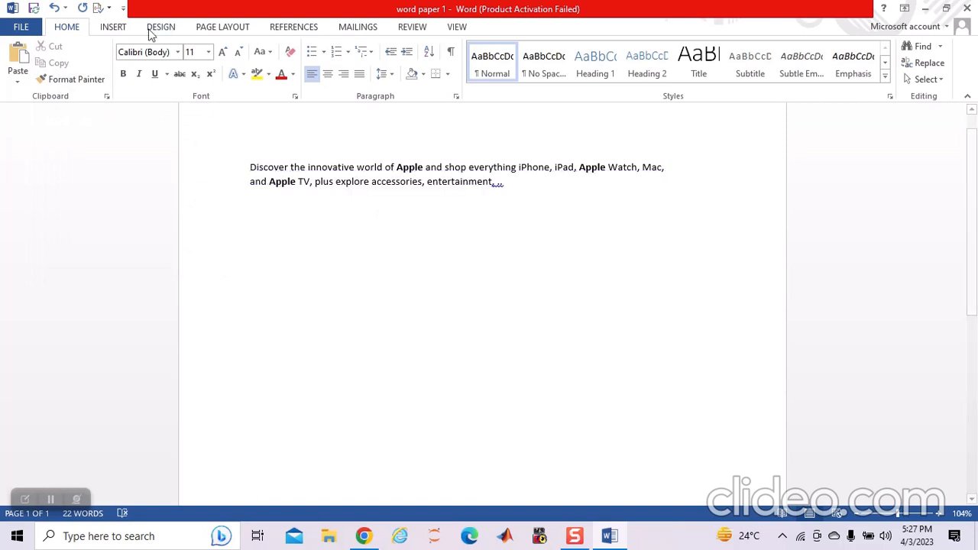
pyautogui.moveTo(249, 168); pyautogui.dragTo(611, 205)
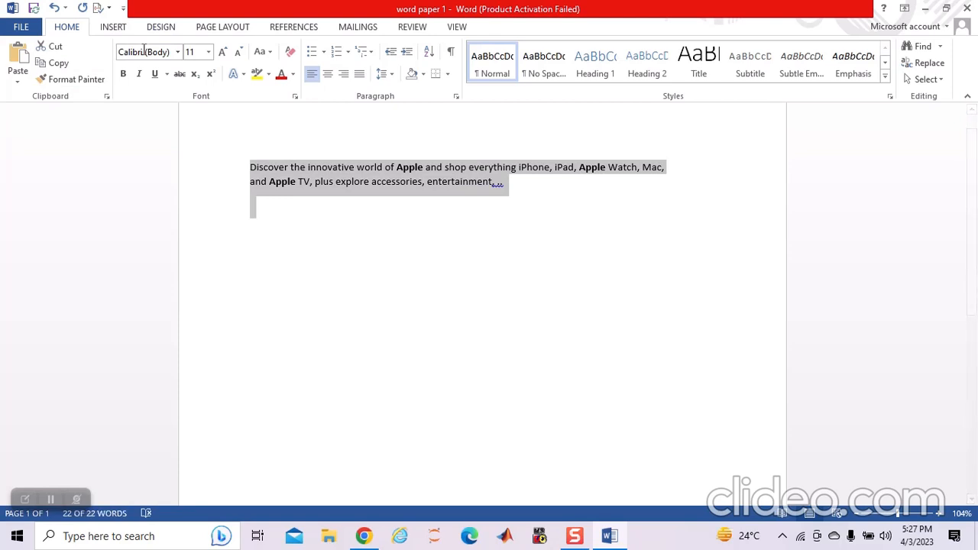
pyautogui.click(320, 197)
pyautogui.hotkey('ctrl', 'a')
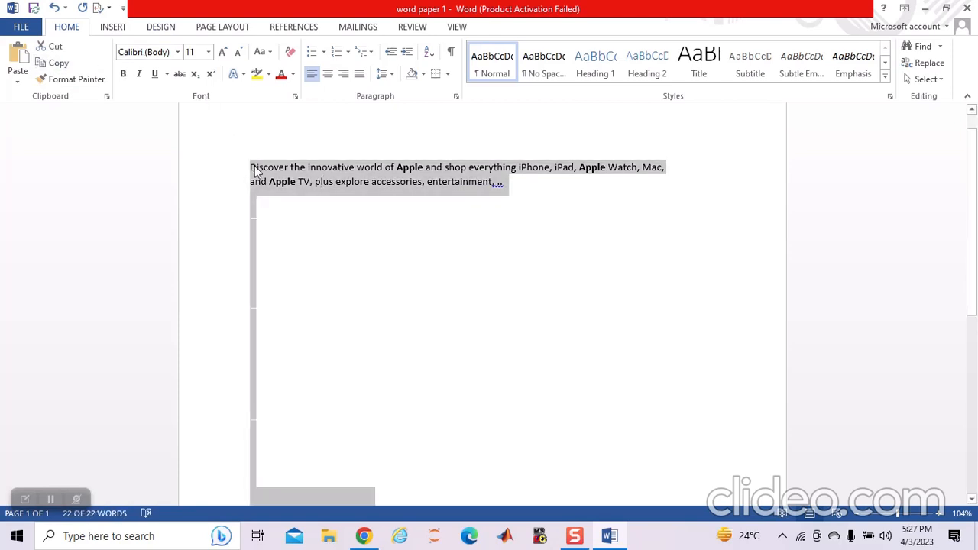
pyautogui.click(420, 235)
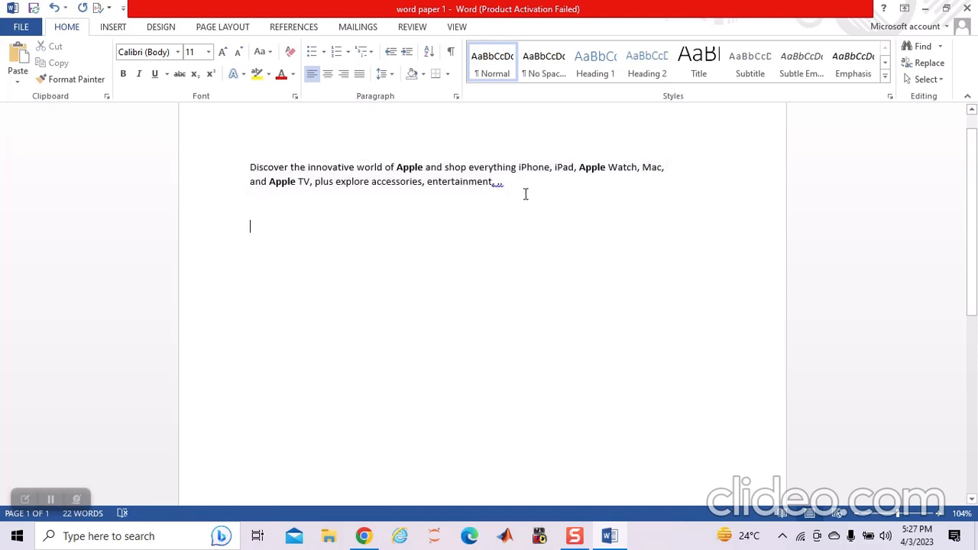
pyautogui.click(512, 183)
pyautogui.moveTo(510, 184); pyautogui.dragTo(382, 168)
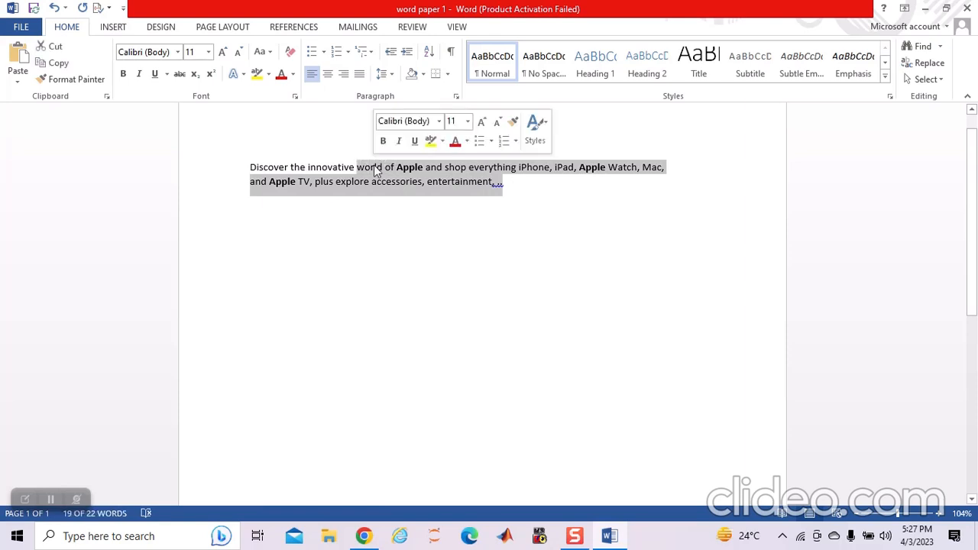
pyautogui.click(380, 169)
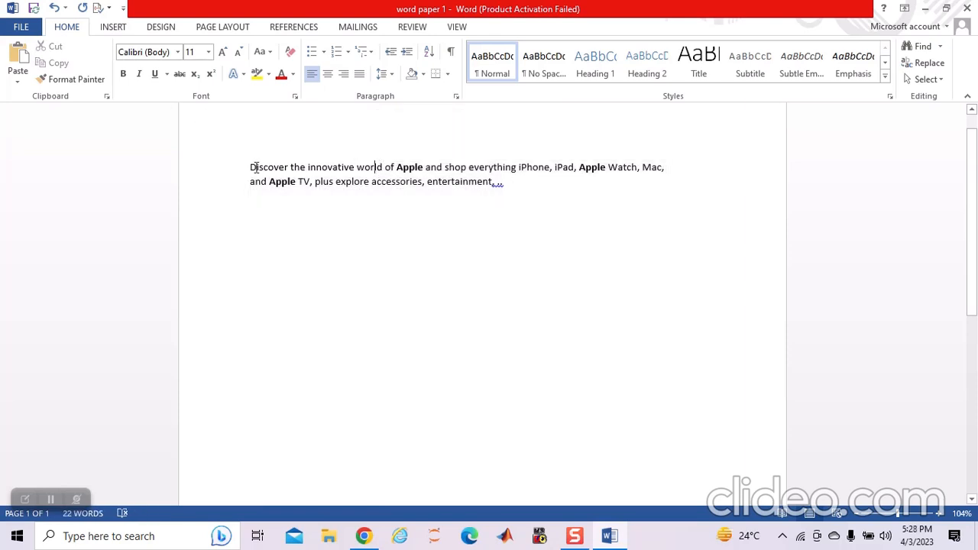
pyautogui.moveTo(255, 168); pyautogui.dragTo(611, 207)
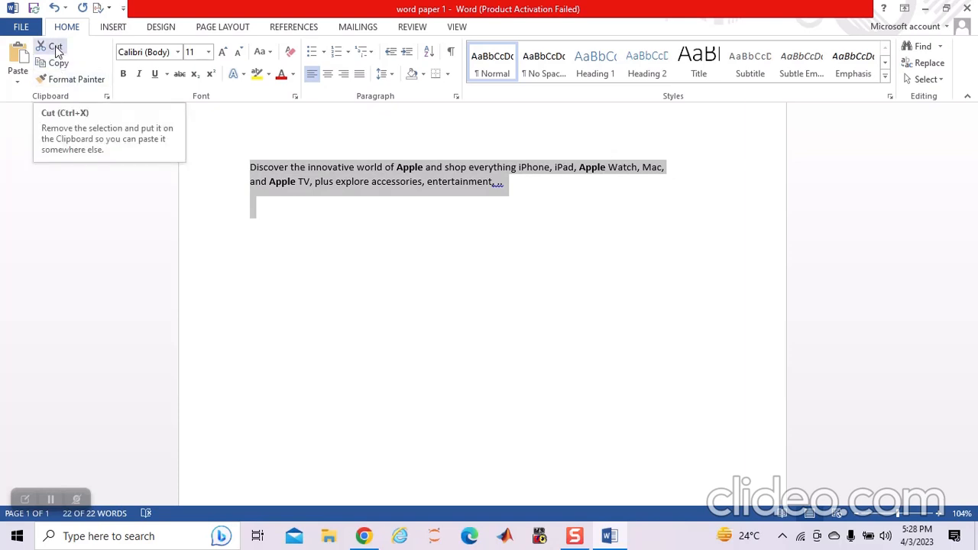
# Step: Cut the Apple paragraph and paste it back in place
pyautogui.click(55, 47)
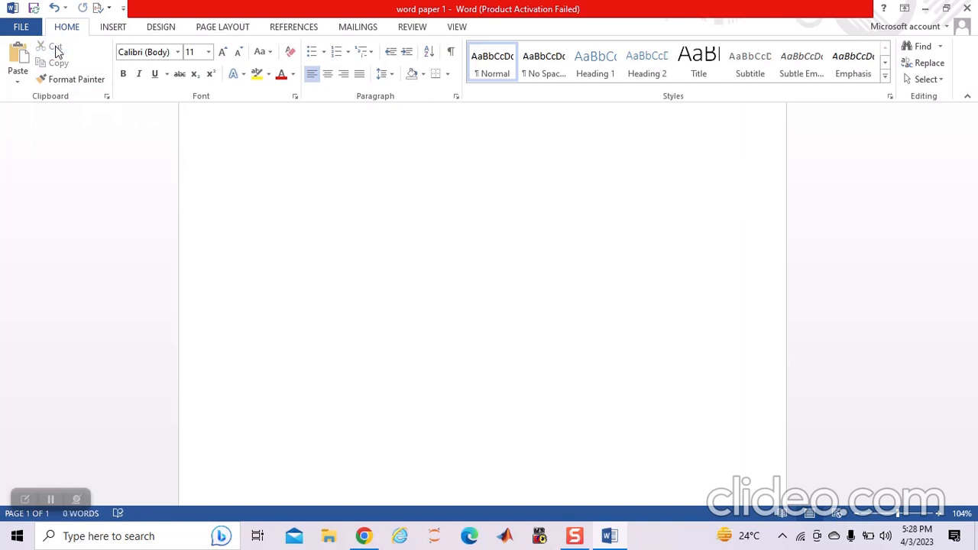
pyautogui.click(23, 84)
pyautogui.click(34, 116)
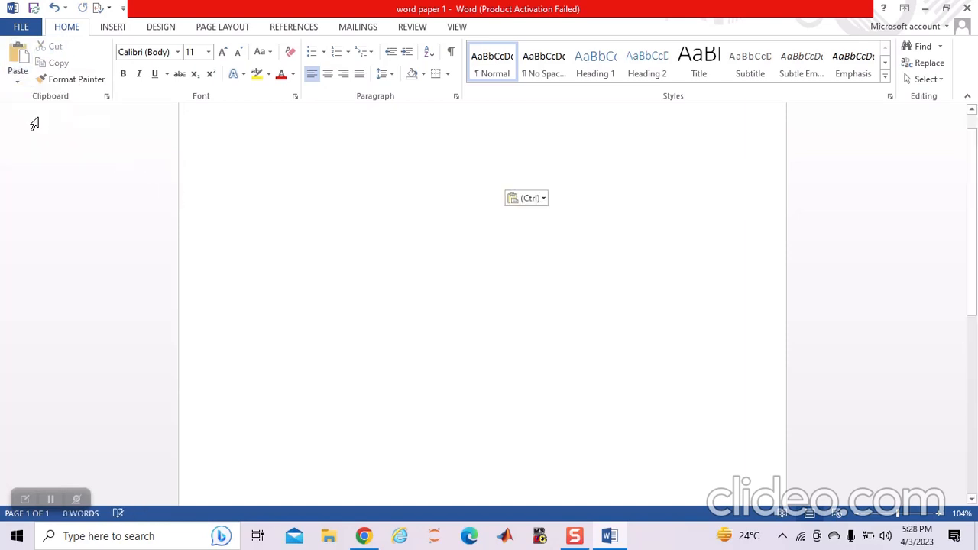
# Step: Copy the paragraph and paste a second copy on the empty line below it
pyautogui.moveTo(236, 175); pyautogui.dragTo(531, 232)
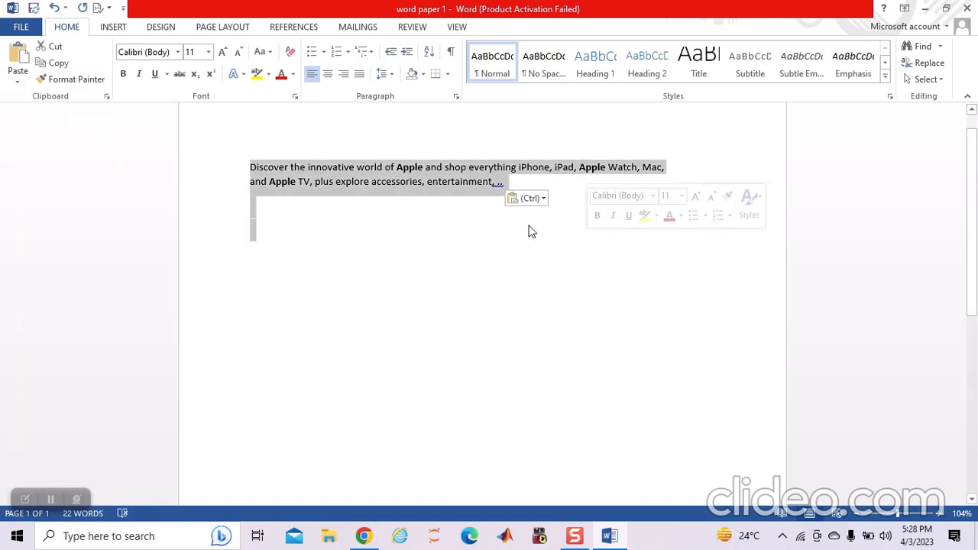
pyautogui.click(53, 63)
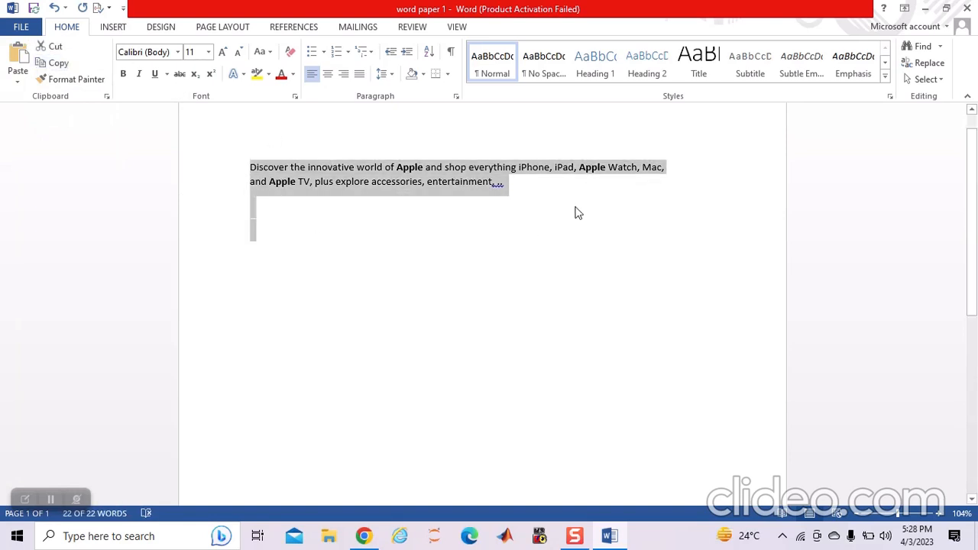
pyautogui.click(557, 195)
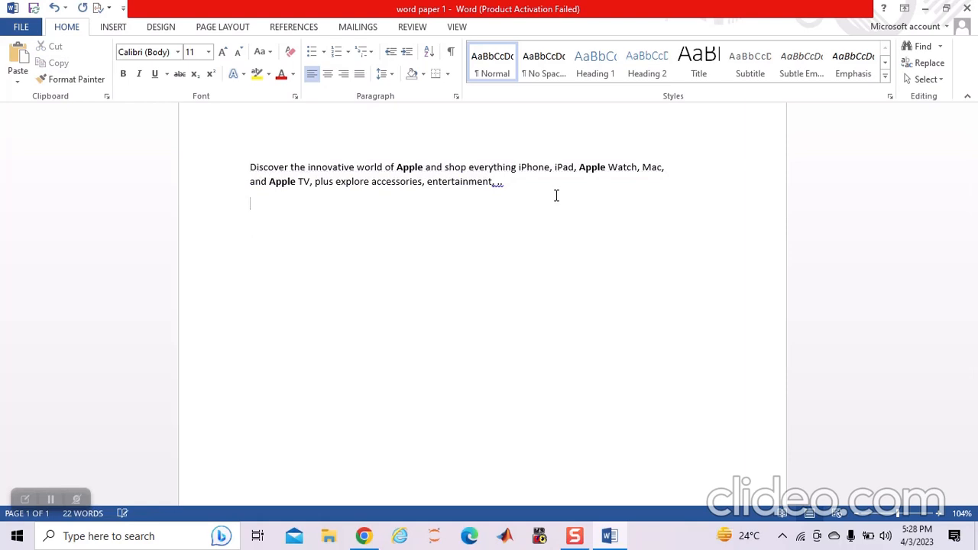
pyautogui.hotkey('ctrl', 'v')
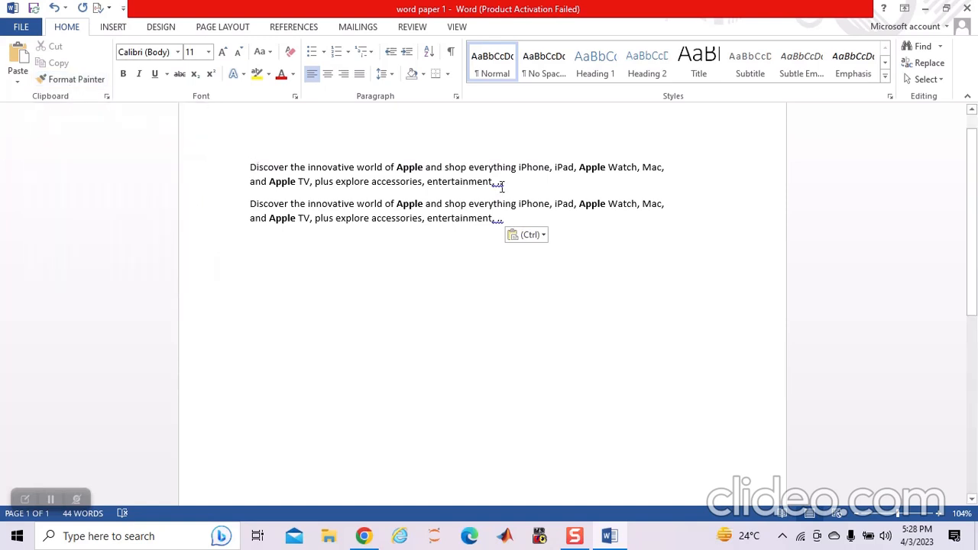
pyautogui.moveTo(501, 183); pyautogui.dragTo(228, 165)
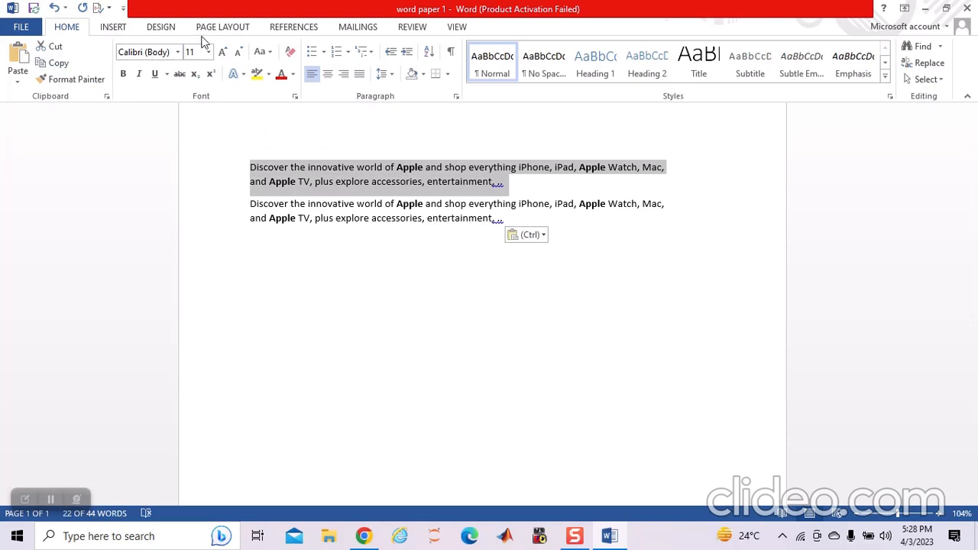
# Step: Set the selected first paragraph to Times New Roman, 14 pt
pyautogui.click(179, 52)
pyautogui.click(179, 52)
pyautogui.click(179, 52)
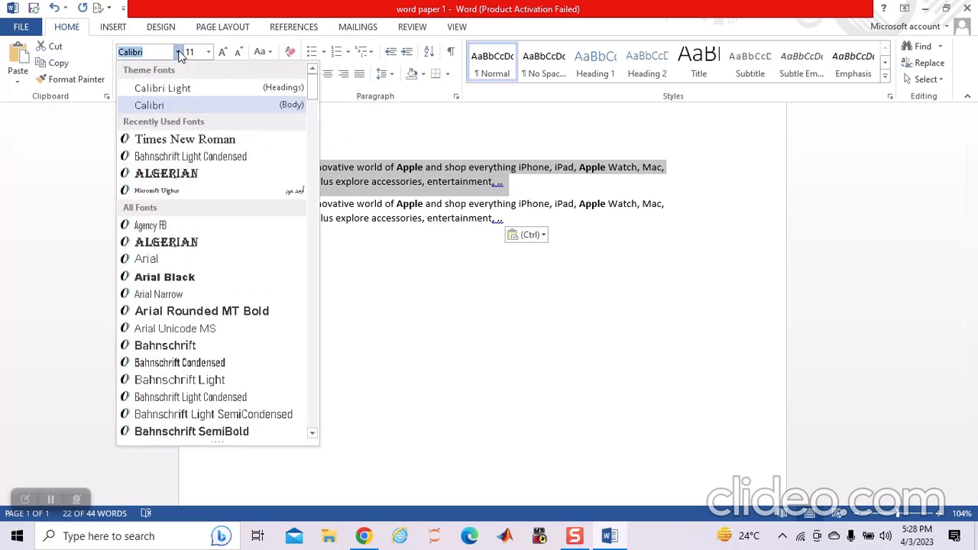
pyautogui.click(186, 141)
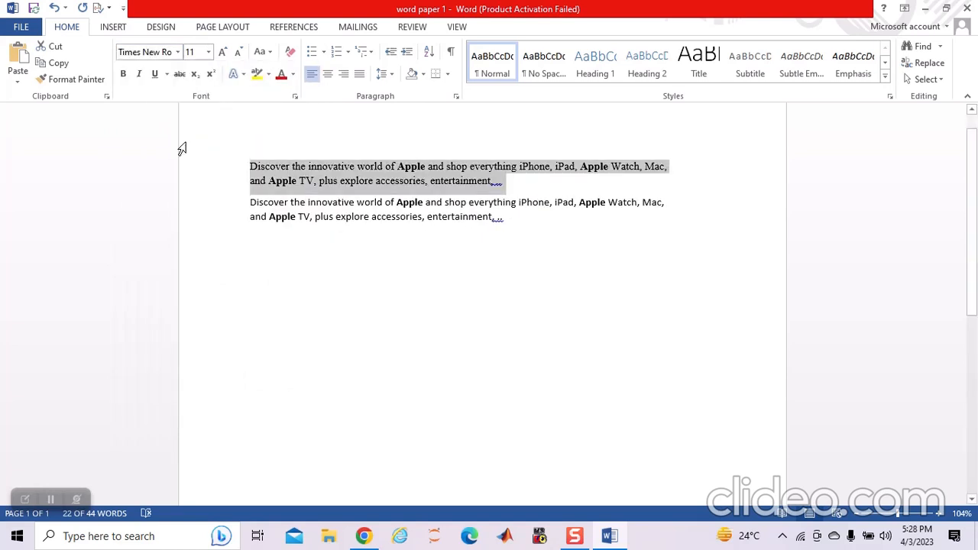
pyautogui.click(208, 51)
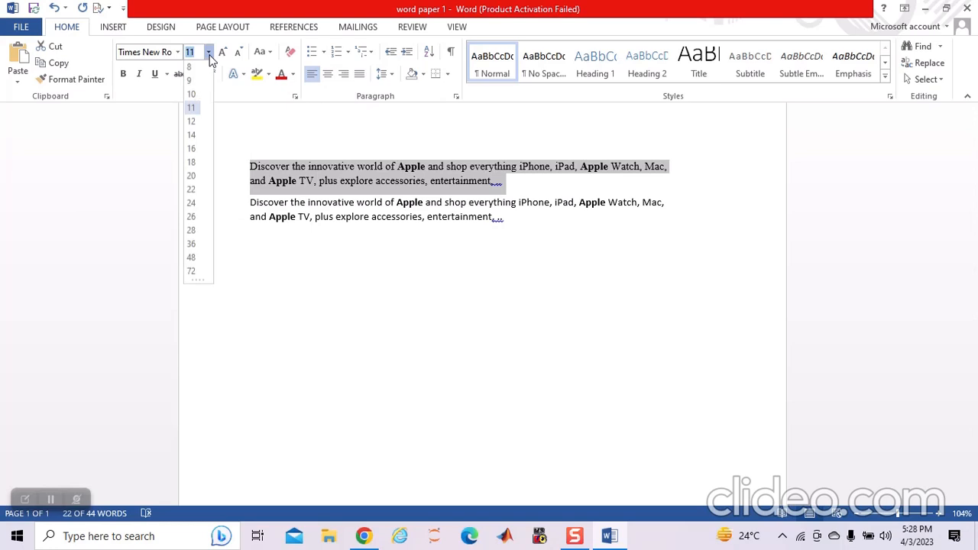
pyautogui.click(197, 136)
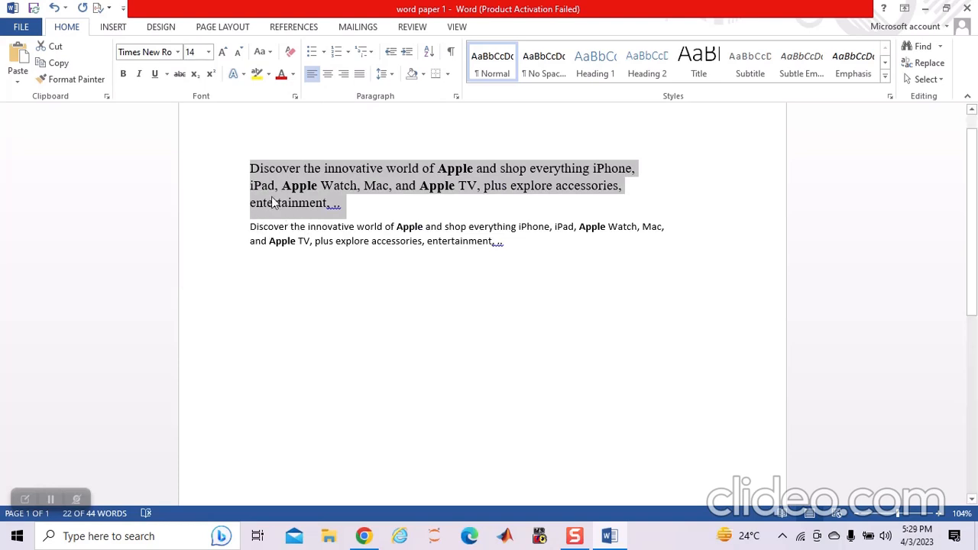
# Step: Reselect the first paragraph and then just its first line in the document
pyautogui.click(257, 265)
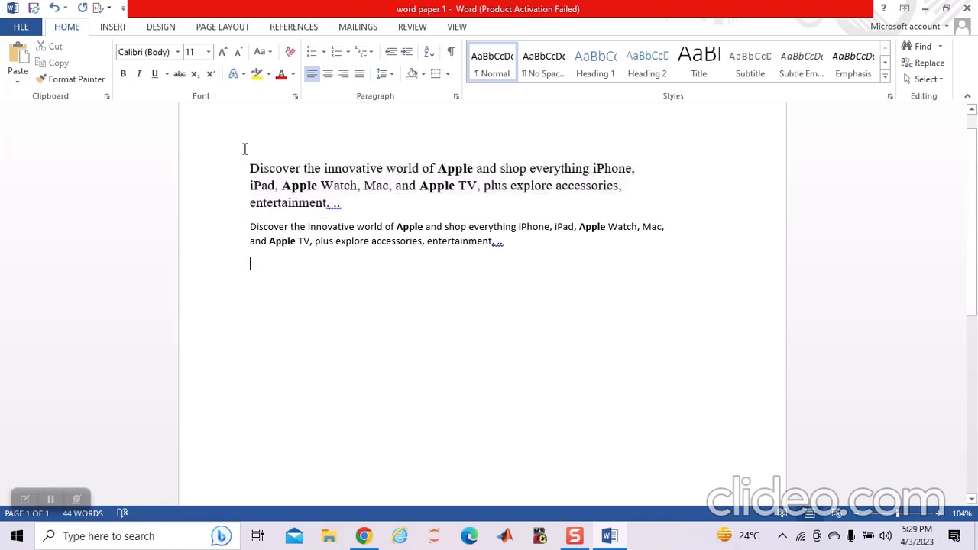
pyautogui.moveTo(249, 167); pyautogui.dragTo(333, 206)
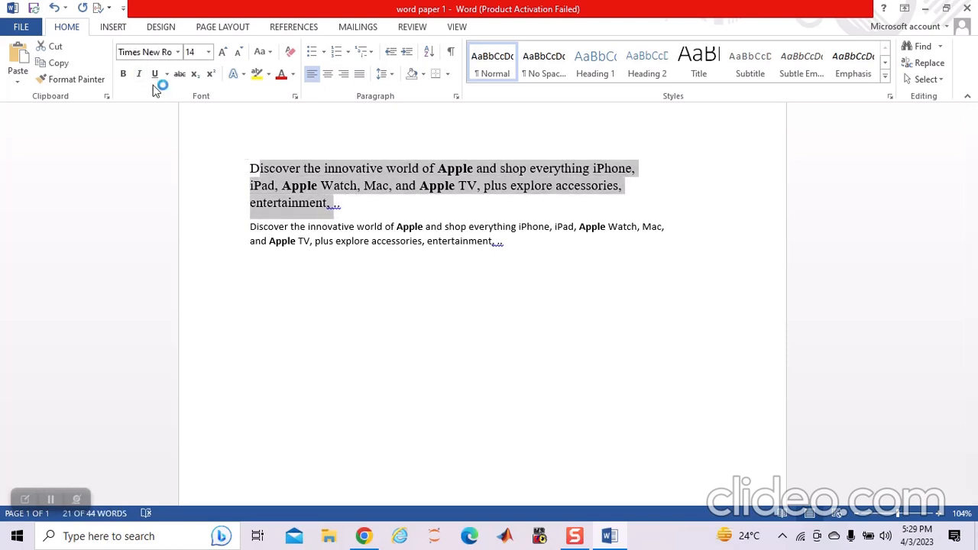
pyautogui.click(229, 175)
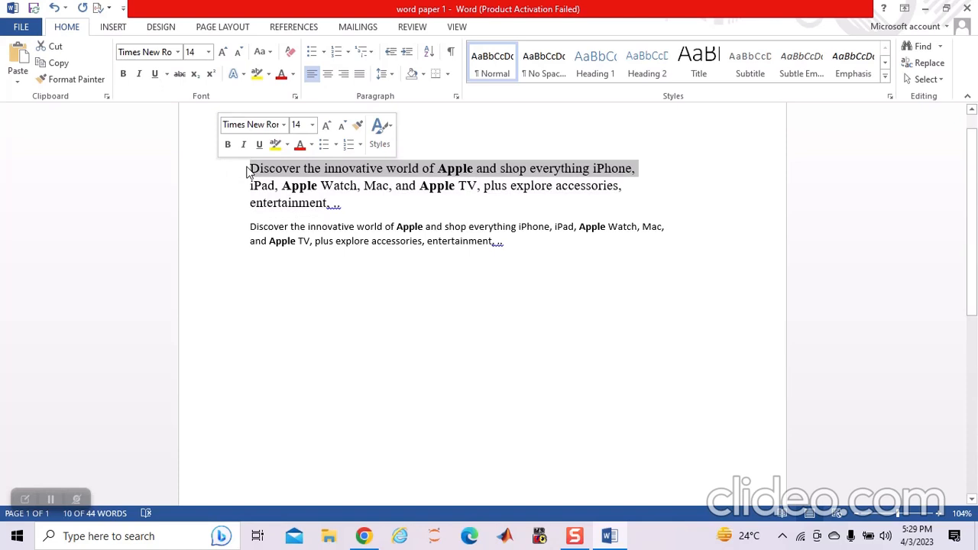
pyautogui.click(56, 499)
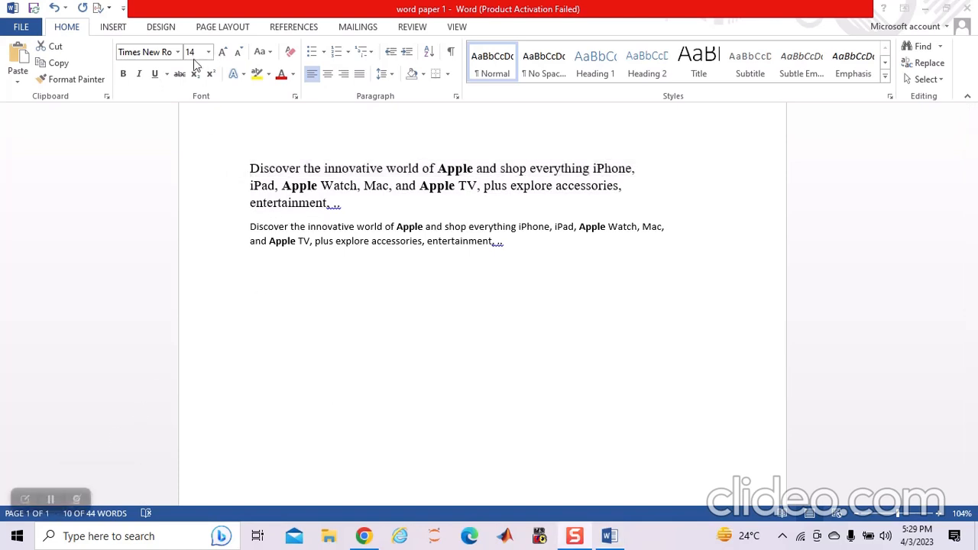
pyautogui.click(353, 207)
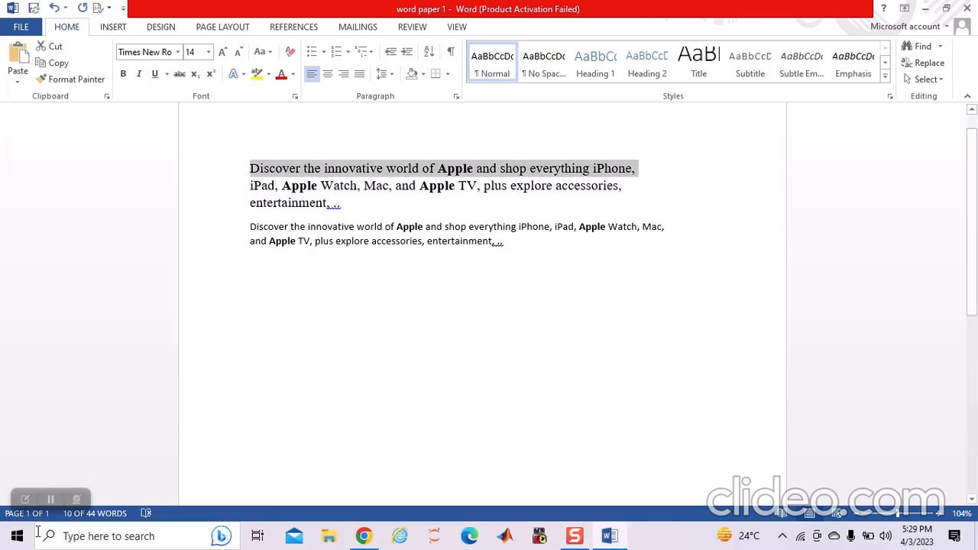
pyautogui.click(51, 499)
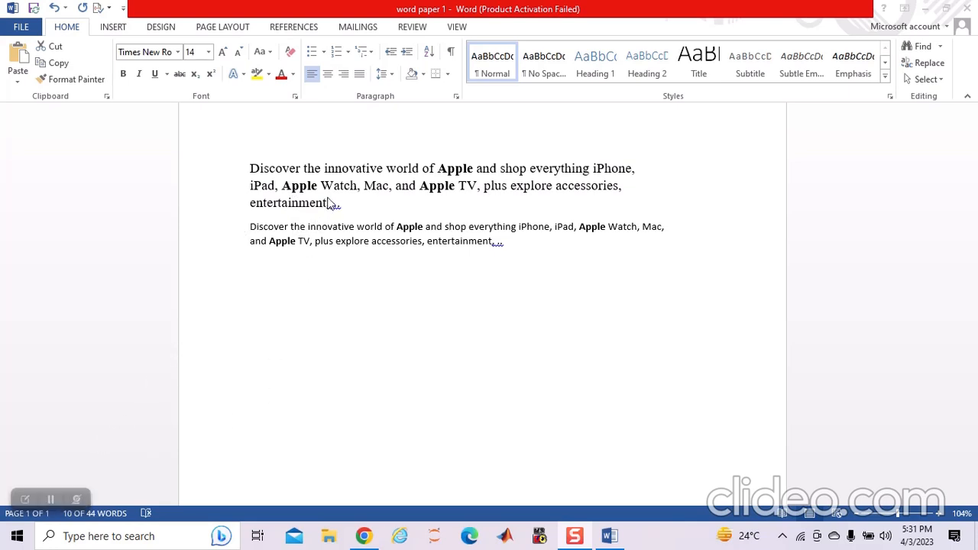
# Step: Make the top paragraph's first line bold, italic and underlined with a wavy line
pyautogui.click(206, 162)
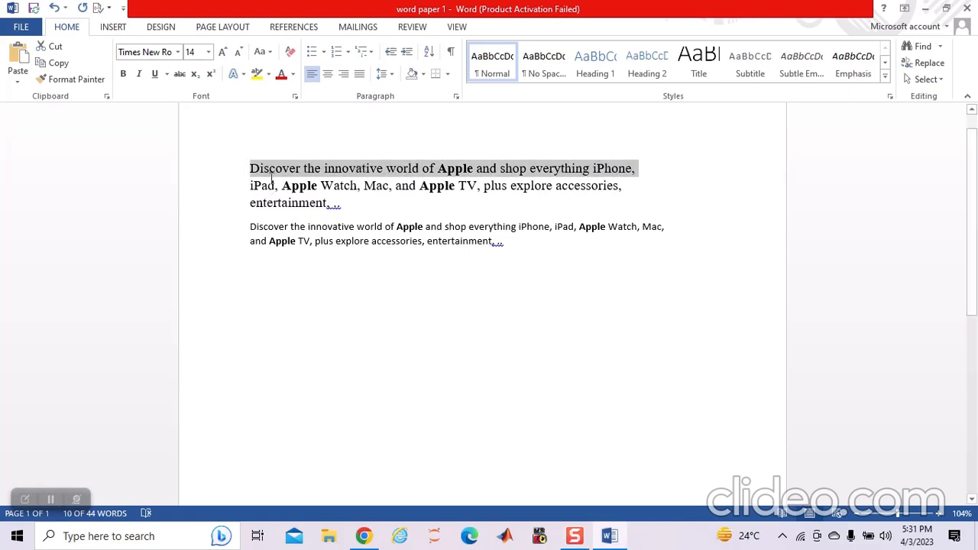
pyautogui.click(123, 74)
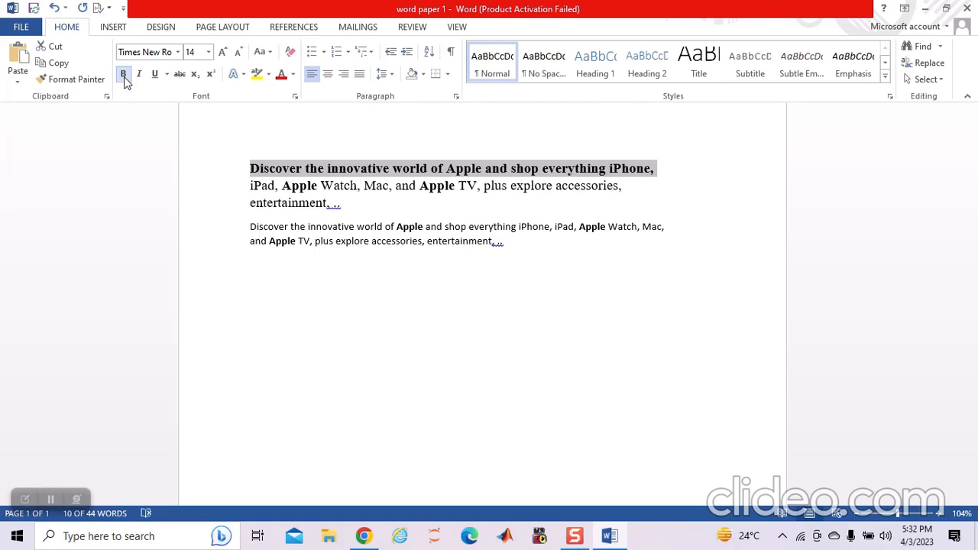
pyautogui.click(139, 74)
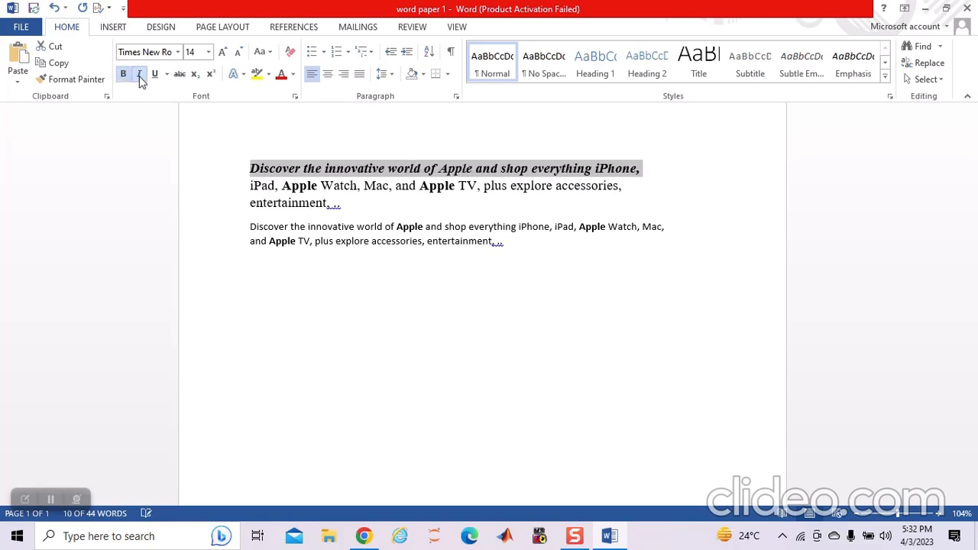
pyautogui.click(156, 74)
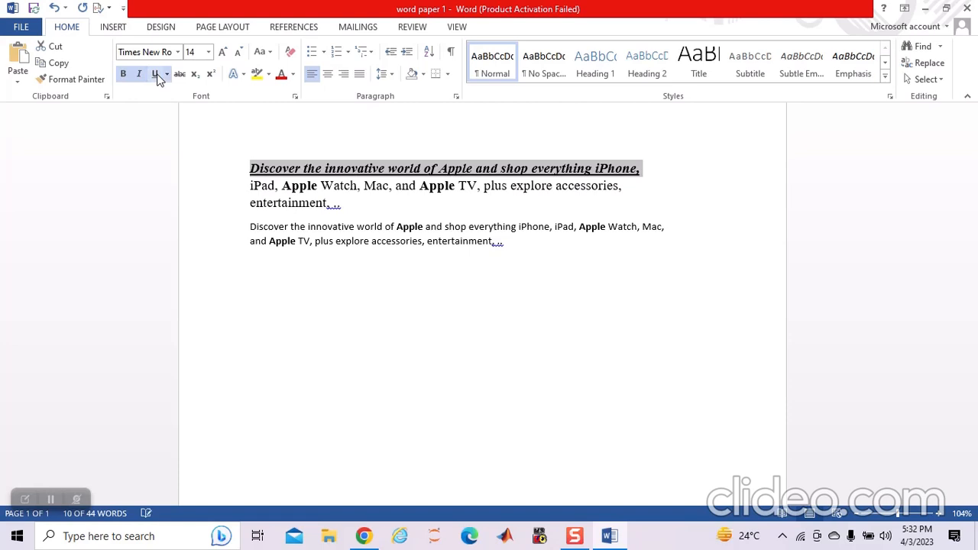
pyautogui.click(170, 77)
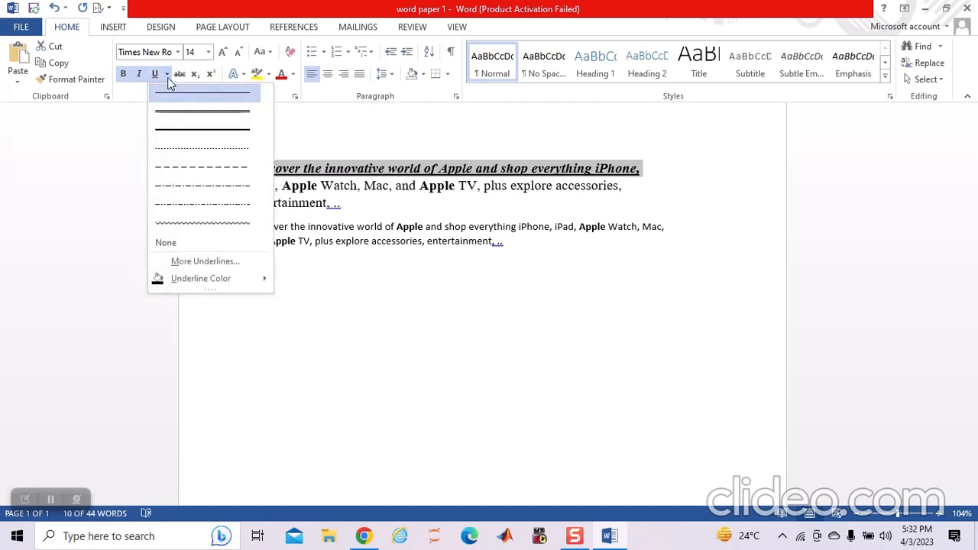
pyautogui.click(167, 77)
pyautogui.click(168, 77)
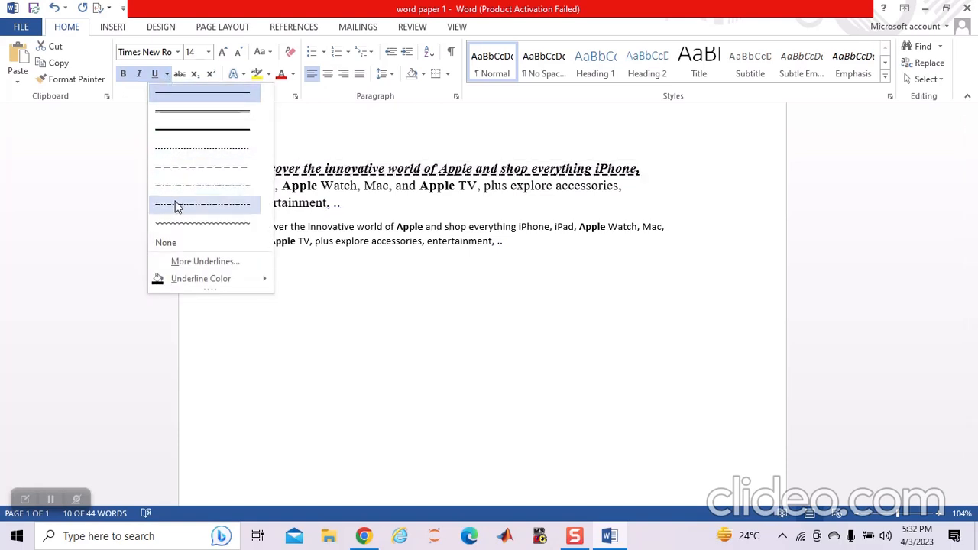
pyautogui.click(176, 224)
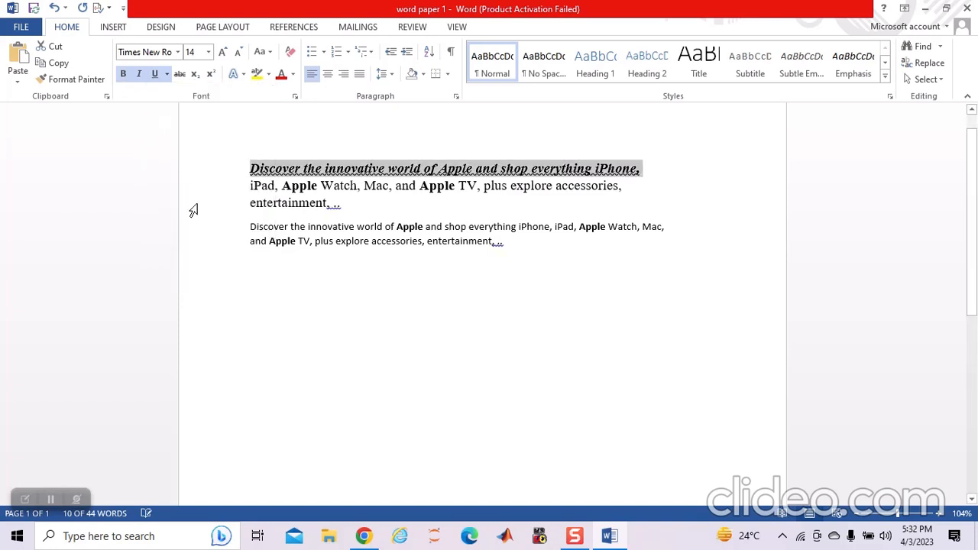
pyautogui.click(419, 264)
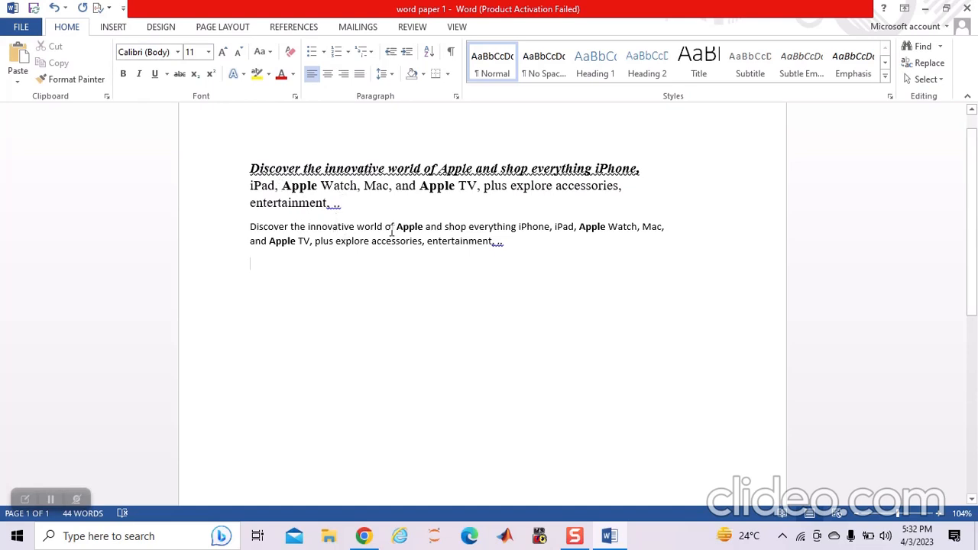
# Step: Copy the first paragraph's bold italic wavy-underlined formatting onto the second paragraph with Format Painter
pyautogui.moveTo(346, 206)
pyautogui.mouseDown()
pyautogui.moveTo(282, 189)
pyautogui.moveTo(247, 162)
pyautogui.mouseUp()
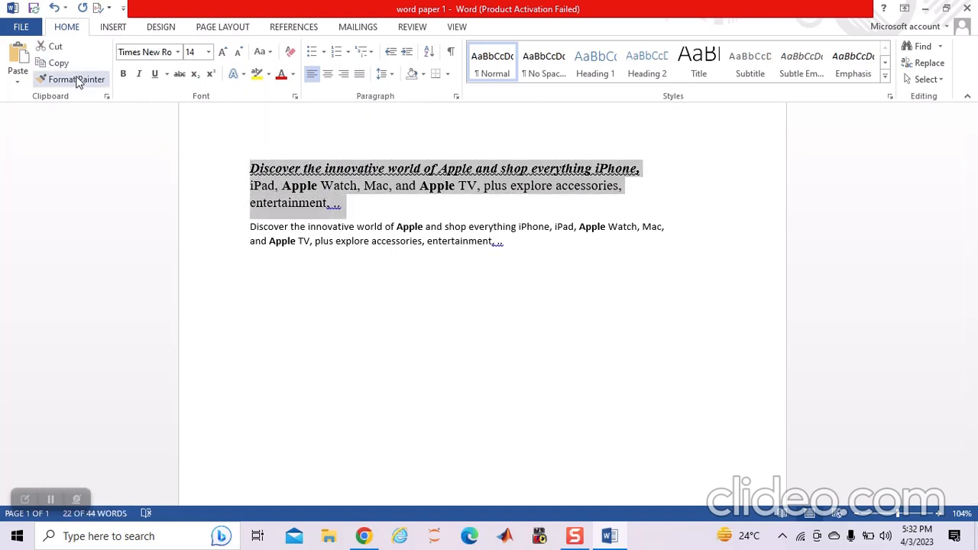
pyautogui.click(77, 80)
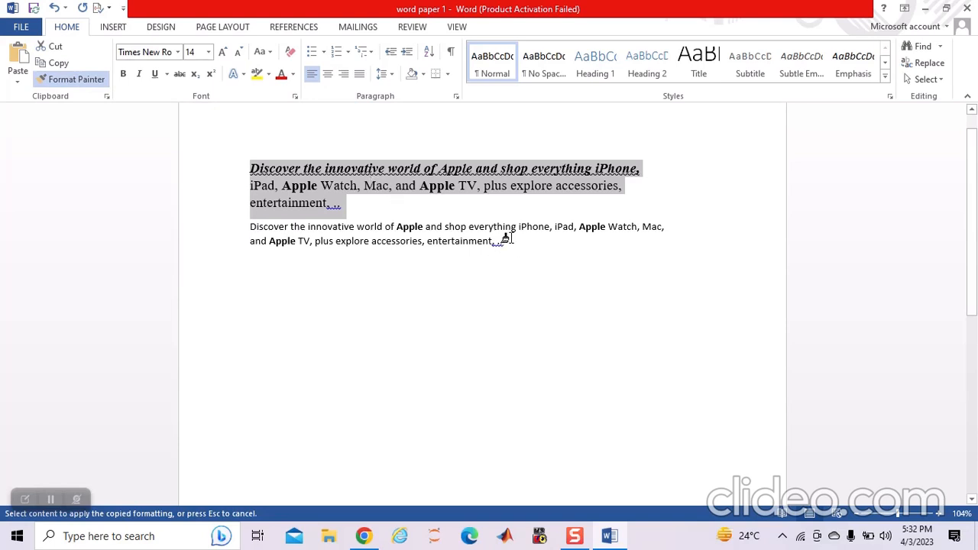
pyautogui.click(509, 241)
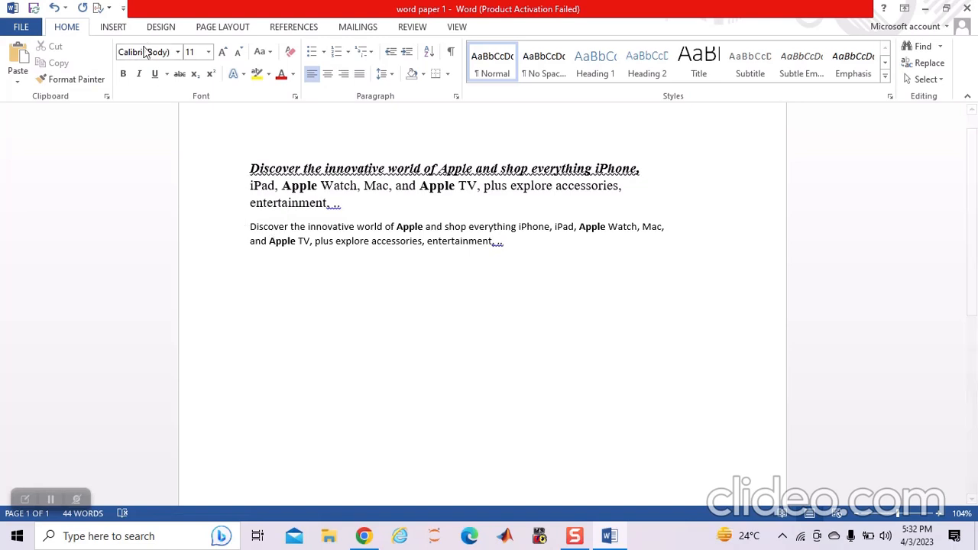
pyautogui.moveTo(346, 204); pyautogui.dragTo(229, 165)
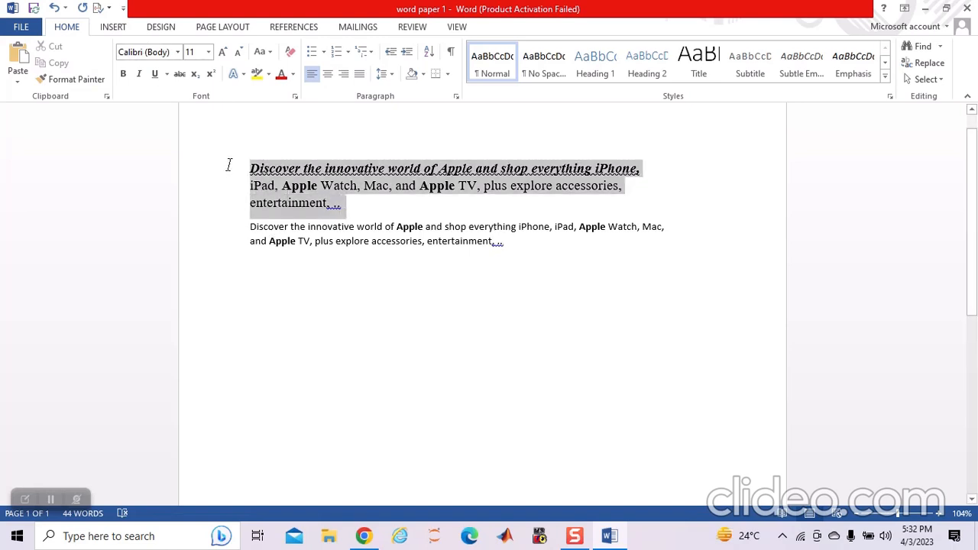
pyautogui.click(74, 79)
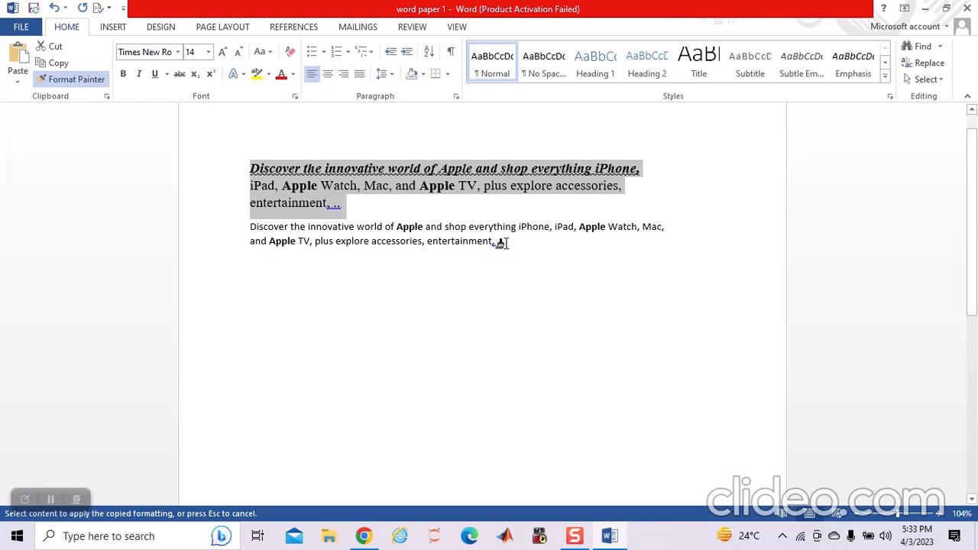
pyautogui.moveTo(500, 243)
pyautogui.mouseDown()
pyautogui.moveTo(243, 227)
pyautogui.moveTo(234, 196)
pyautogui.moveTo(223, 226)
pyautogui.mouseUp()
pyautogui.click(453, 299)
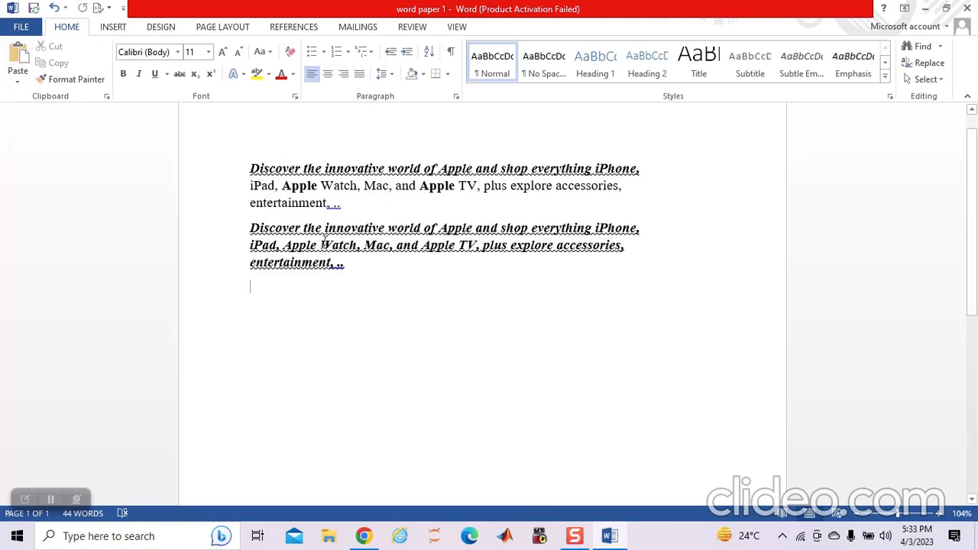
pyautogui.moveTo(364, 272); pyautogui.dragTo(234, 153)
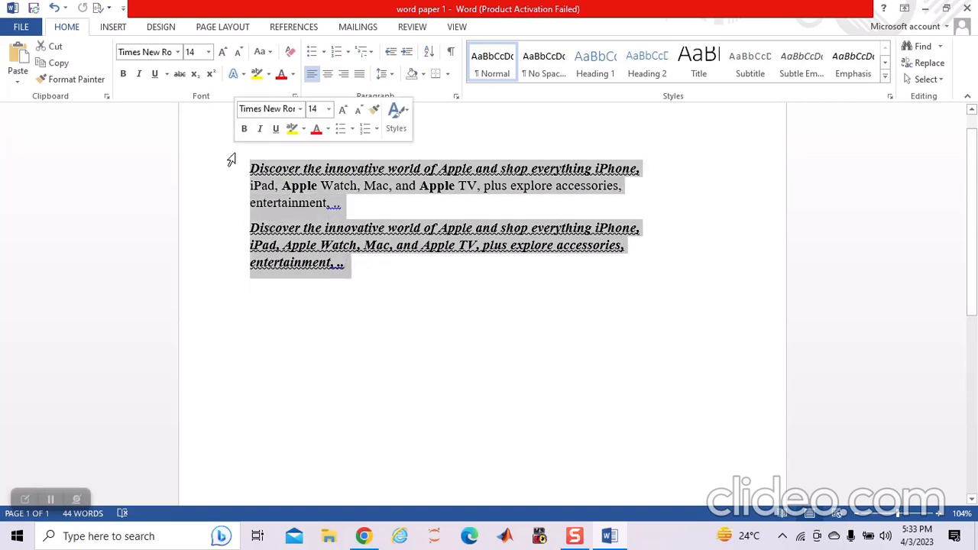
# Step: Replace the paragraphs with a non-italic sentence giving the author's name as a computer science teacher
pyautogui.press('Delete')
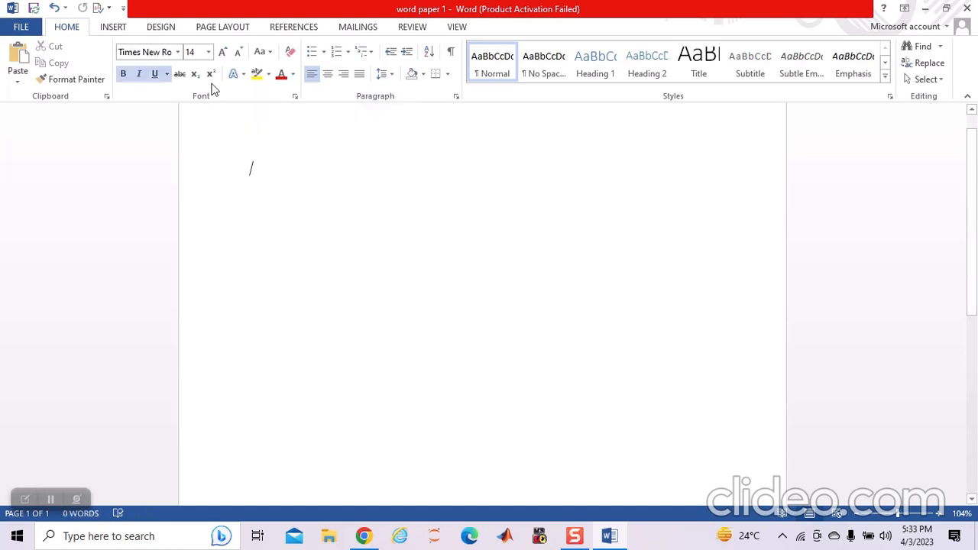
pyautogui.click(140, 75)
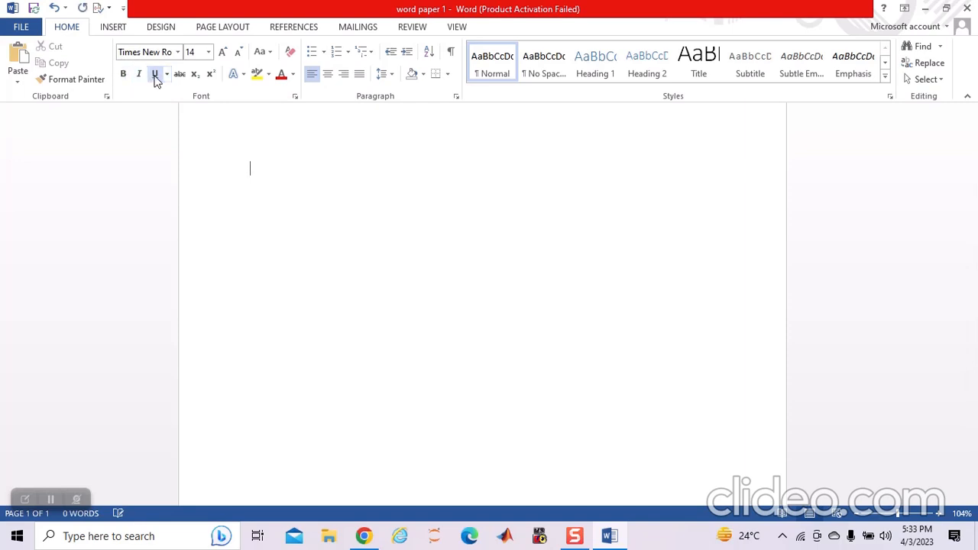
pyautogui.write('My name is')
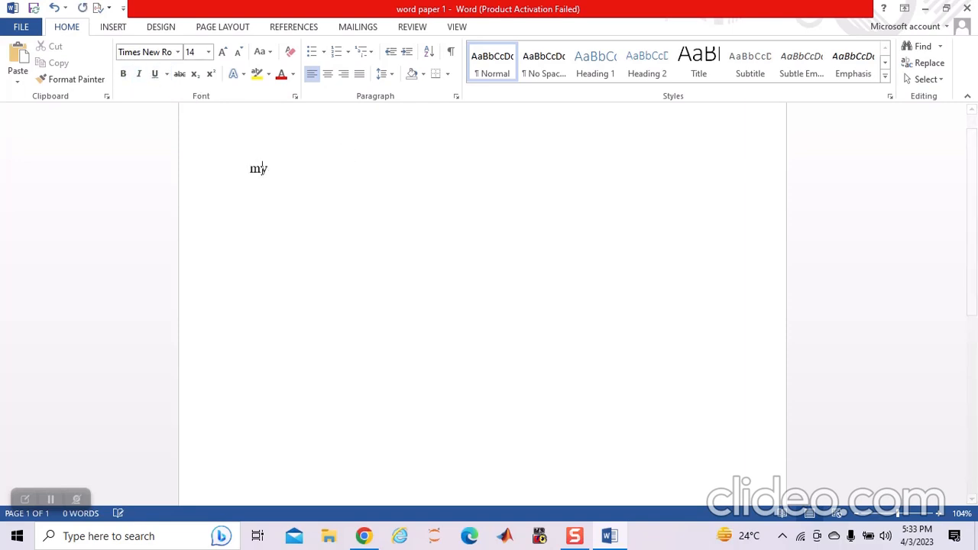
pyautogui.write(' arej')
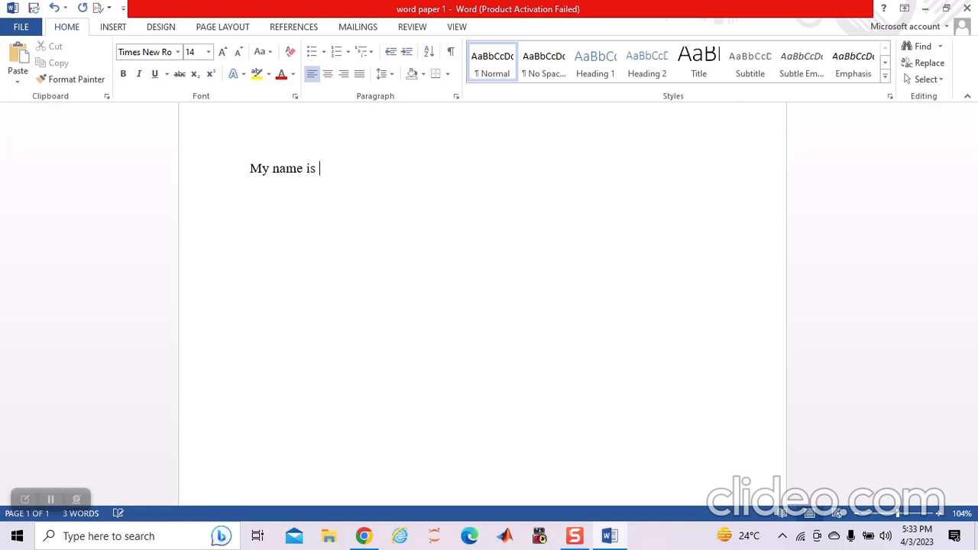
pyautogui.press('BackSpace')
pyautogui.press('BackSpace')
pyautogui.press('BackSpace')
pyautogui.write('eej gul khan ')
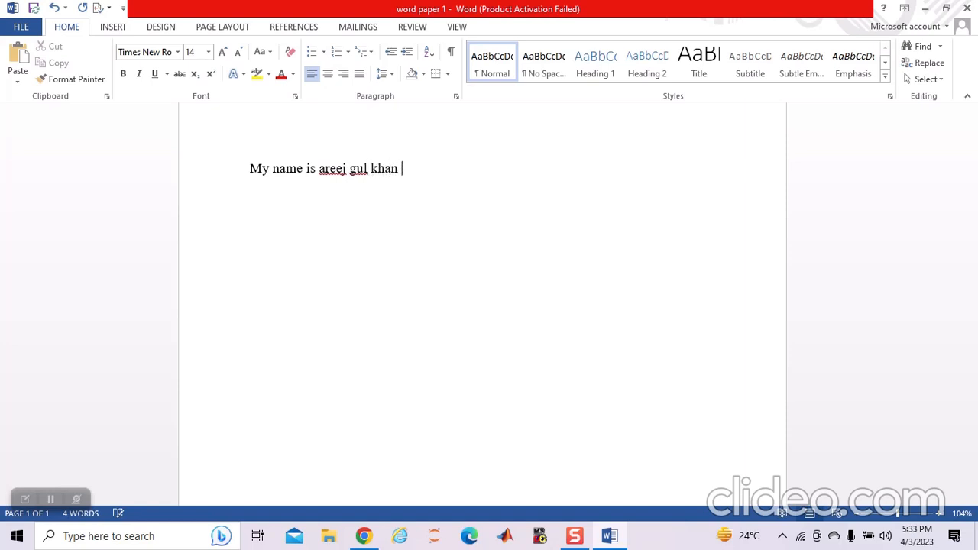
pyautogui.write('ima')
pyautogui.press('BackSpace')
pyautogui.press('BackSpace')
pyautogui.write('am a teacher of ')
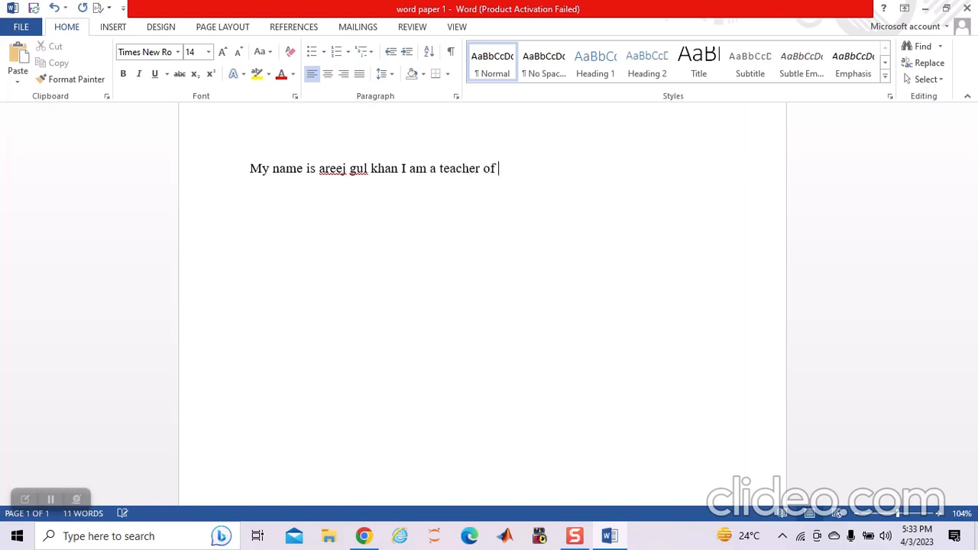
pyautogui.write('computer sc')
pyautogui.write('ien')
pyautogui.press('BackSpace')
pyautogui.write('e')
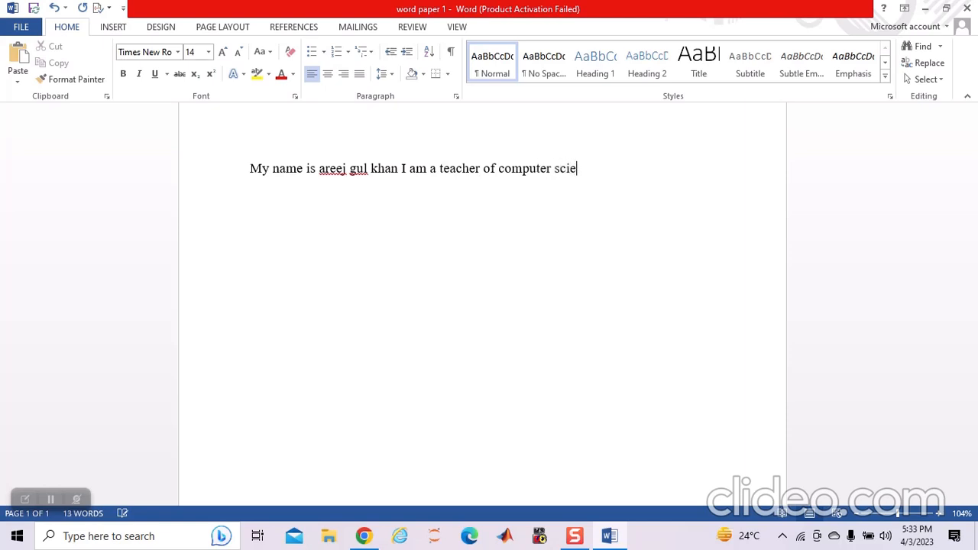
pyautogui.write('nce')
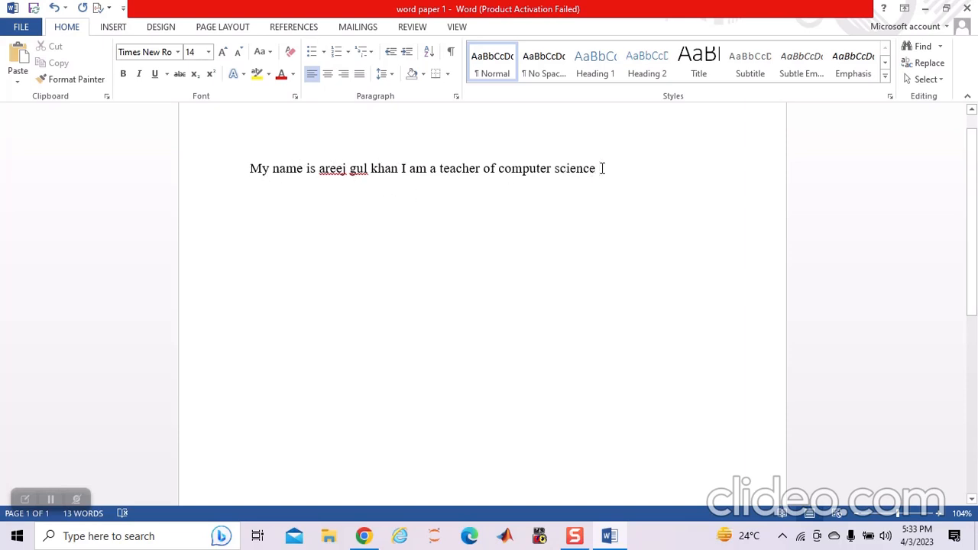
# Step: Make the introductory sentence bold and italic, trying strikethrough and then removing it
pyautogui.moveTo(602, 169); pyautogui.dragTo(247, 179)
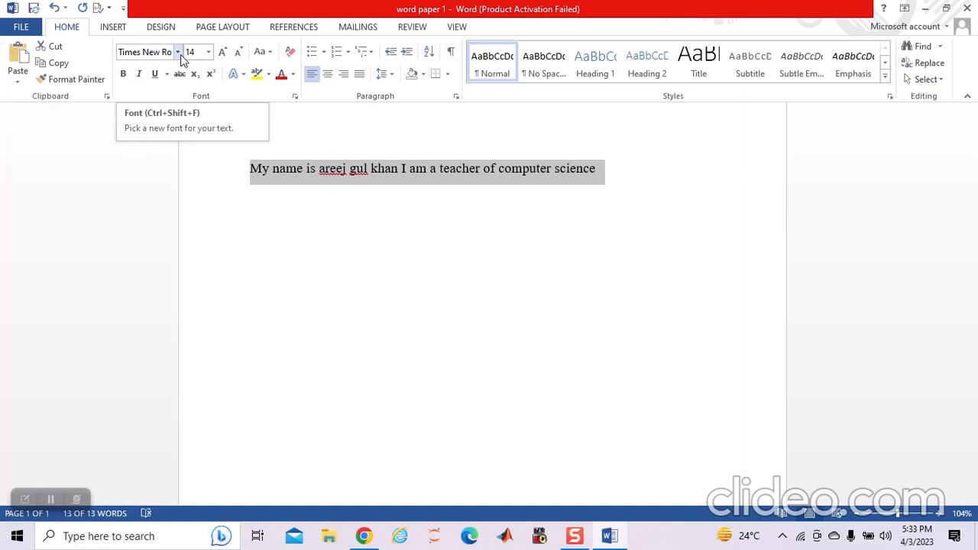
pyautogui.click(125, 76)
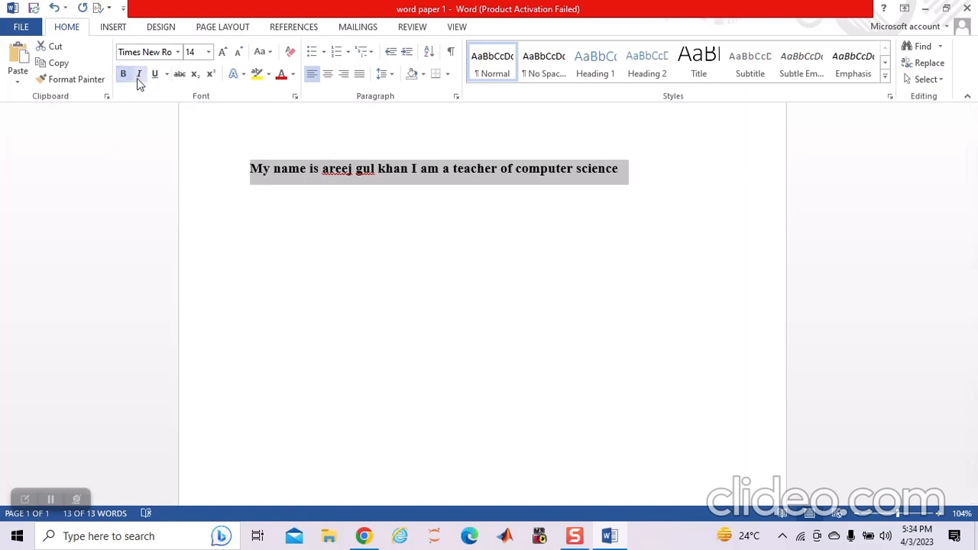
pyautogui.click(138, 78)
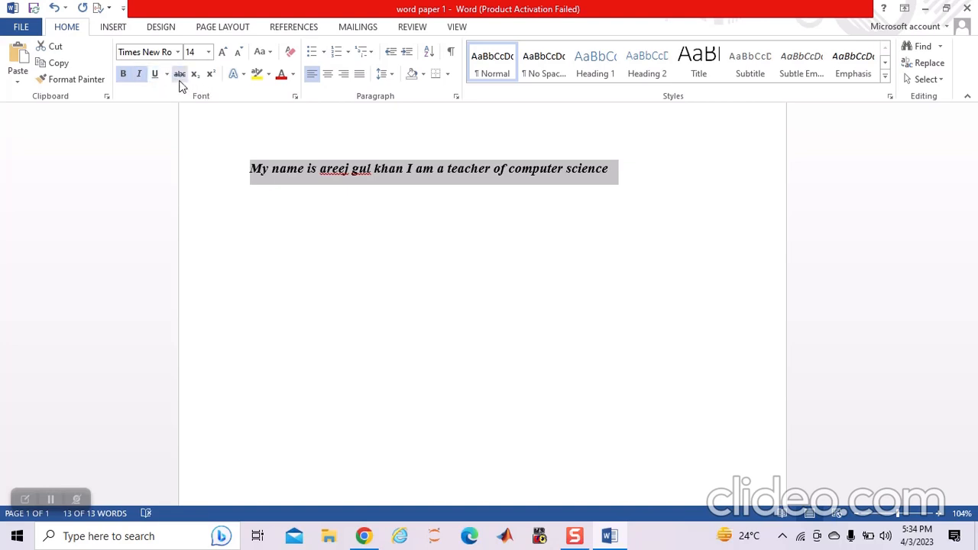
pyautogui.click(179, 75)
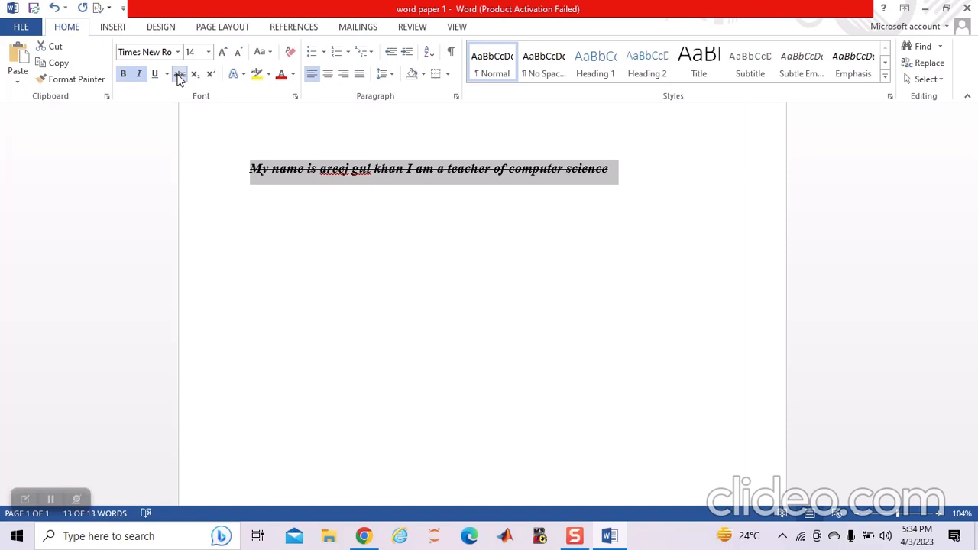
pyautogui.click(180, 74)
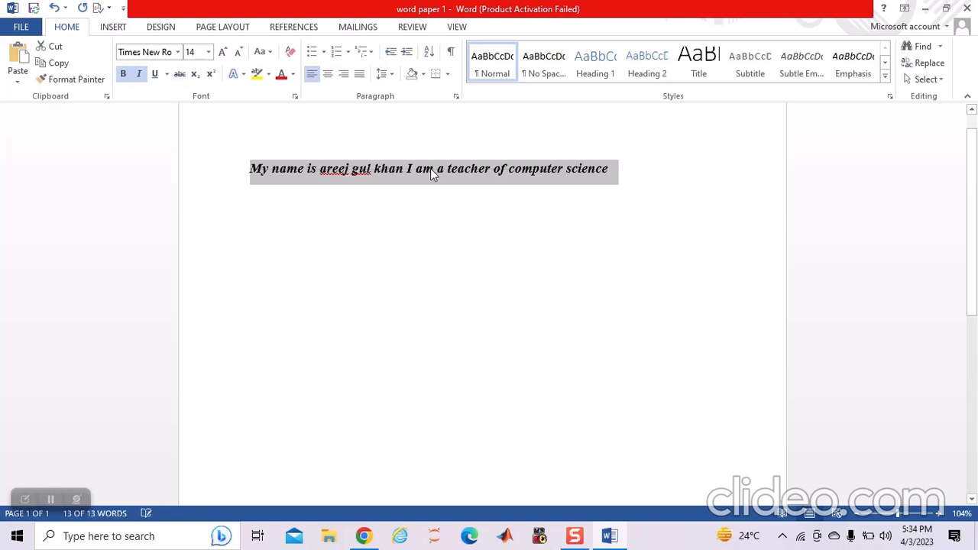
# Step: Continue the sentence with 'class 2', discarding a subscript test line
pyautogui.click(630, 183)
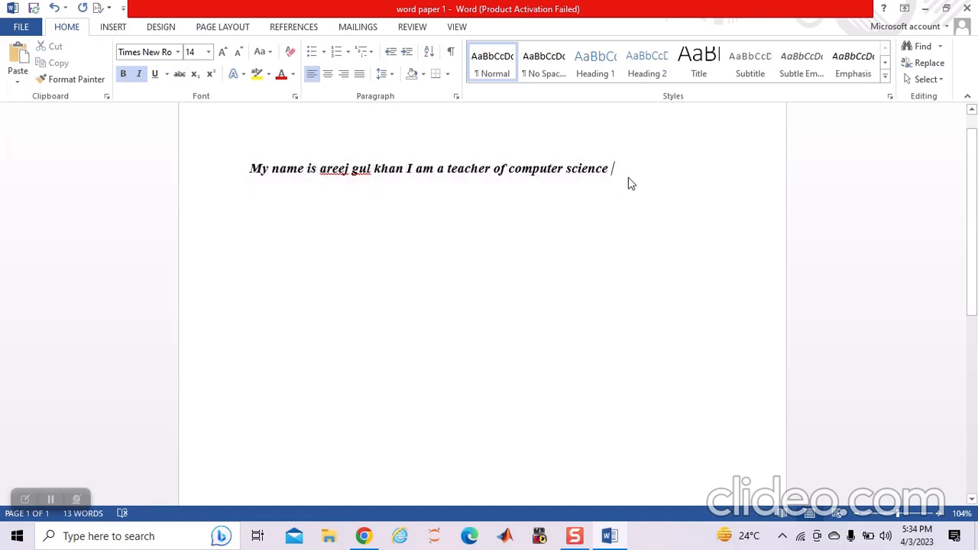
pyautogui.press('Return')
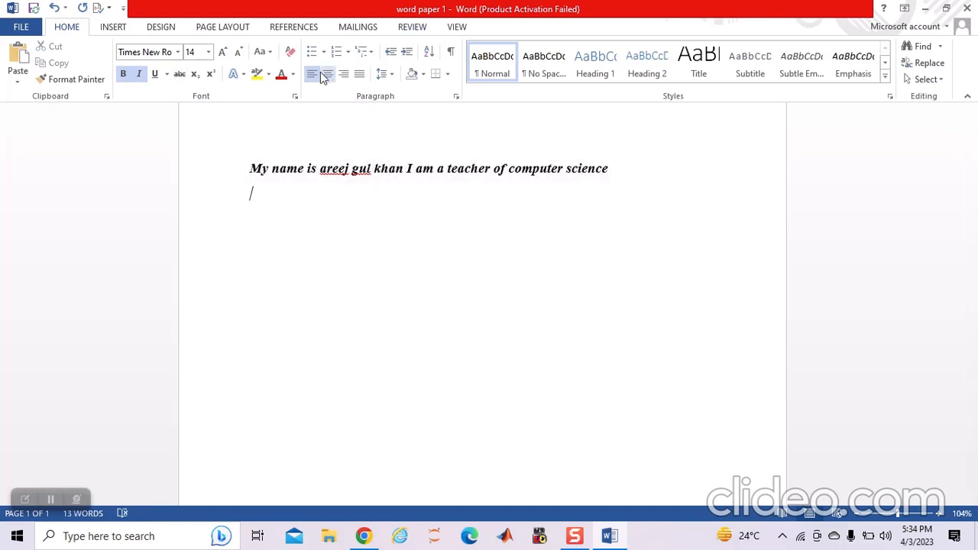
pyautogui.click(197, 75)
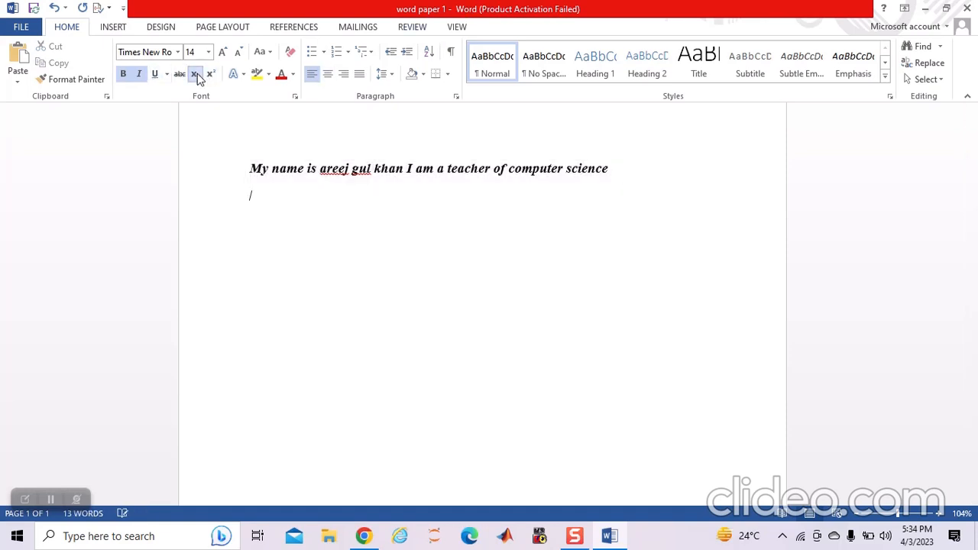
pyautogui.write('asls')
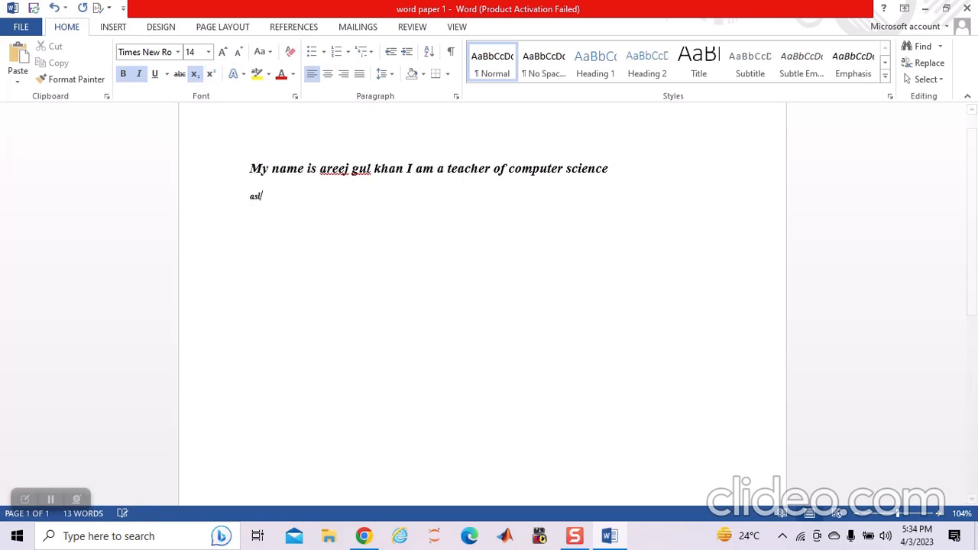
pyautogui.press('BackSpace')
pyautogui.press('BackSpace')
pyautogui.press('BackSpace')
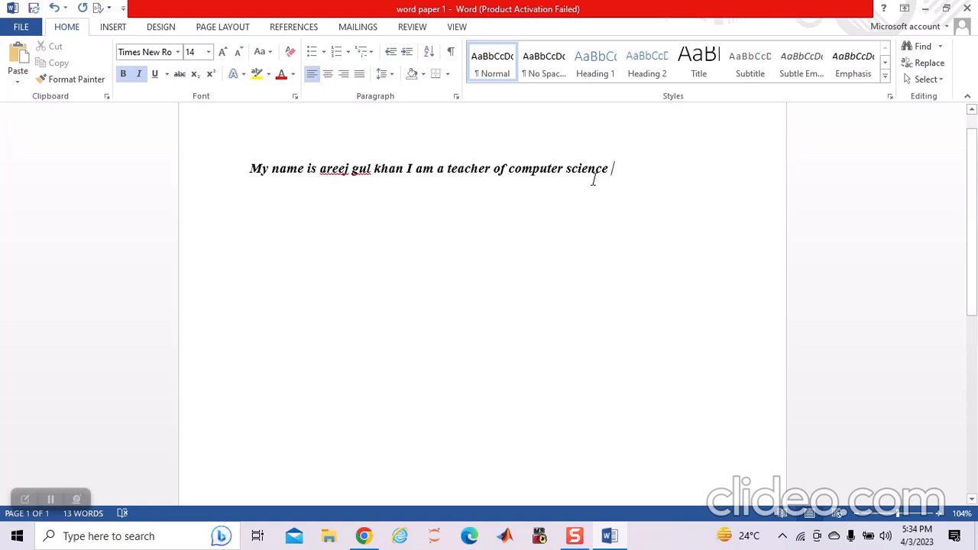
pyautogui.write('class')
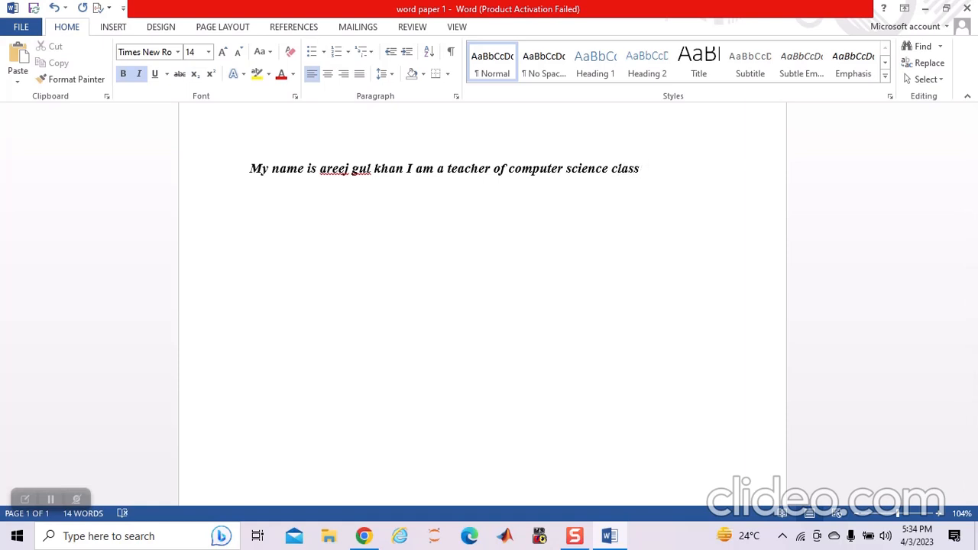
pyautogui.write(' 2nd')
pyautogui.press('BackSpace')
pyautogui.press('BackSpace')
# Step: Add a superscript 'nd' after the 2 and finish the sentence with 'year'
pyautogui.click(209, 75)
pyautogui.write('n')
pyautogui.press('BackSpace')
pyautogui.press('BackSpace')
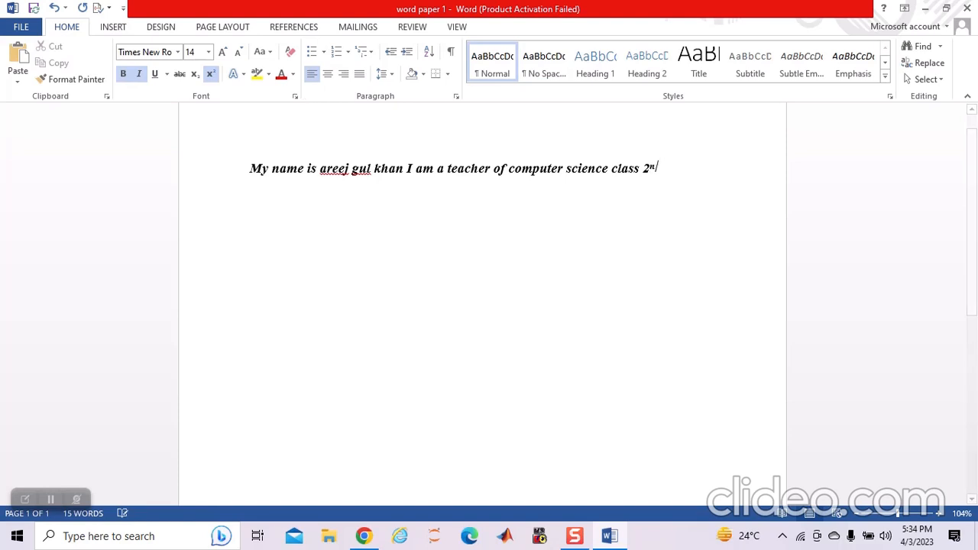
pyautogui.click(214, 74)
pyautogui.click(196, 76)
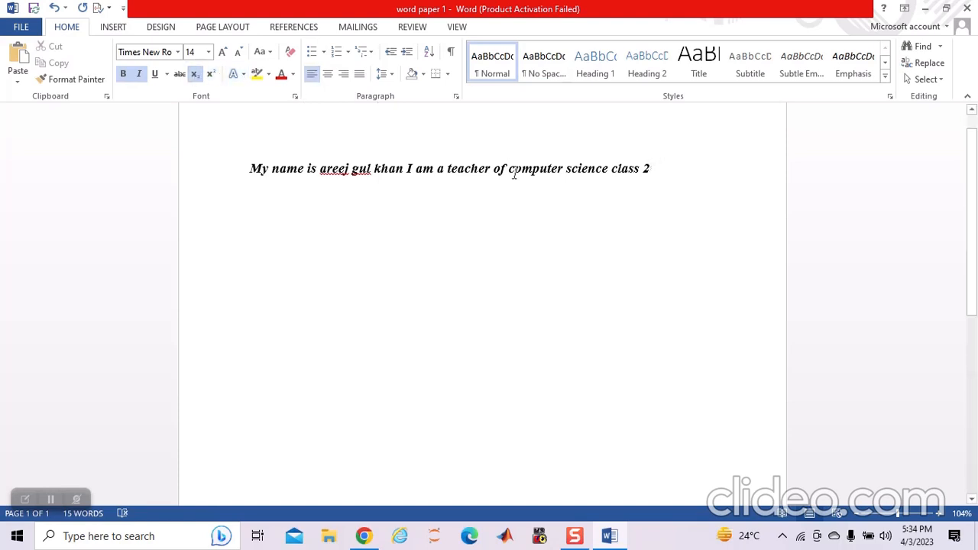
pyautogui.write('nd')
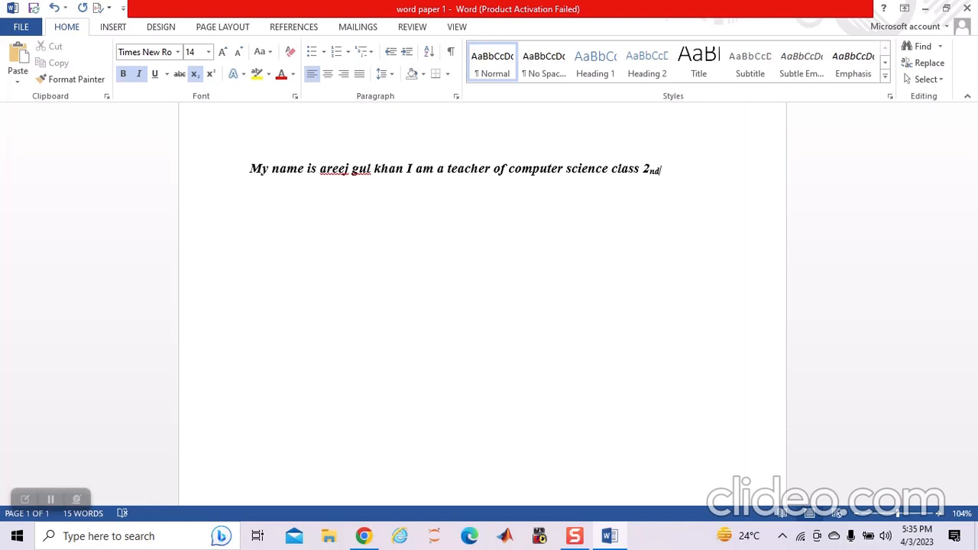
pyautogui.press('BackSpace')
pyautogui.press('BackSpace')
pyautogui.click(210, 73)
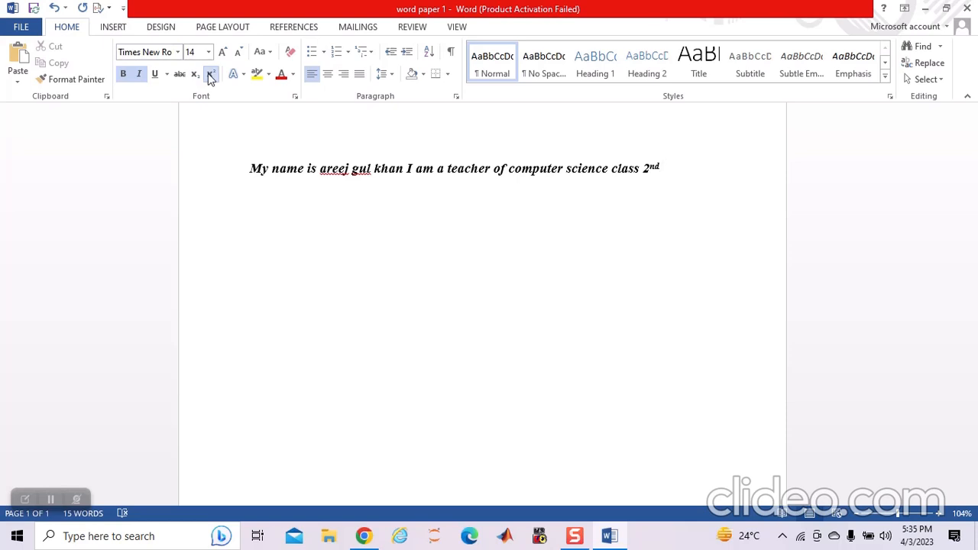
pyautogui.write('year')
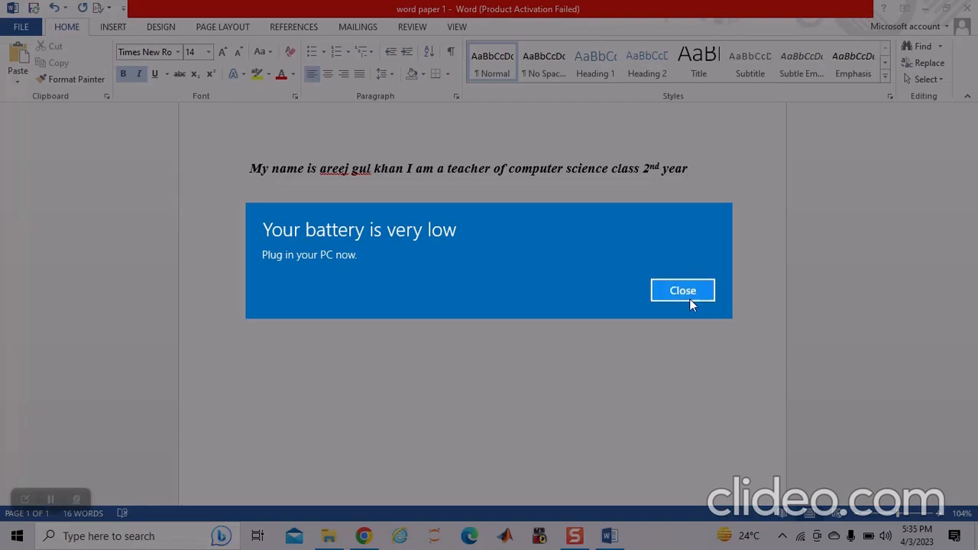
# Step: Dismiss the low-battery warning and return to the document after 'year'
pyautogui.click(690, 298)
pyautogui.click(51, 500)
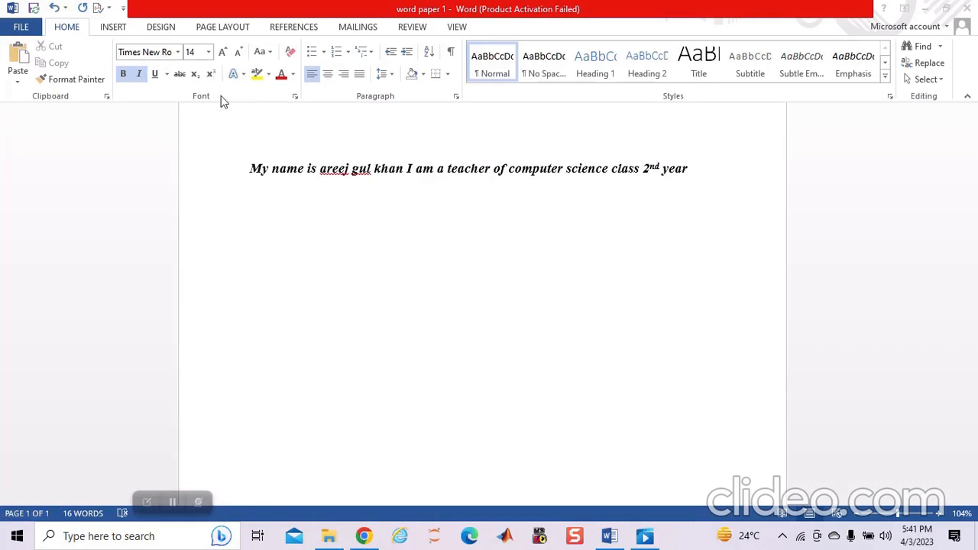
pyautogui.click(198, 74)
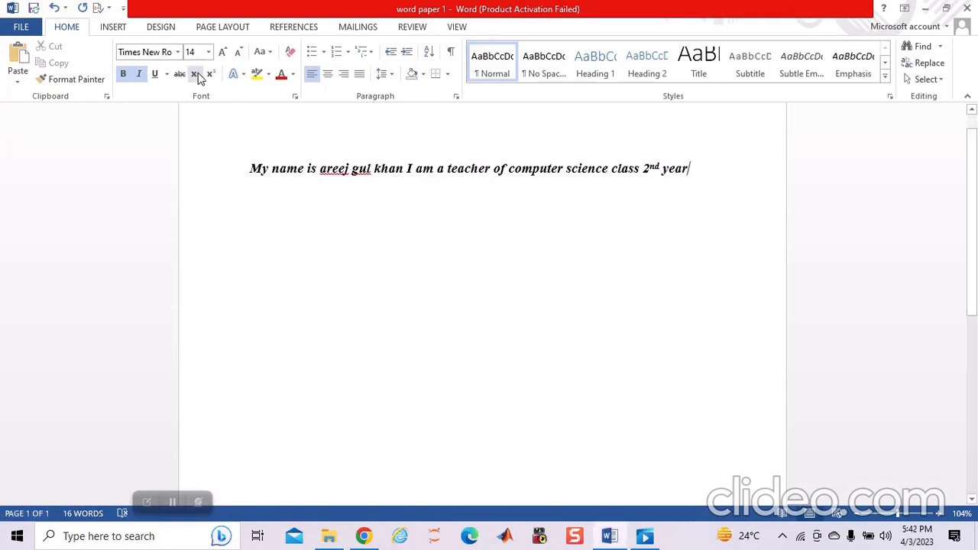
pyautogui.click(212, 75)
# Step: Try font sizes on the sentence, enlarging it well past 18 pt, then shrinking it to 4 pt
pyautogui.moveTo(245, 173); pyautogui.dragTo(775, 196)
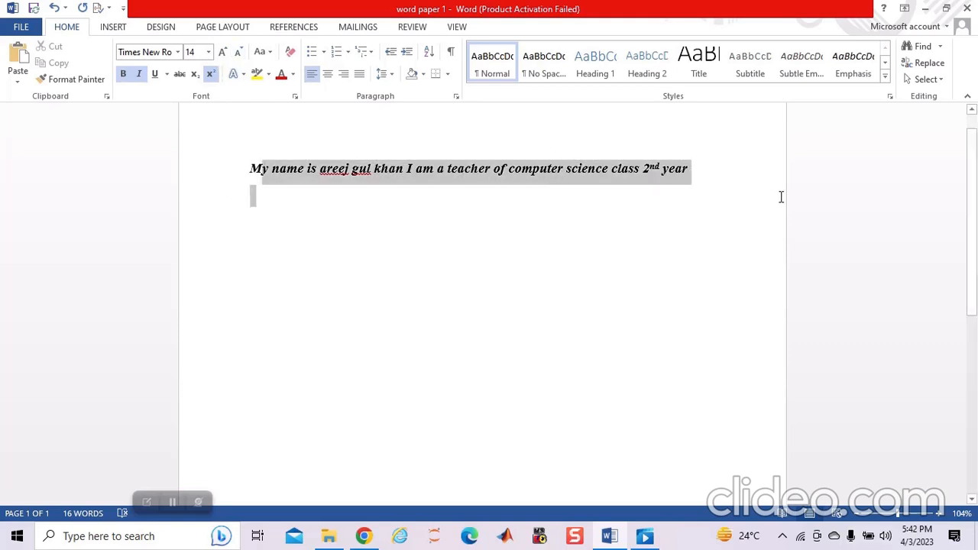
pyautogui.click(223, 52)
pyautogui.click(224, 52)
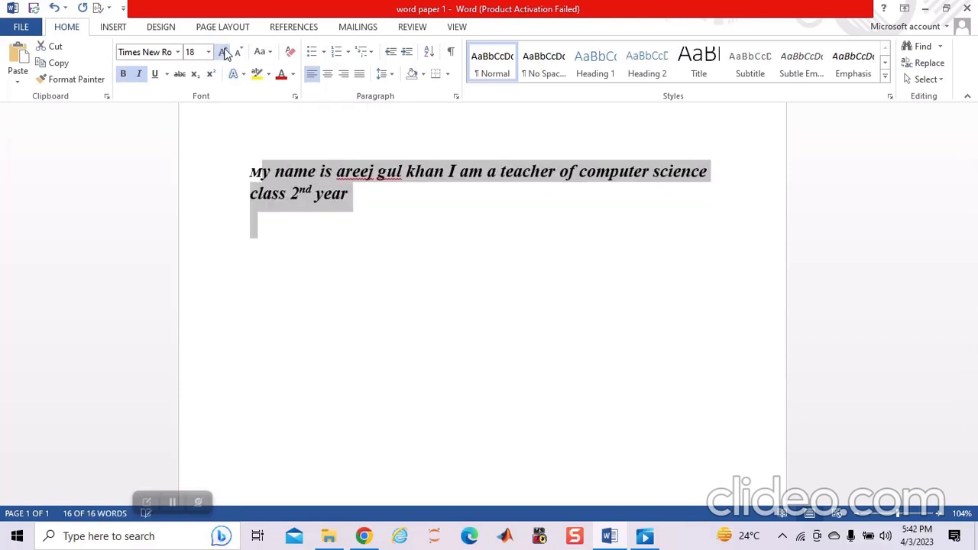
pyautogui.click(223, 52)
pyautogui.click(223, 52)
pyautogui.click(223, 52)
pyautogui.click(224, 52)
pyautogui.click(223, 52)
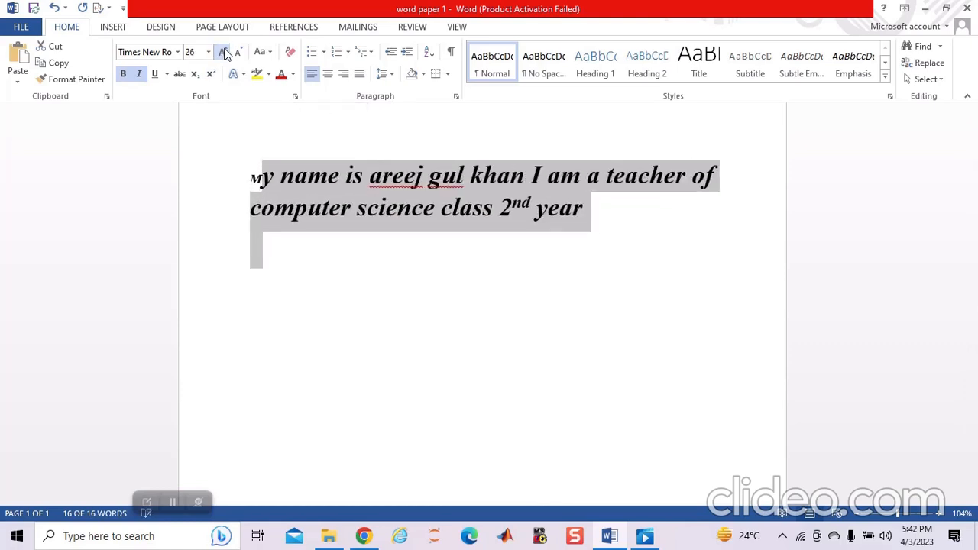
pyautogui.click(223, 52)
pyautogui.click(223, 52)
pyautogui.click(223, 52)
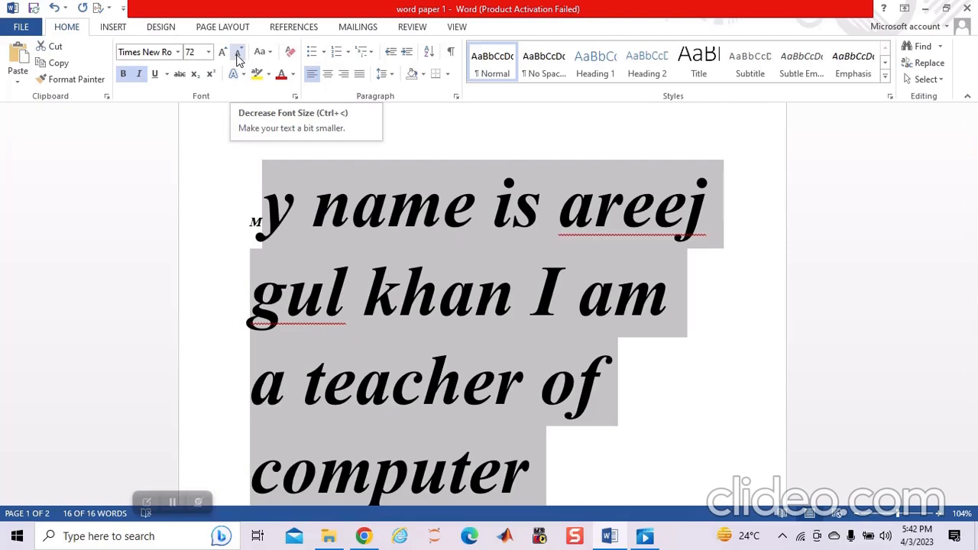
pyautogui.click(238, 55)
pyautogui.click(238, 55)
pyautogui.click(237, 55)
pyautogui.click(238, 55)
pyautogui.click(237, 55)
pyautogui.click(238, 55)
pyautogui.click(238, 55)
pyautogui.click(237, 55)
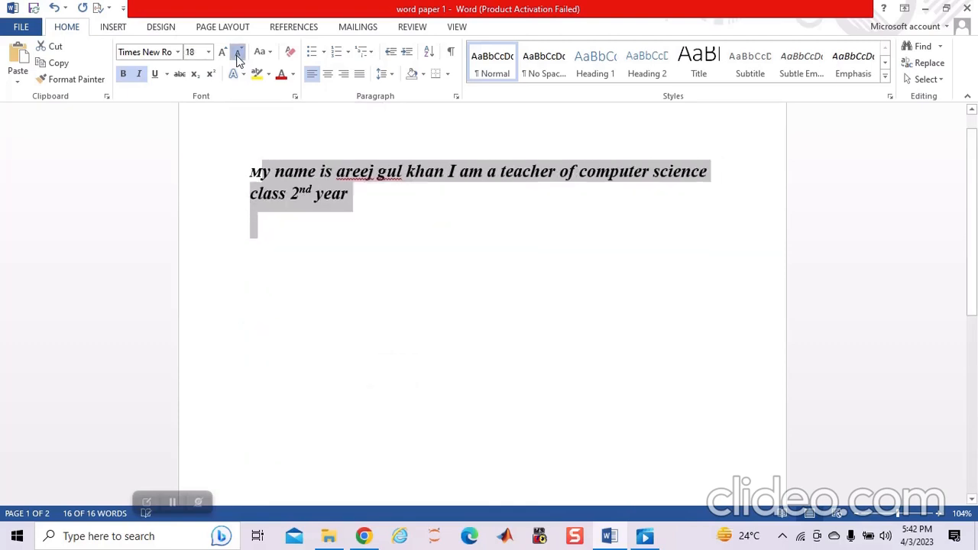
pyautogui.click(237, 55)
pyautogui.click(238, 55)
pyautogui.click(237, 55)
pyautogui.click(238, 55)
pyautogui.click(238, 55)
pyautogui.click(238, 55)
pyautogui.click(237, 55)
pyautogui.click(238, 55)
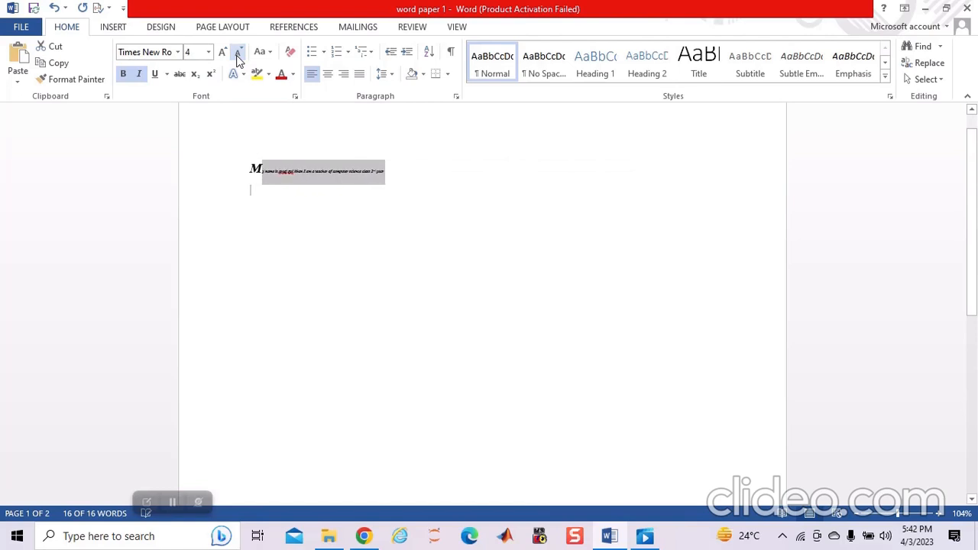
pyautogui.click(237, 56)
pyautogui.click(237, 55)
# Step: Enlarge the sentence back to 16 pt so it wraps onto two lines
pyautogui.click(222, 53)
pyautogui.click(222, 53)
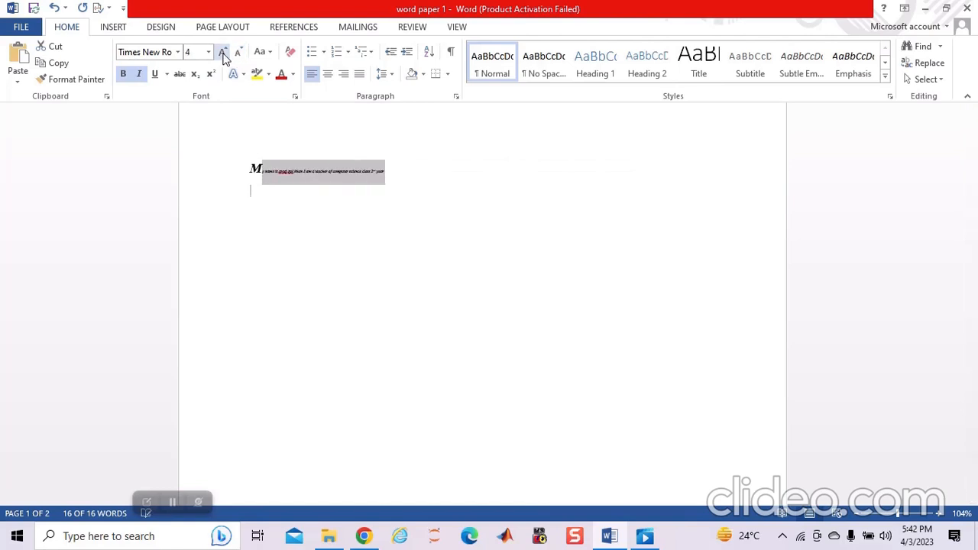
pyautogui.click(222, 53)
pyautogui.click(223, 53)
pyautogui.click(223, 54)
pyautogui.click(222, 53)
pyautogui.click(222, 54)
pyautogui.click(222, 53)
pyautogui.click(222, 54)
pyautogui.click(223, 53)
pyautogui.click(222, 53)
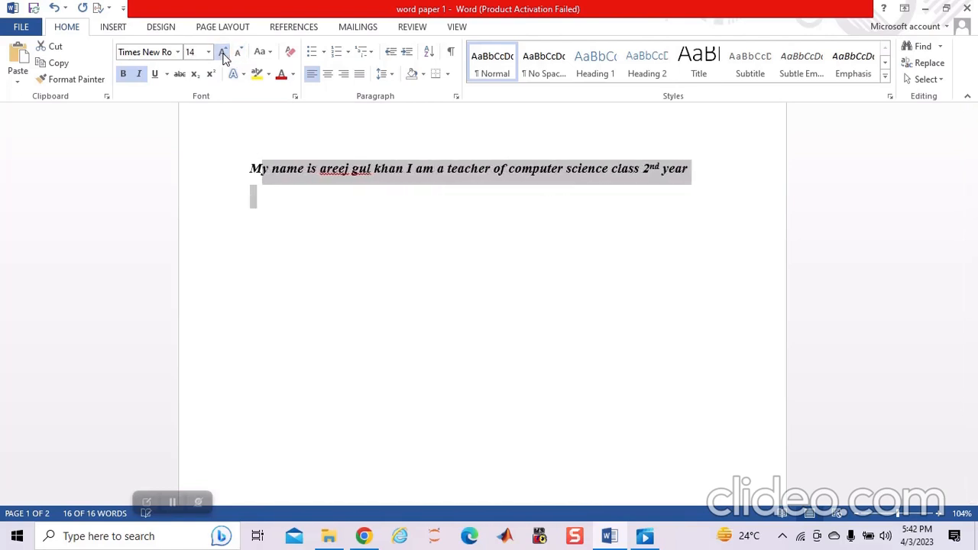
pyautogui.click(223, 54)
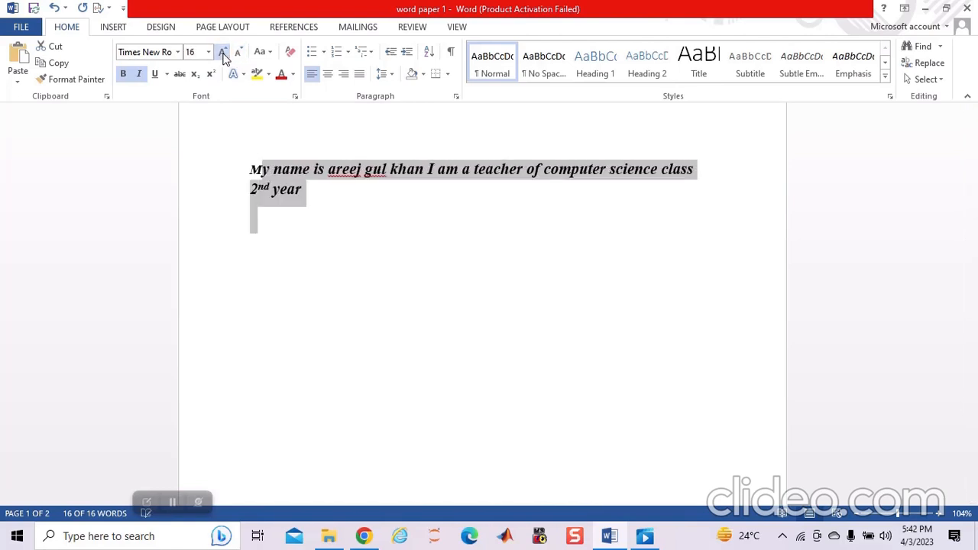
pyautogui.click(402, 199)
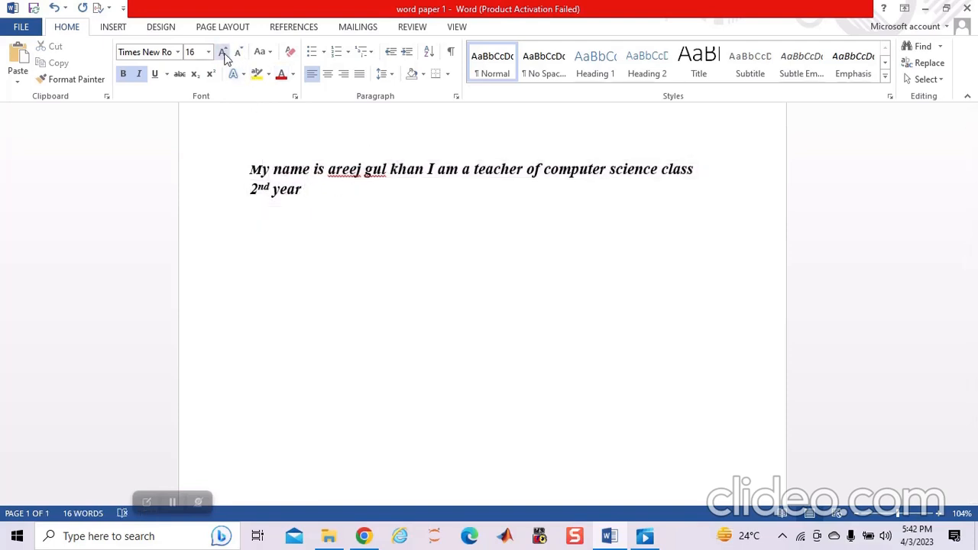
pyautogui.moveTo(246, 169); pyautogui.dragTo(359, 210)
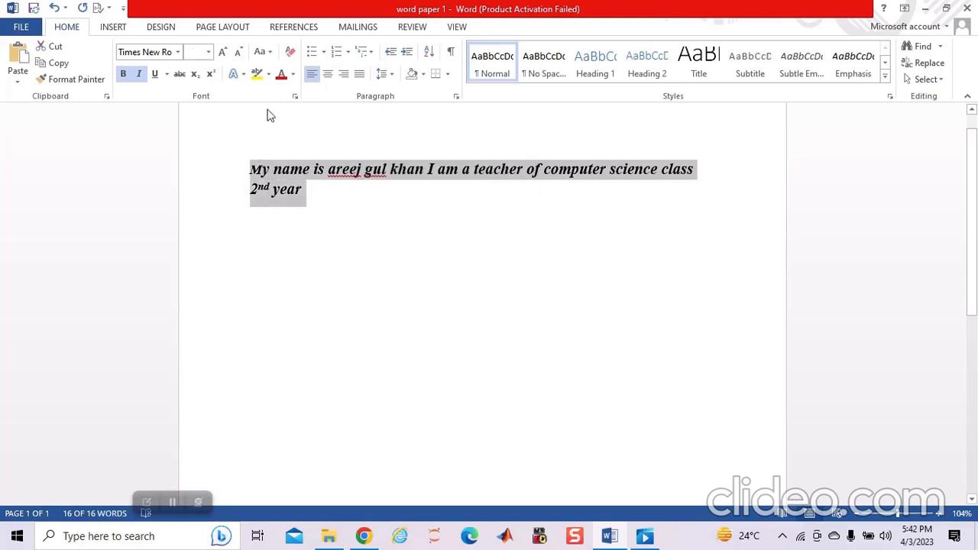
pyautogui.click(244, 74)
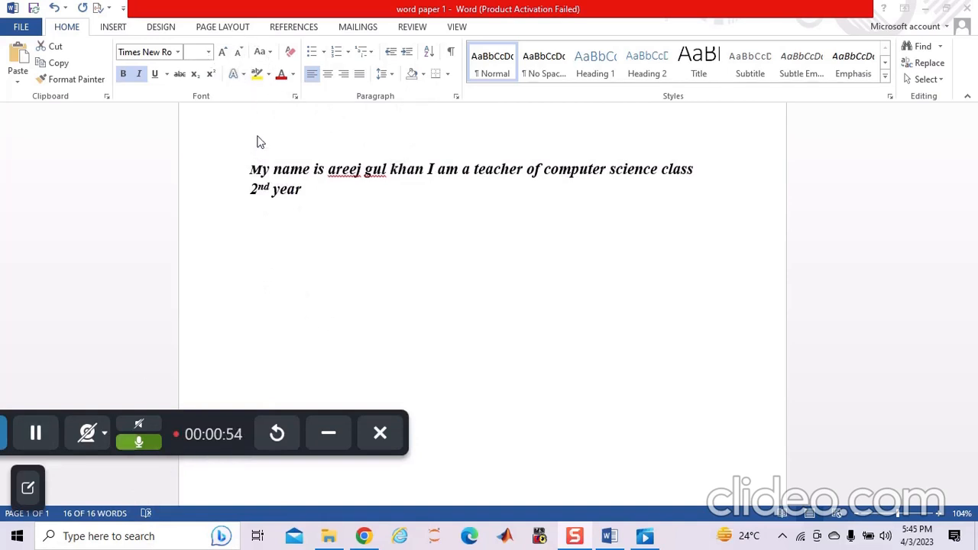
# Step: Apply an outlined text effect with a dark blue outline to the sentence
pyautogui.tripleClick(249, 176)
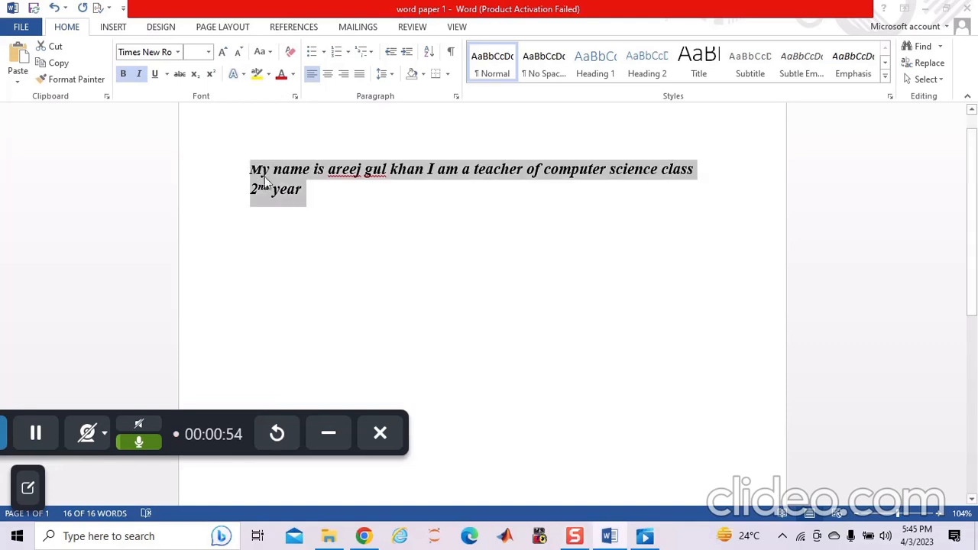
pyautogui.click(243, 74)
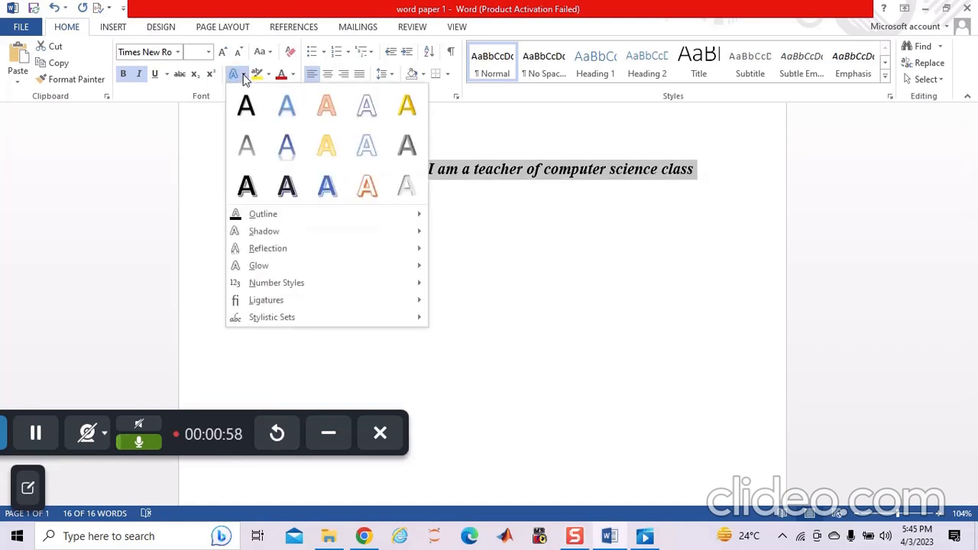
pyautogui.click(207, 179)
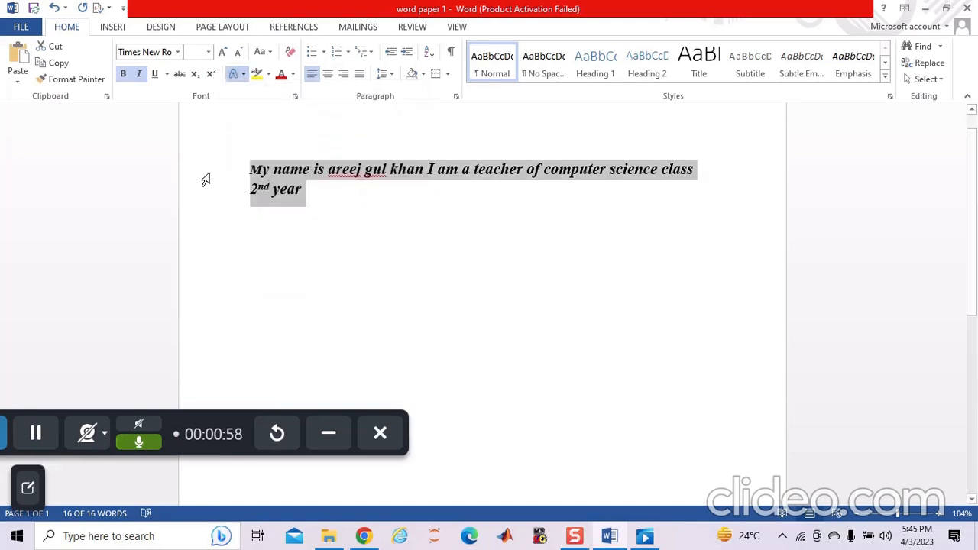
pyautogui.click(240, 78)
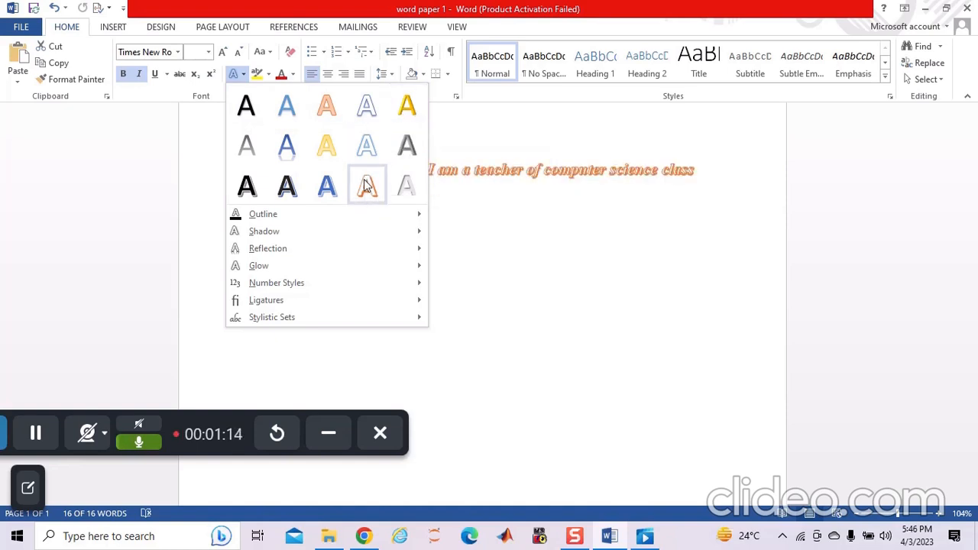
pyautogui.click(327, 187)
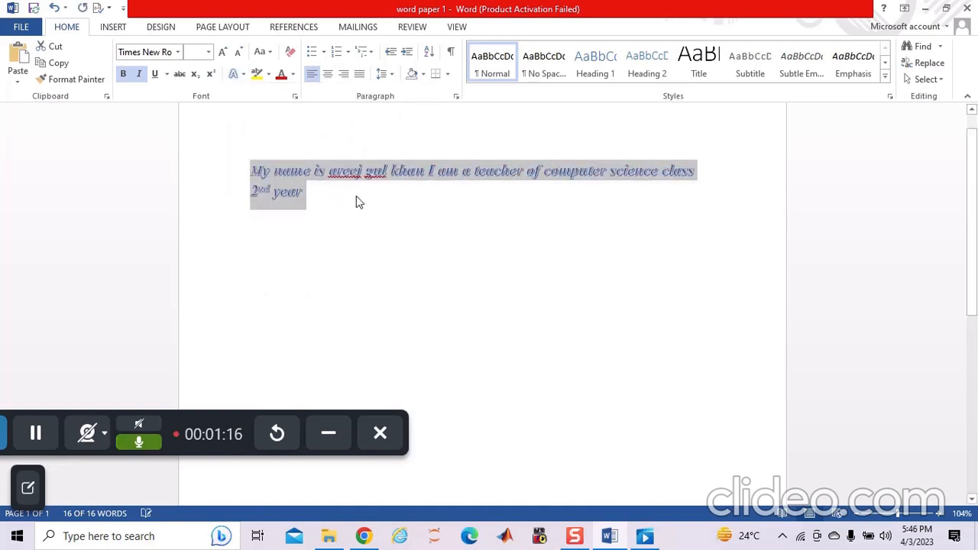
pyautogui.click(338, 204)
pyautogui.moveTo(222, 157); pyautogui.dragTo(324, 192)
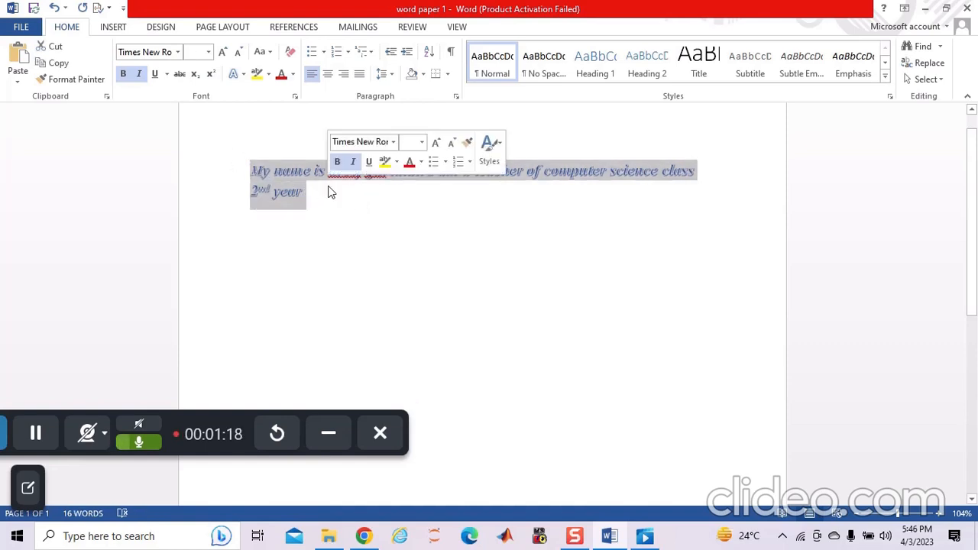
pyautogui.click(242, 72)
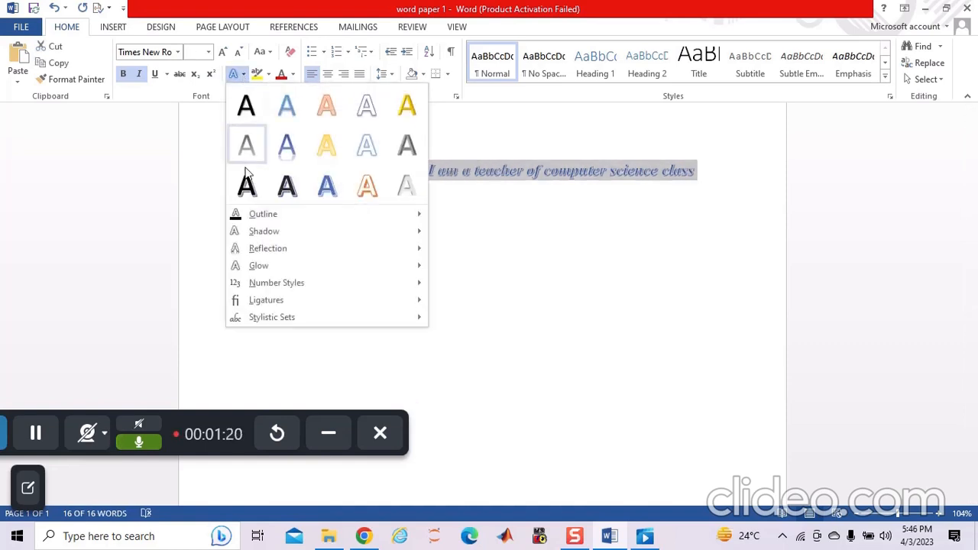
pyautogui.moveTo(252, 218)
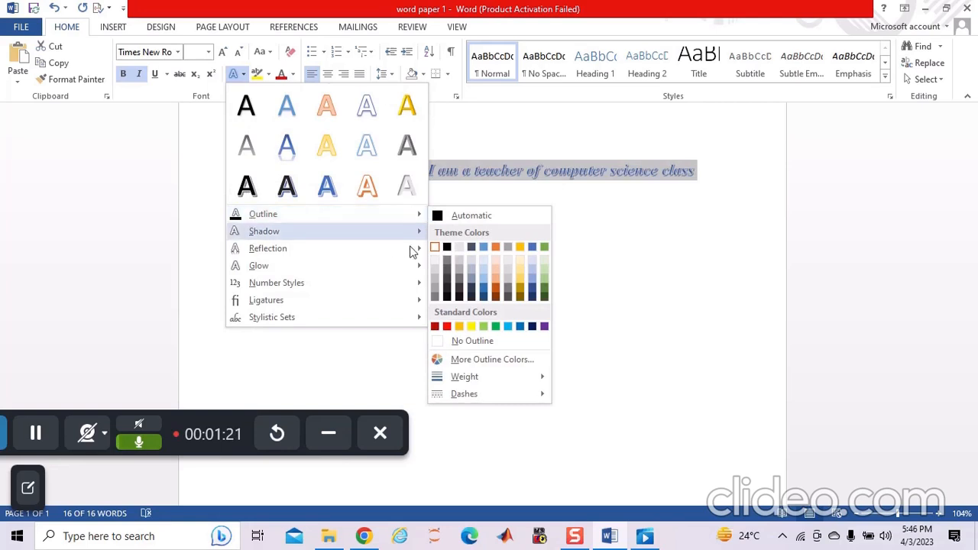
pyautogui.click(484, 294)
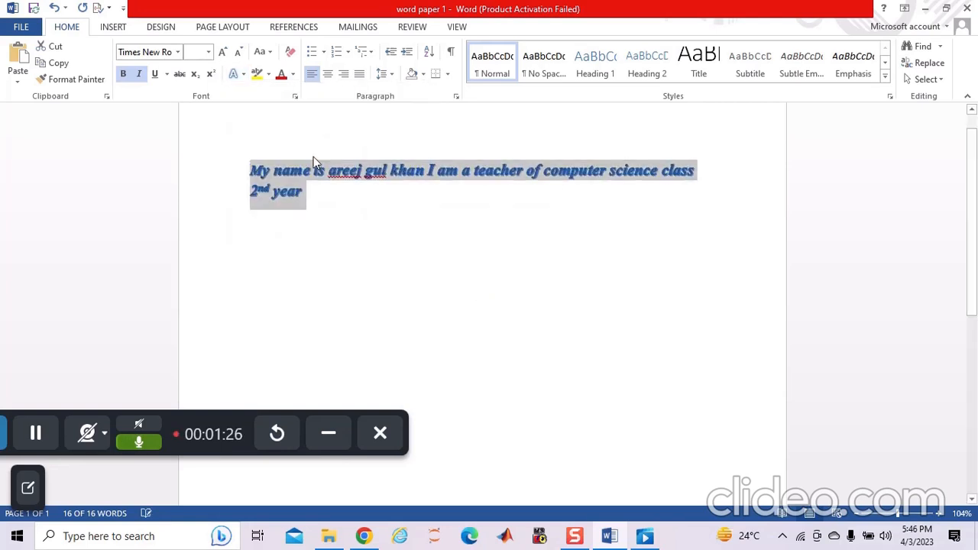
# Step: Add an outer shadow and a touching half reflection to the text
pyautogui.click(243, 75)
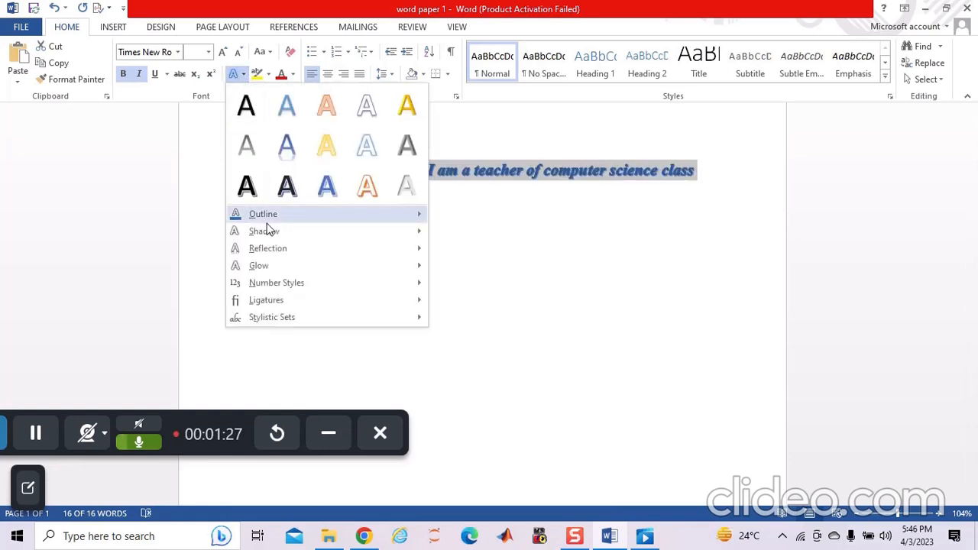
pyautogui.moveTo(269, 235)
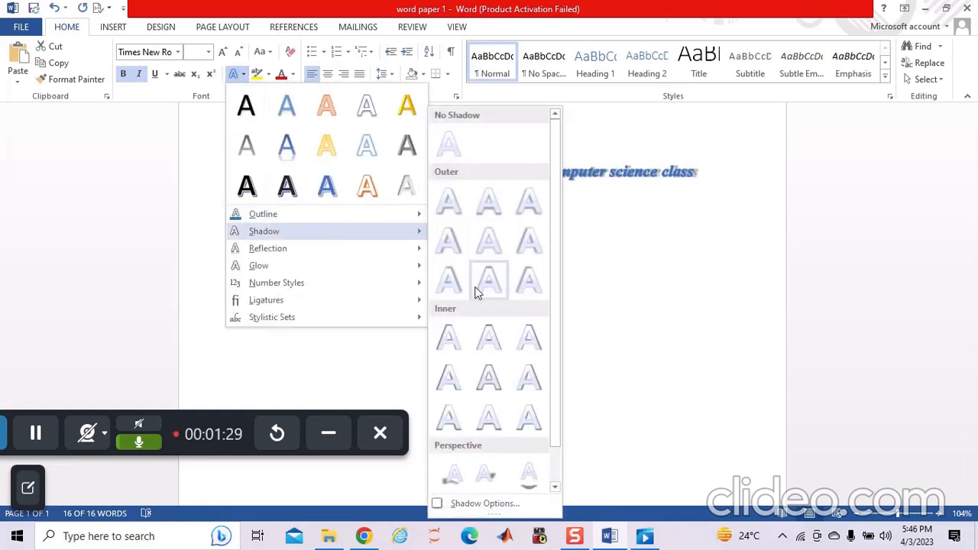
pyautogui.click(488, 243)
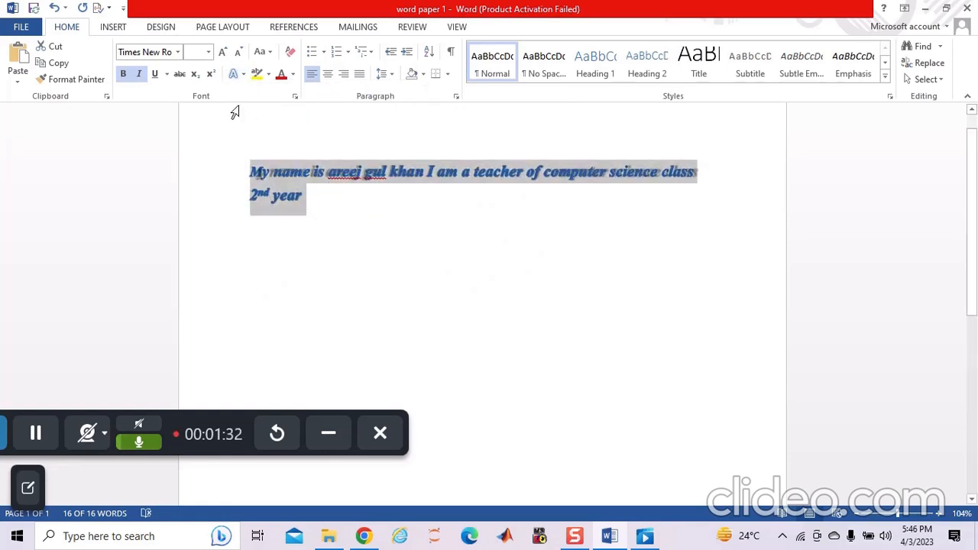
pyautogui.click(242, 75)
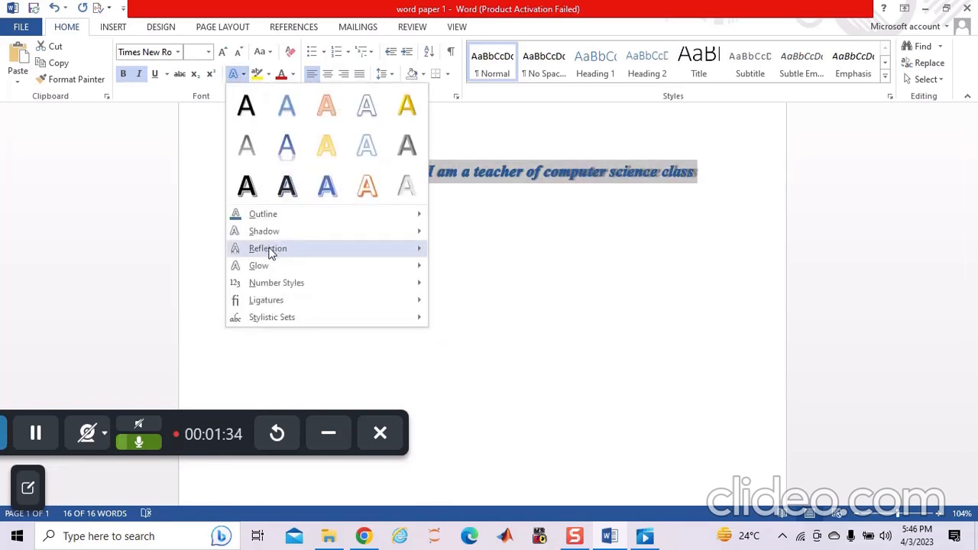
pyautogui.moveTo(271, 253)
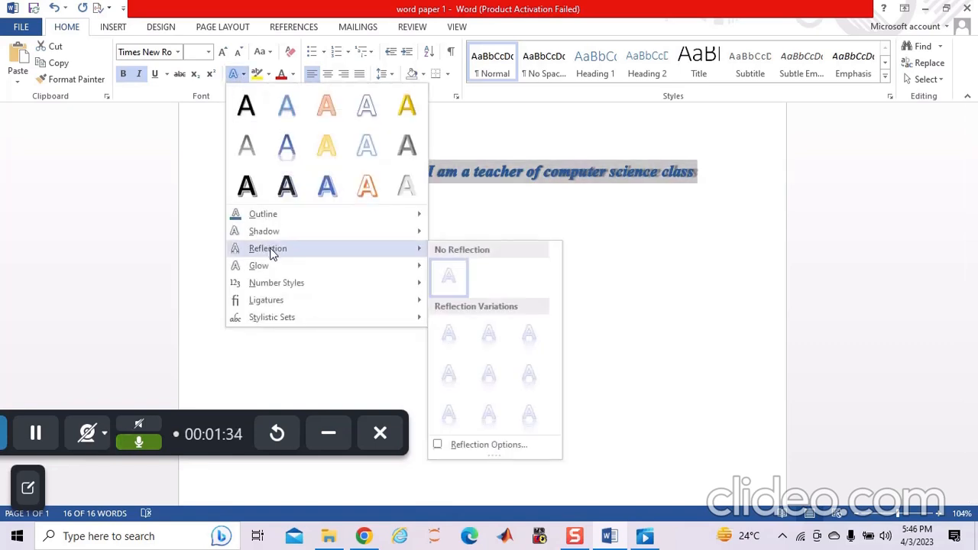
pyautogui.click(496, 334)
# Step: Add a glow to the selected text
pyautogui.click(234, 73)
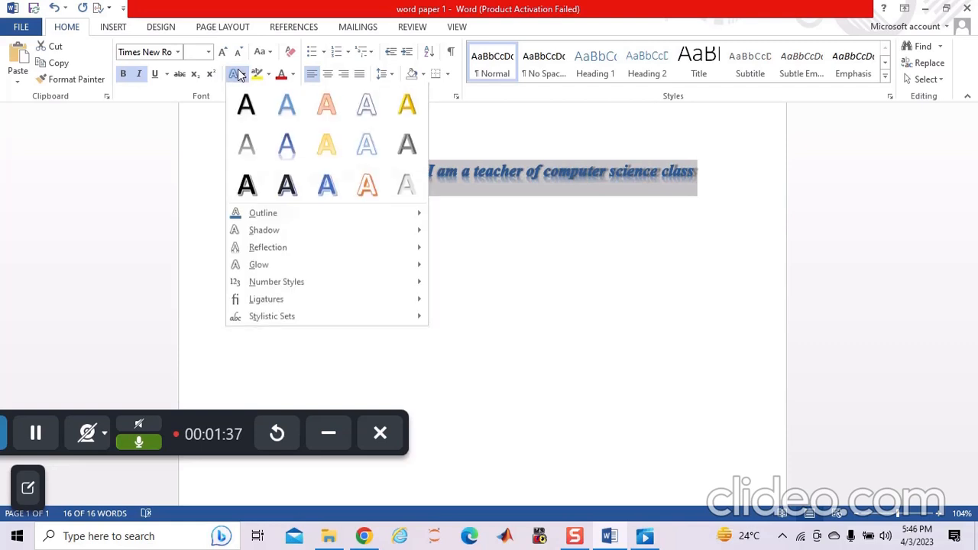
pyautogui.moveTo(279, 275)
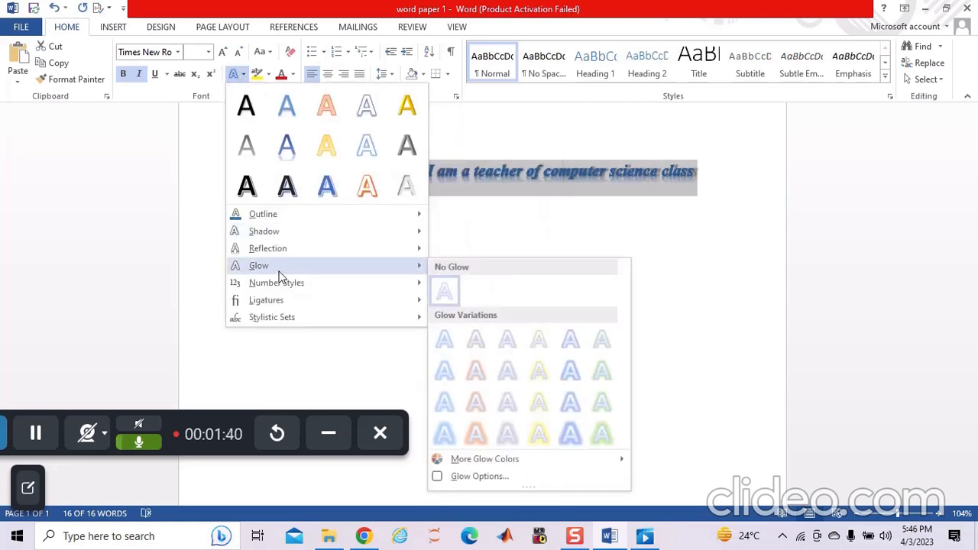
pyautogui.click(480, 370)
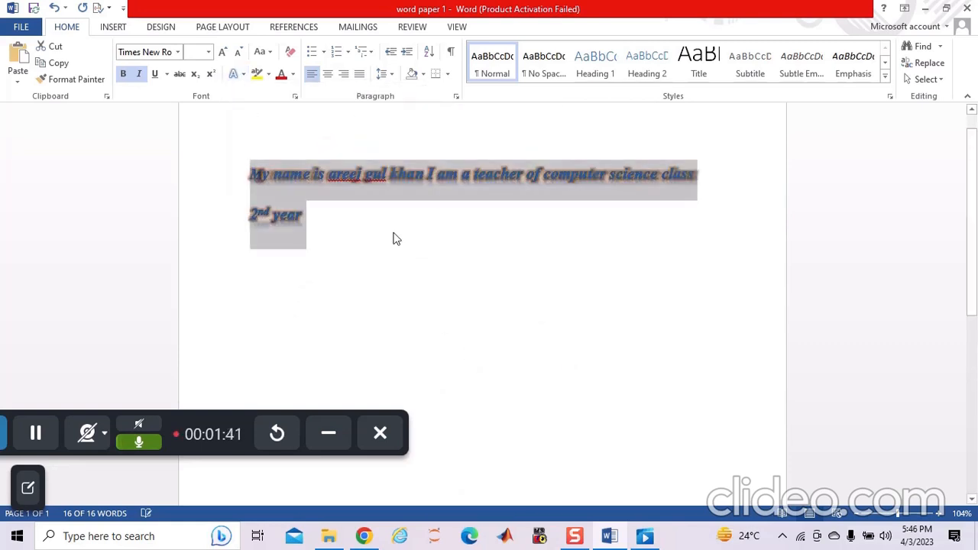
# Step: Use proportional old-style numbers and turn on historical and discretionary ligatures
pyautogui.click(243, 77)
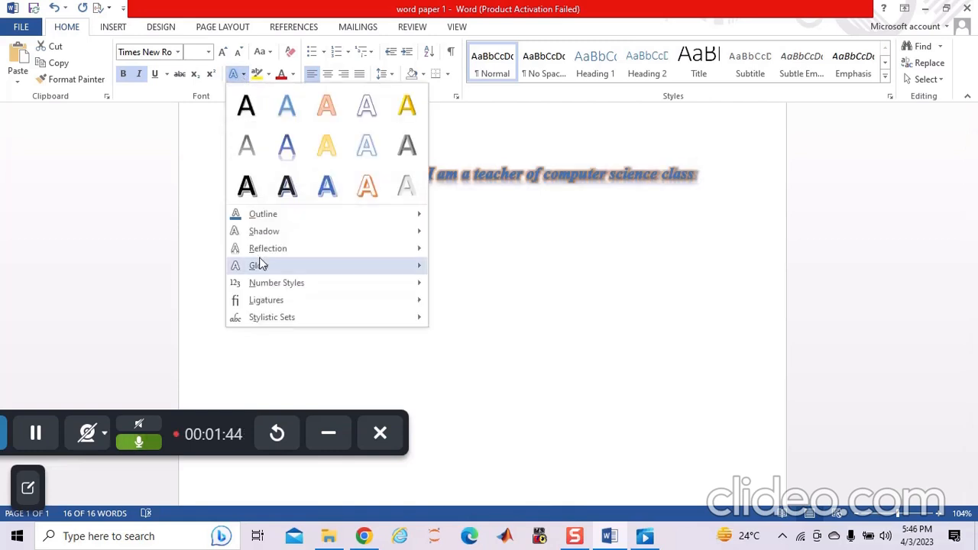
pyautogui.moveTo(261, 284)
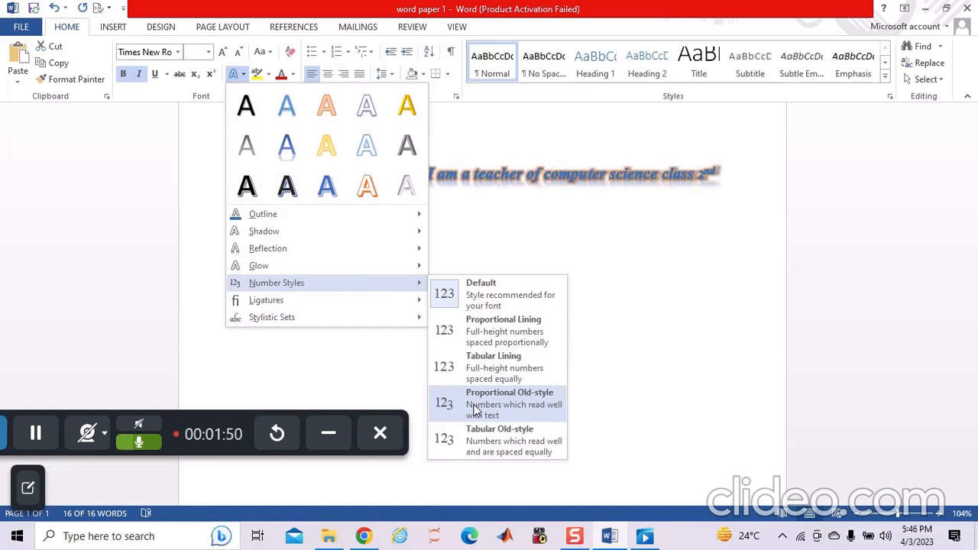
pyautogui.click(473, 410)
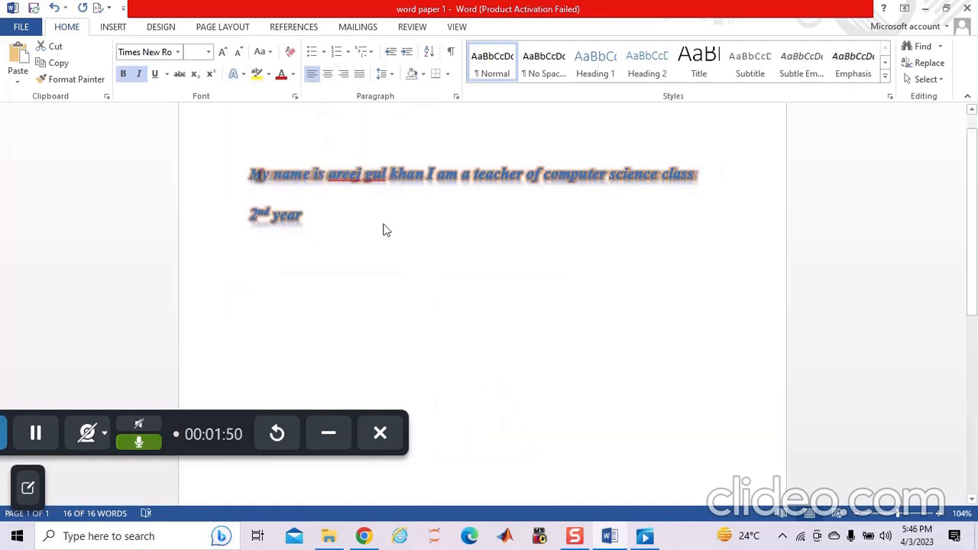
pyautogui.click(243, 73)
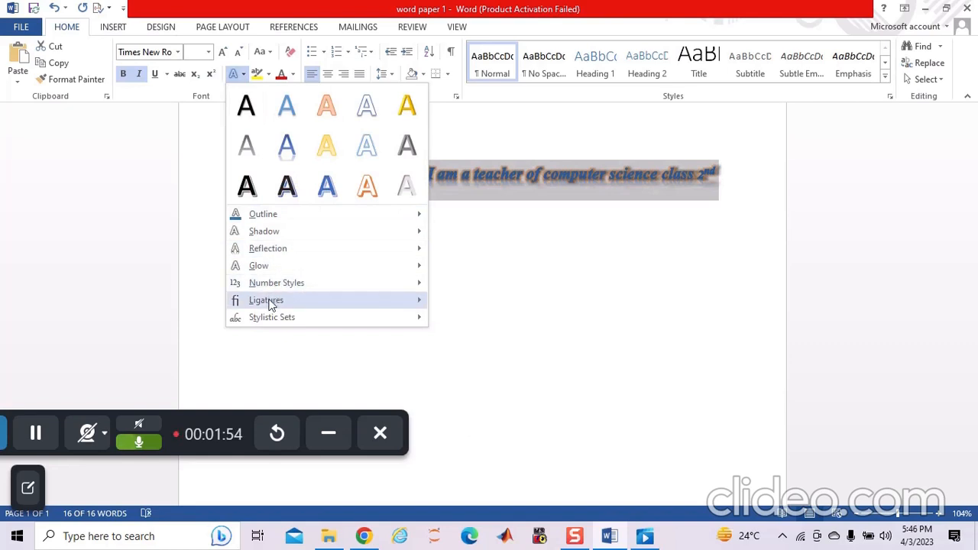
pyautogui.moveTo(269, 302)
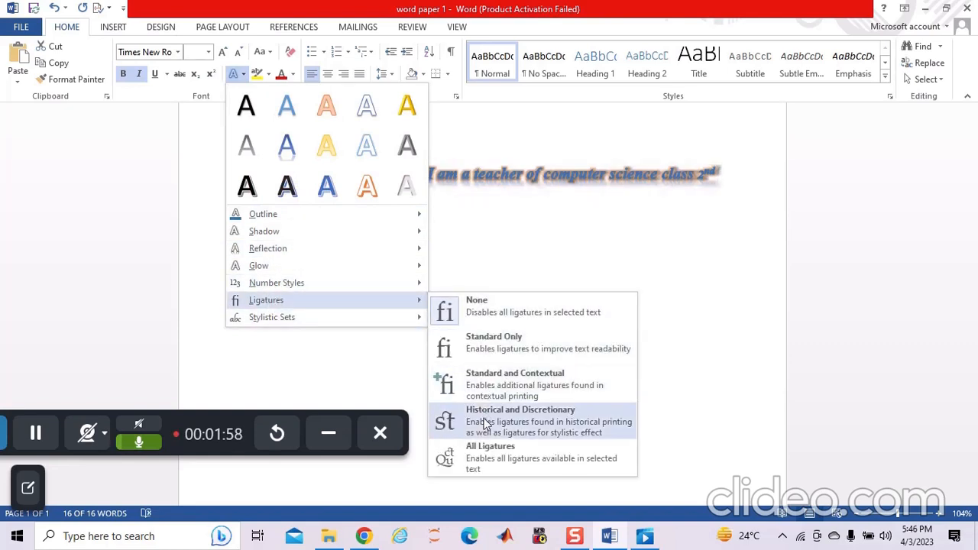
pyautogui.click(486, 424)
# Step: Apply the individual stylistic set to both lines of the sentence
pyautogui.click(382, 253)
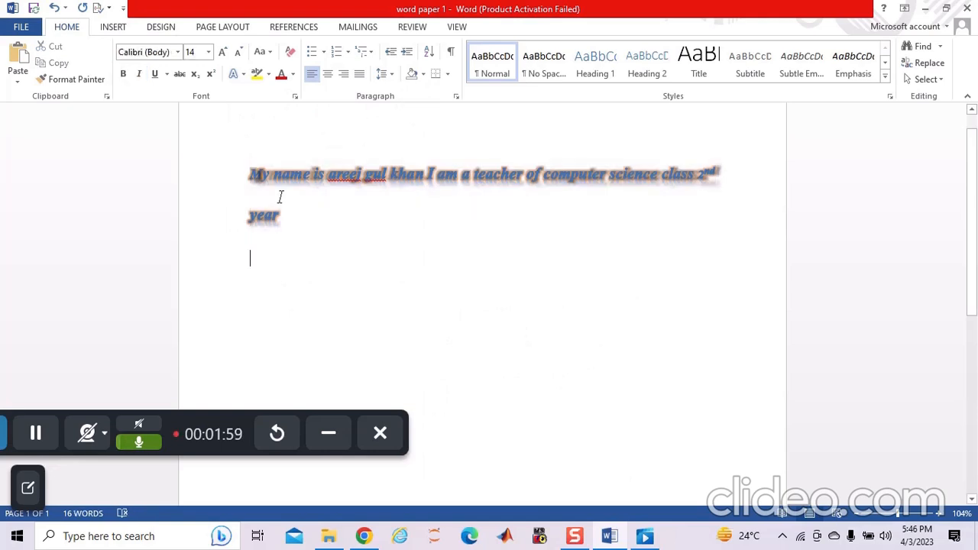
pyautogui.moveTo(221, 159); pyautogui.dragTo(329, 236)
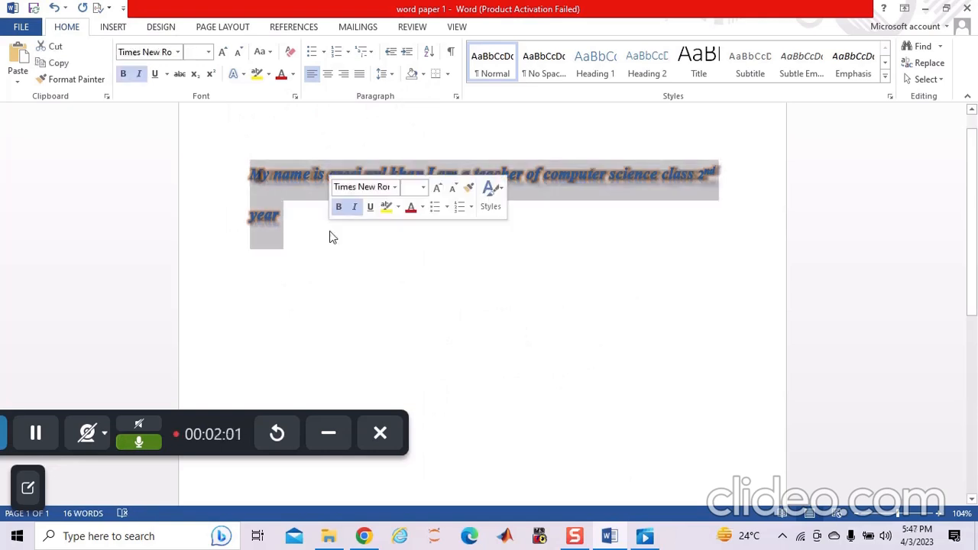
pyautogui.click(244, 77)
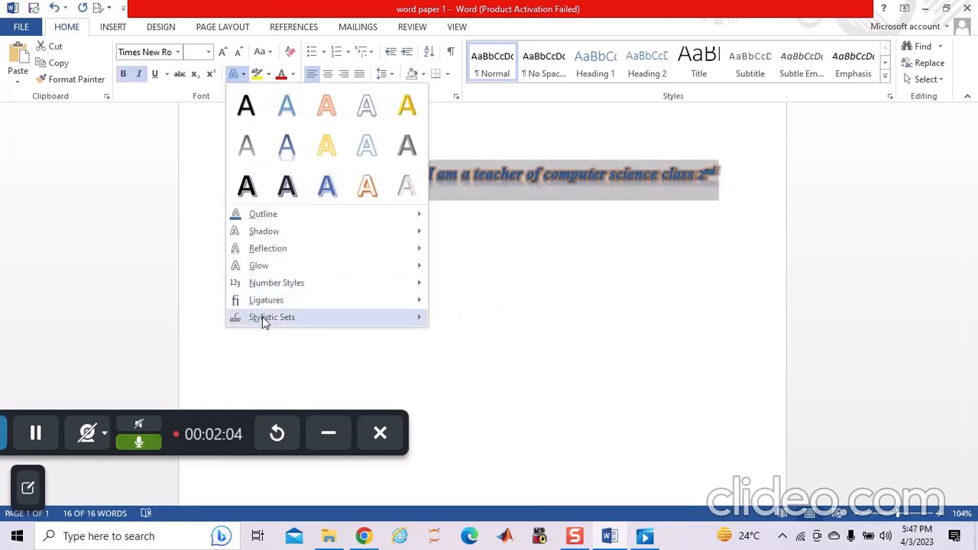
pyautogui.moveTo(262, 317)
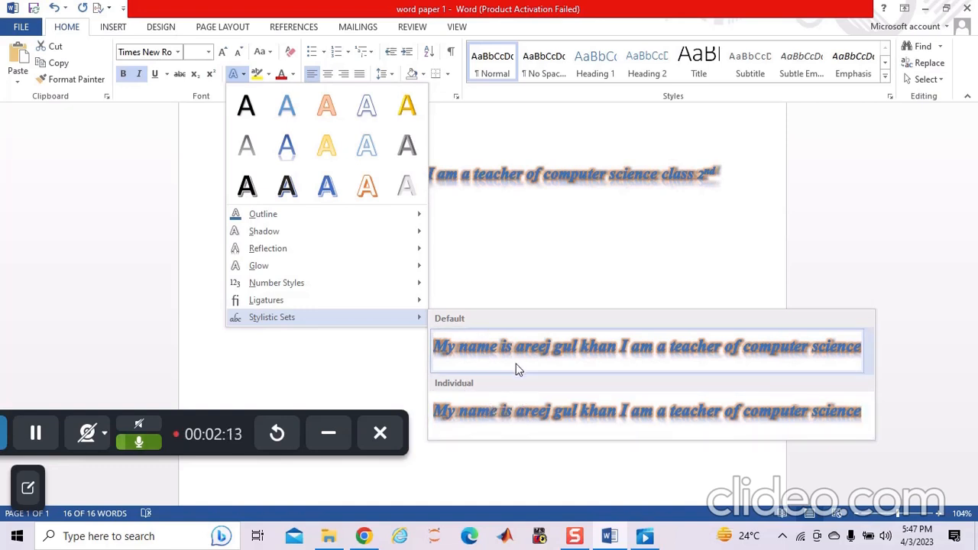
pyautogui.click(502, 409)
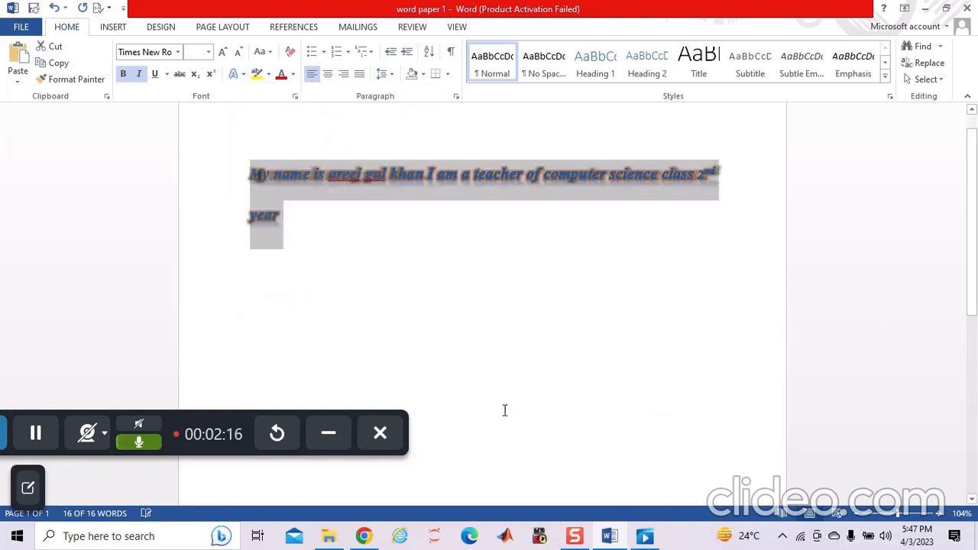
# Step: Capitalise the first name from spelling suggestions and add the middle name to the dictionary
pyautogui.click(318, 236)
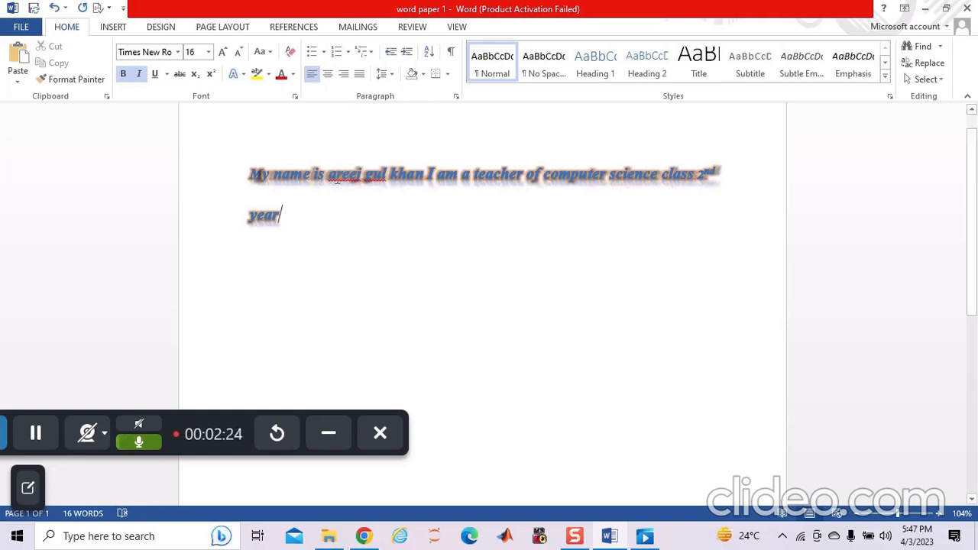
pyautogui.rightClick(345, 177)
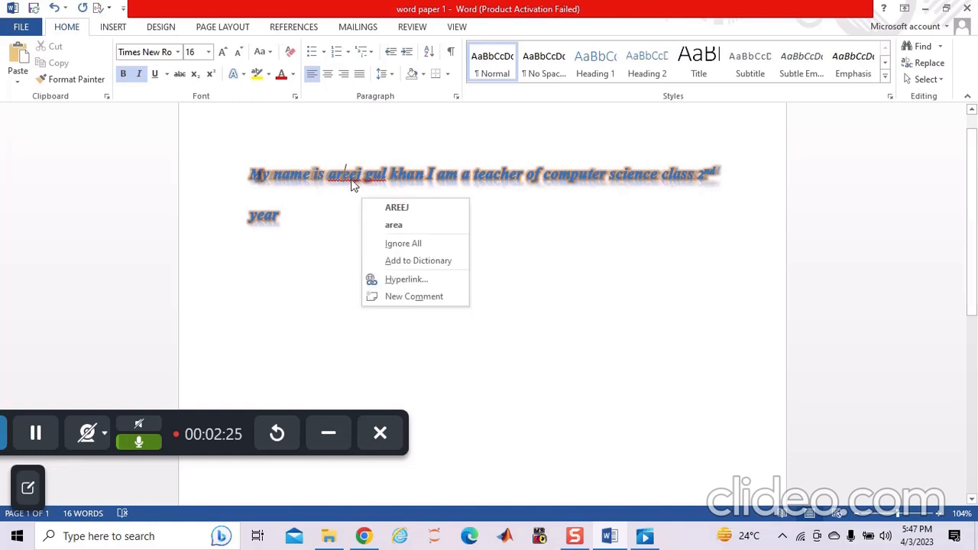
pyautogui.click(339, 168)
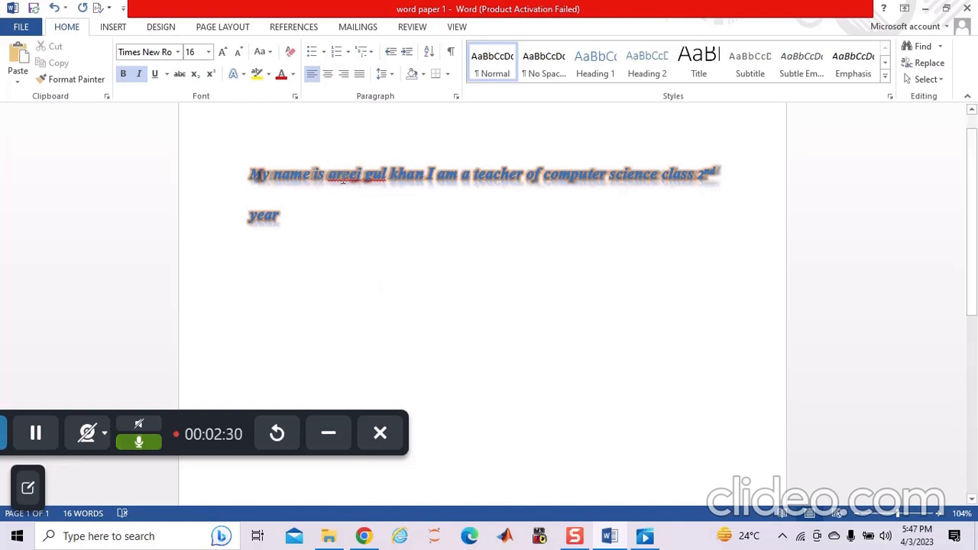
pyautogui.rightClick(344, 181)
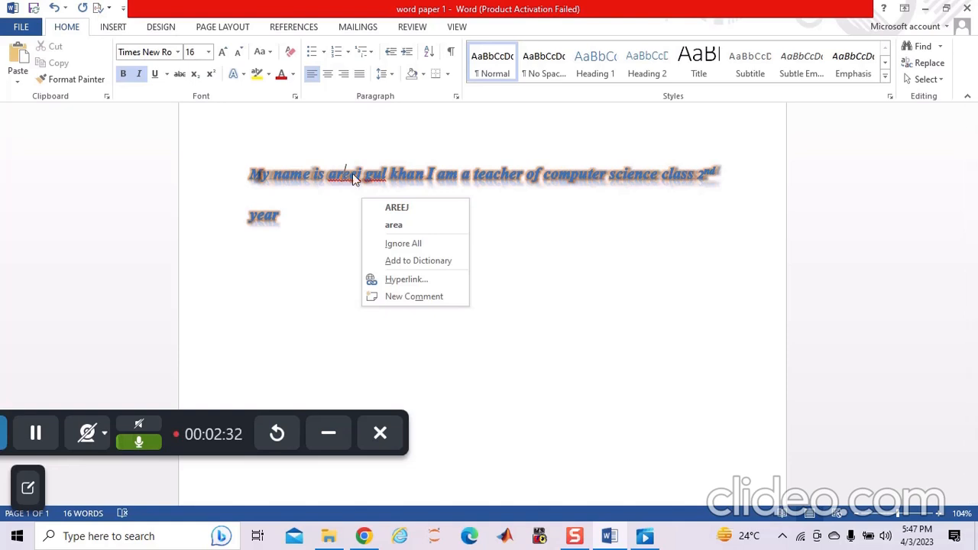
pyautogui.click(419, 214)
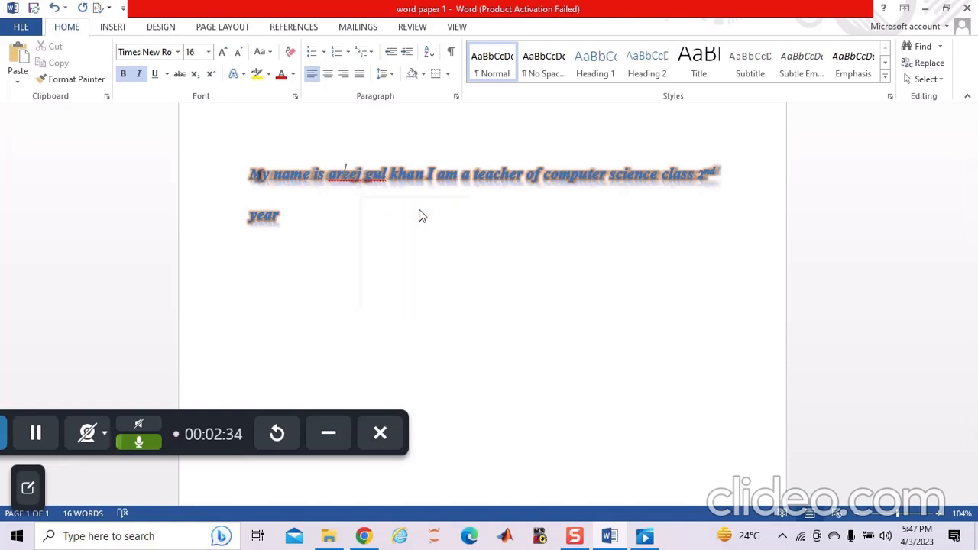
pyautogui.rightClick(392, 174)
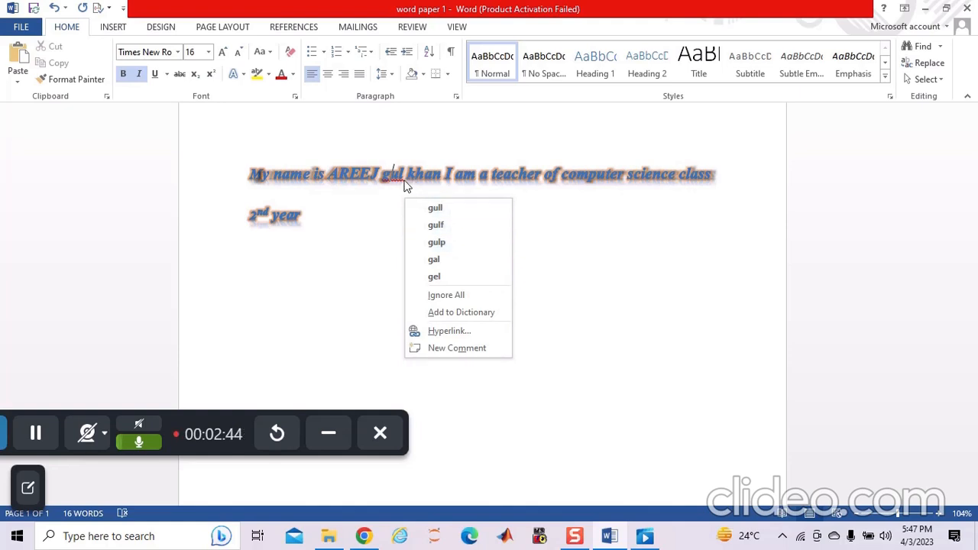
pyautogui.click(459, 312)
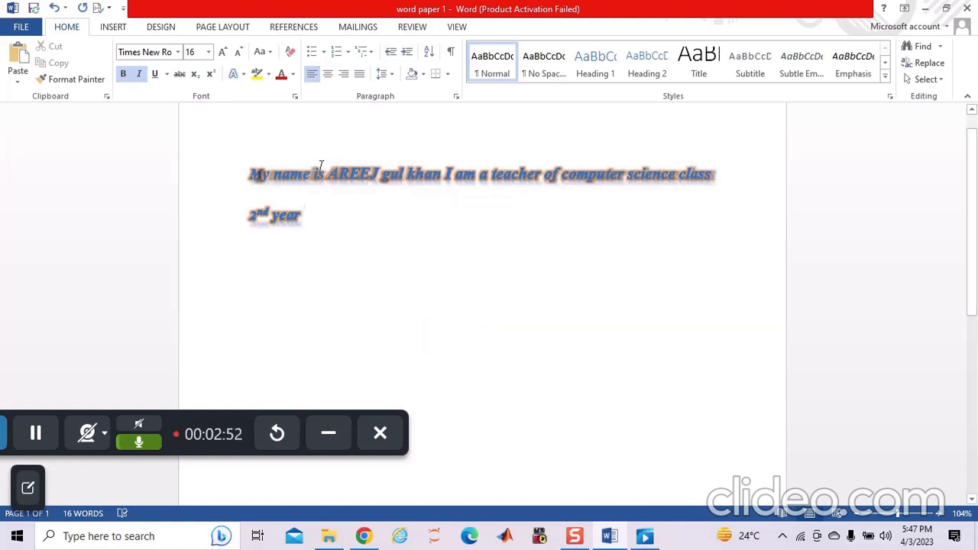
# Step: Convert the selected sentence to lowercase
pyautogui.moveTo(242, 161); pyautogui.dragTo(392, 286)
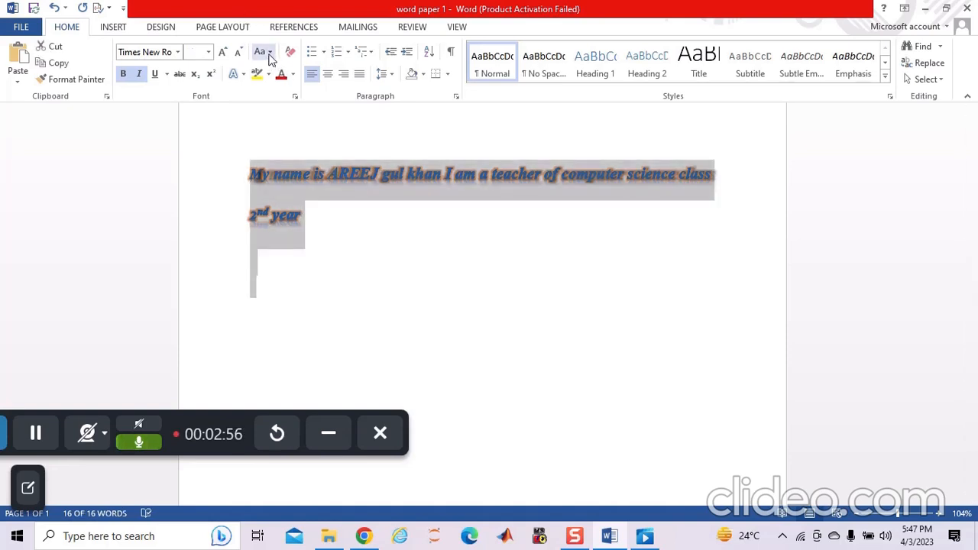
pyautogui.click(269, 52)
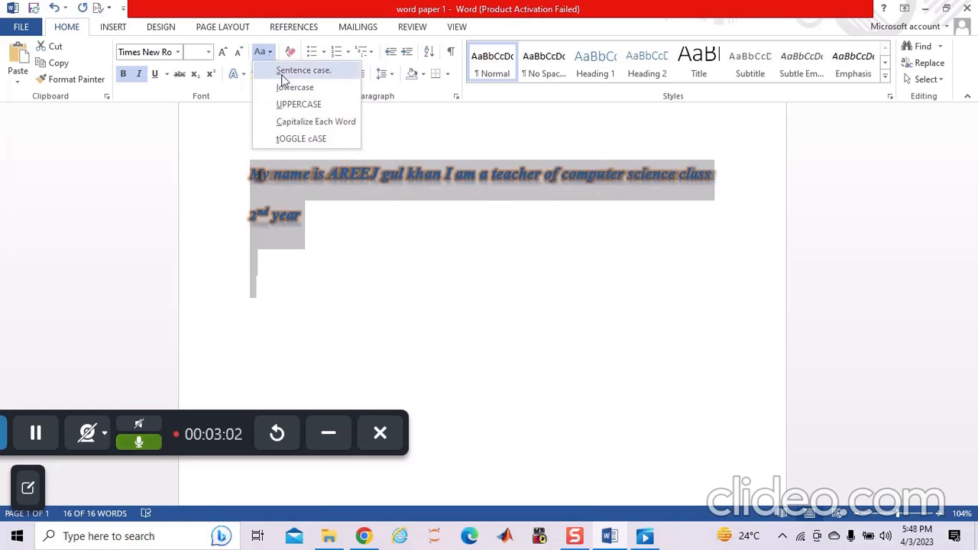
pyautogui.click(281, 75)
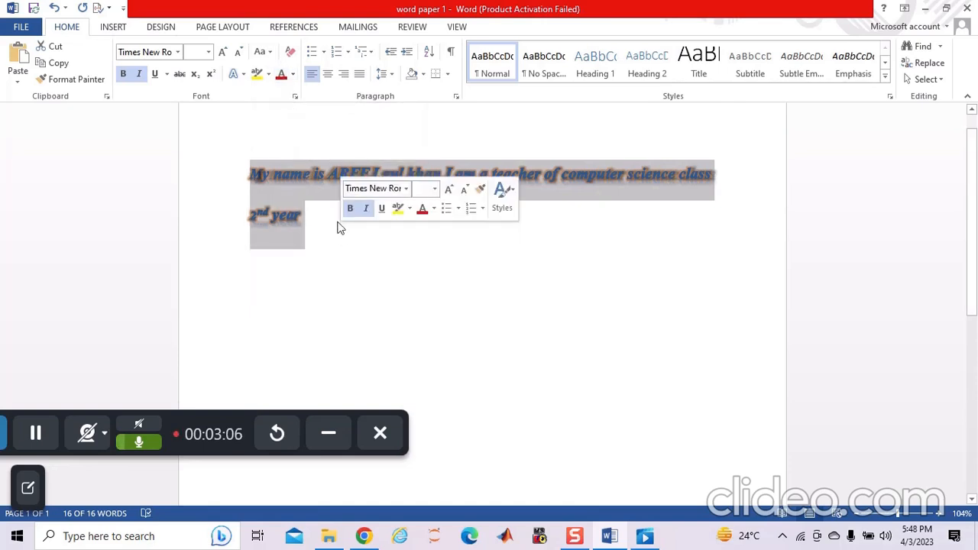
pyautogui.click(269, 52)
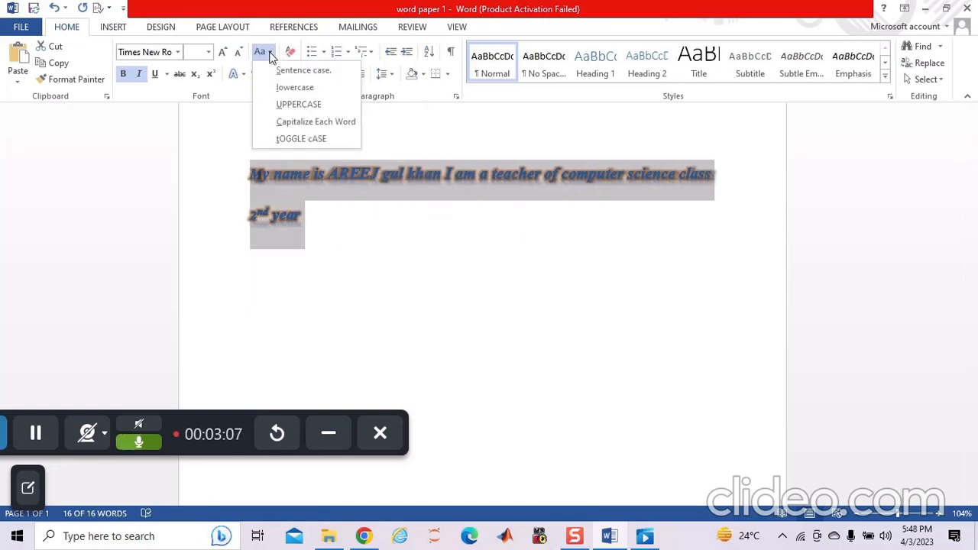
pyautogui.click(294, 87)
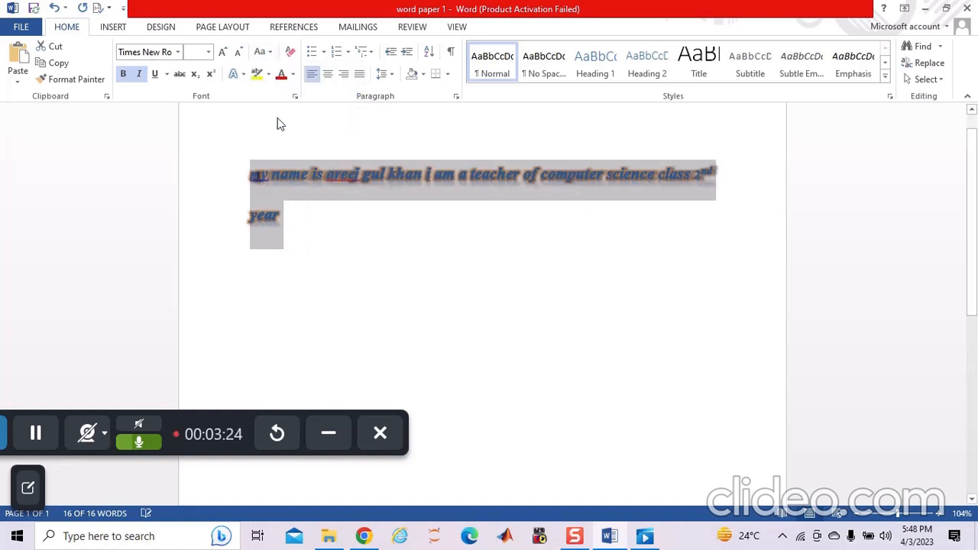
pyautogui.doubleClick(216, 159)
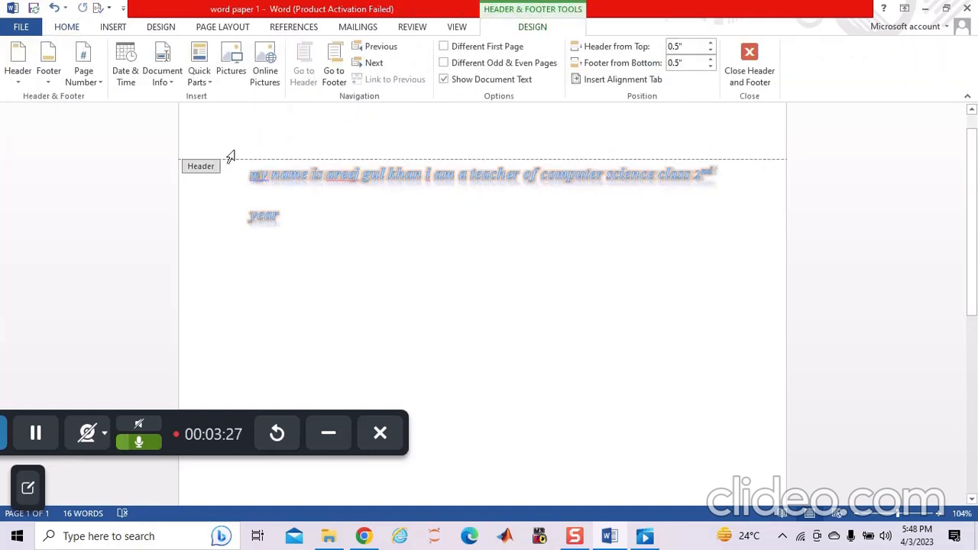
pyautogui.click(749, 65)
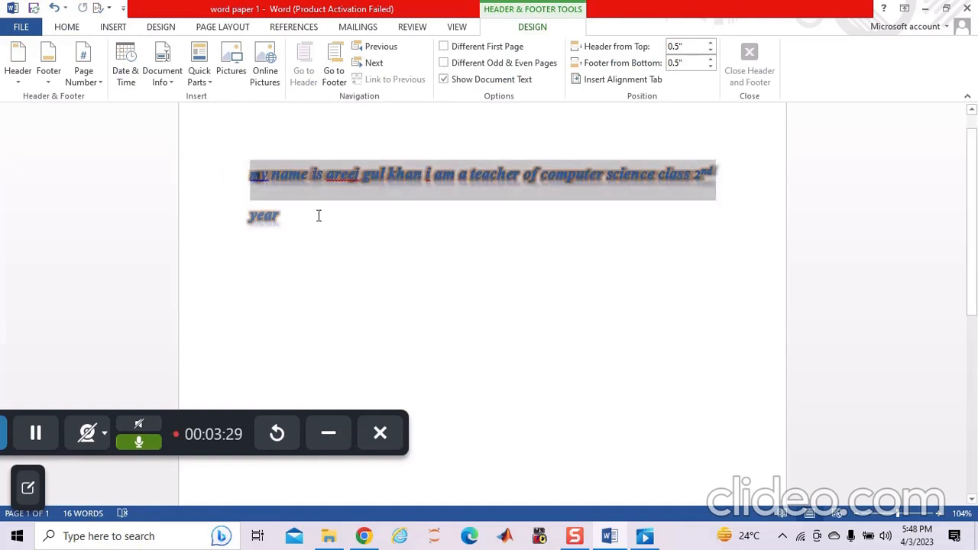
# Step: Set the sentence to uppercase, then apply tOGGLE cASE twice to end in capitals
pyautogui.moveTo(317, 216); pyautogui.dragTo(238, 170)
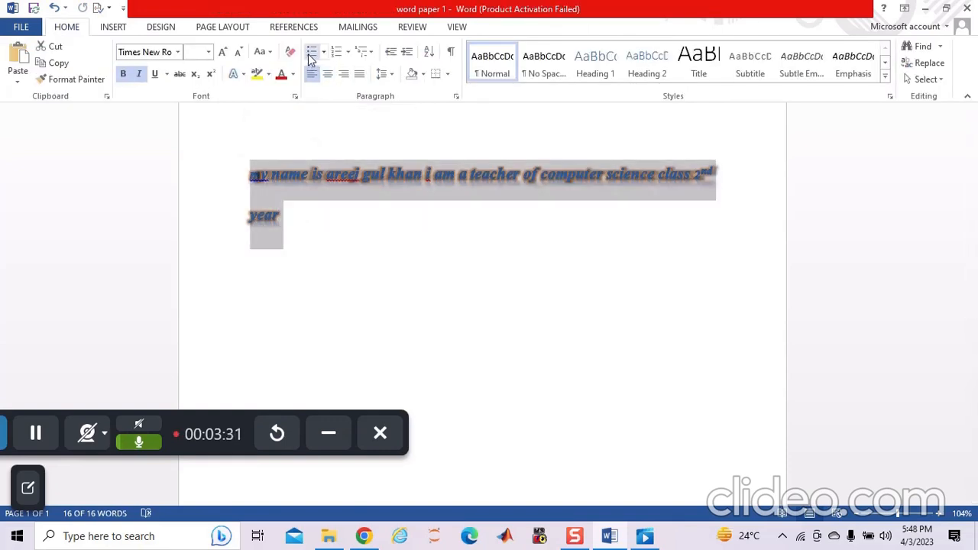
pyautogui.click(263, 52)
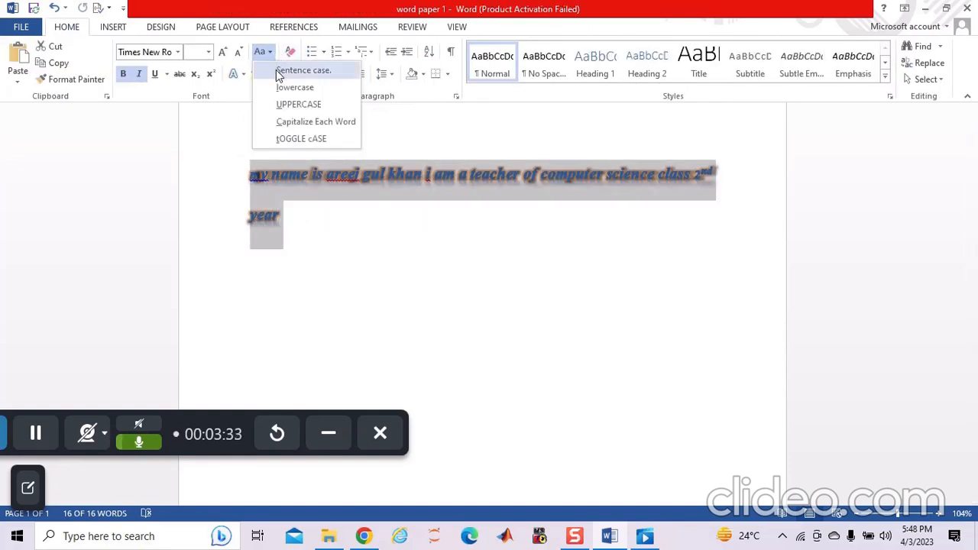
pyautogui.click(288, 107)
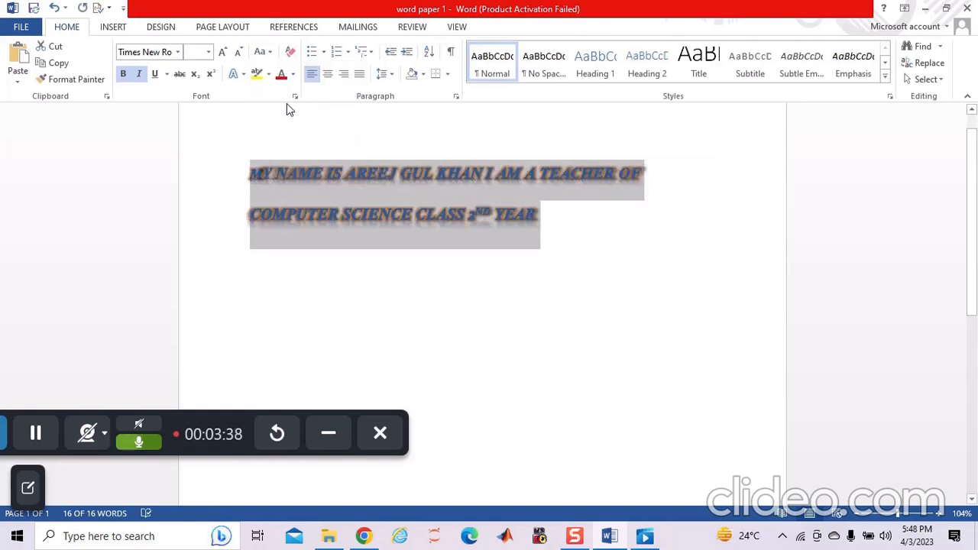
pyautogui.click(271, 56)
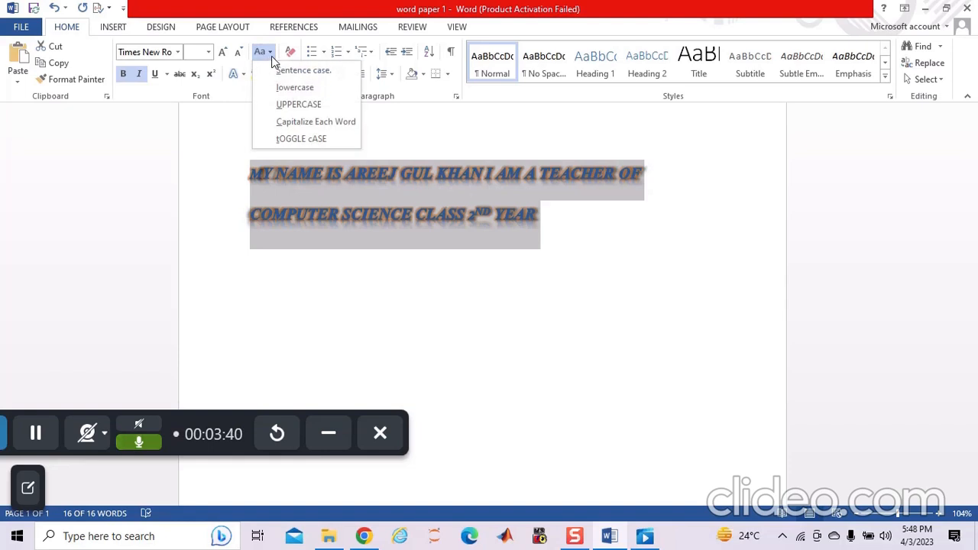
pyautogui.click(289, 138)
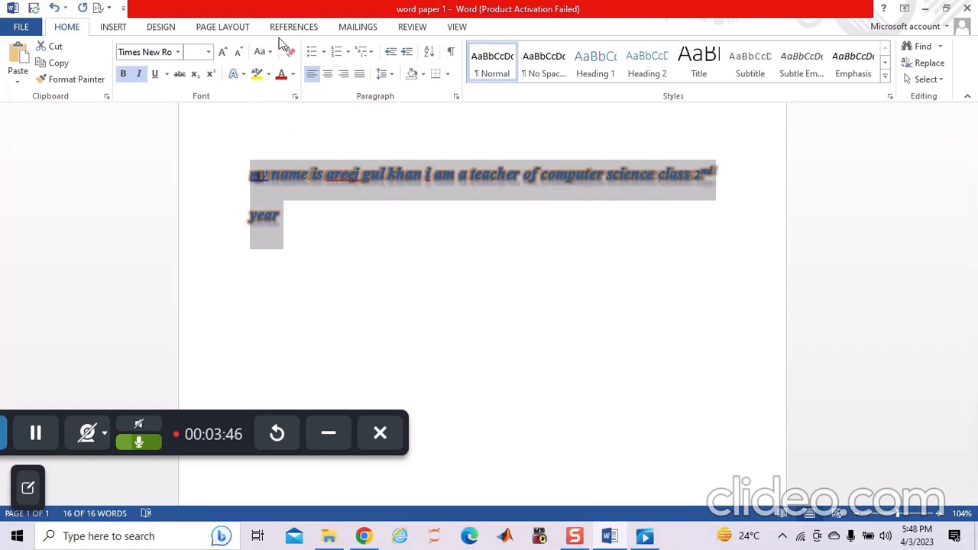
pyautogui.click(262, 51)
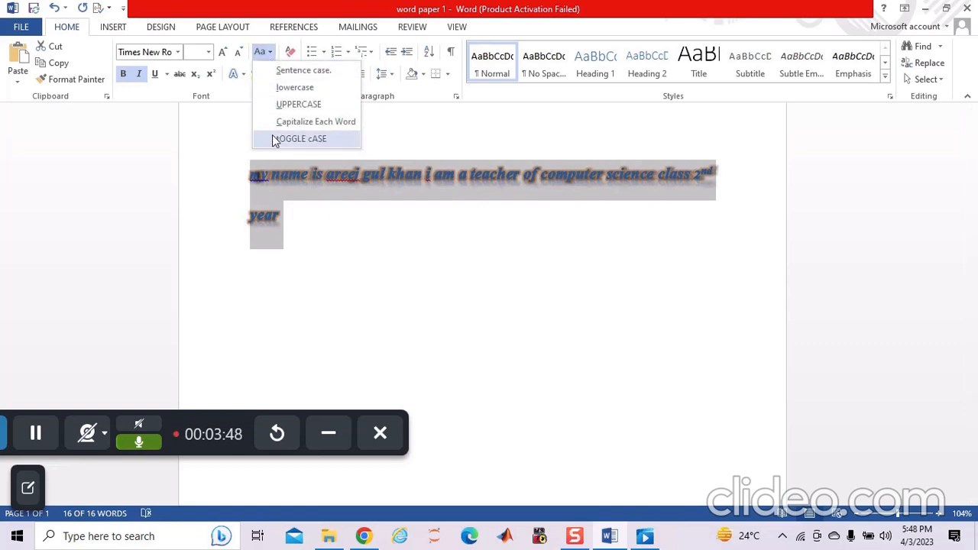
pyautogui.click(273, 139)
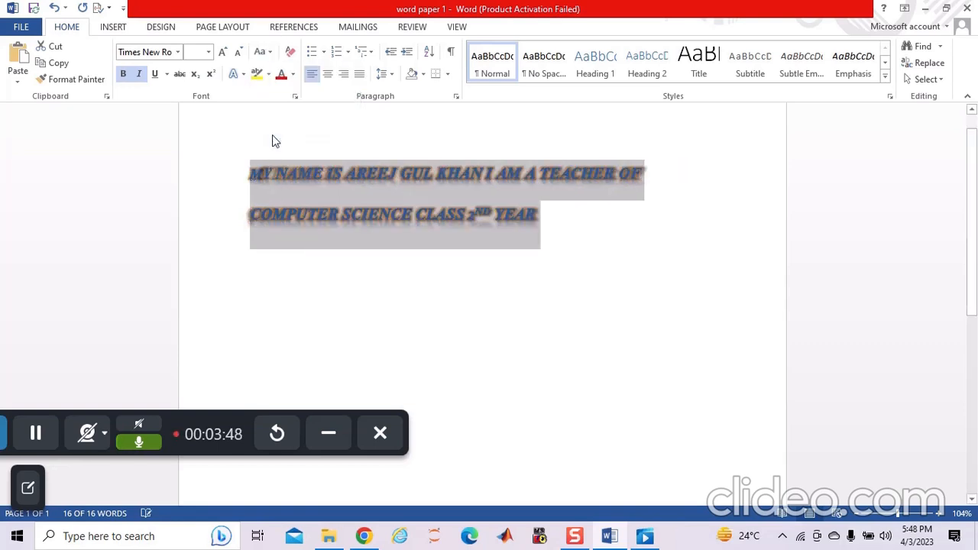
pyautogui.click(270, 52)
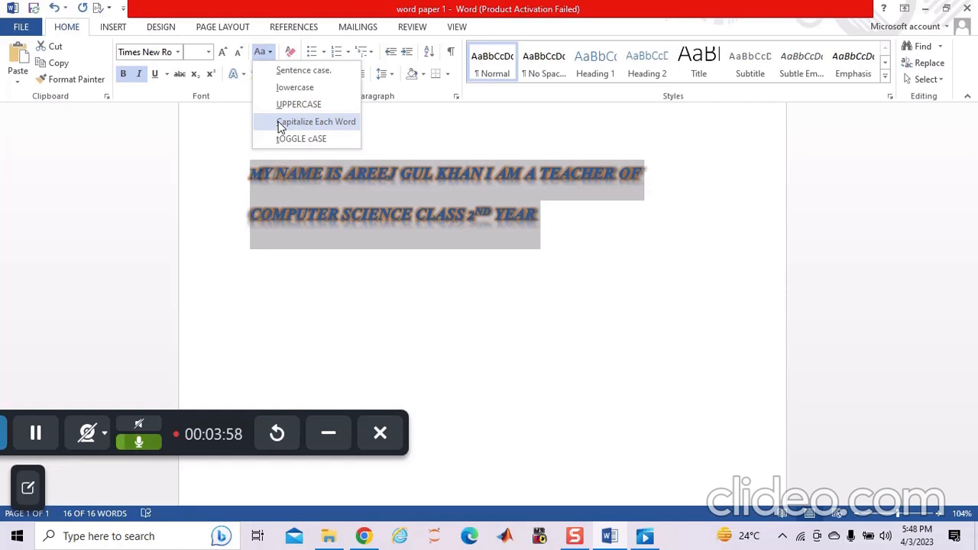
pyautogui.click(35, 433)
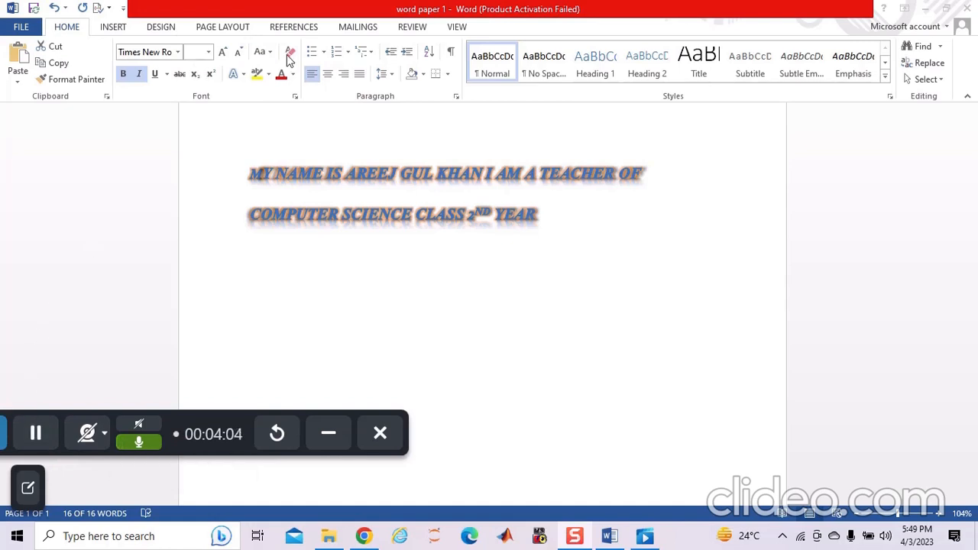
# Step: Highlight both lines of the uppercase self-introduction sentence in yellow
pyautogui.moveTo(236, 172); pyautogui.dragTo(512, 221)
pyautogui.click(268, 74)
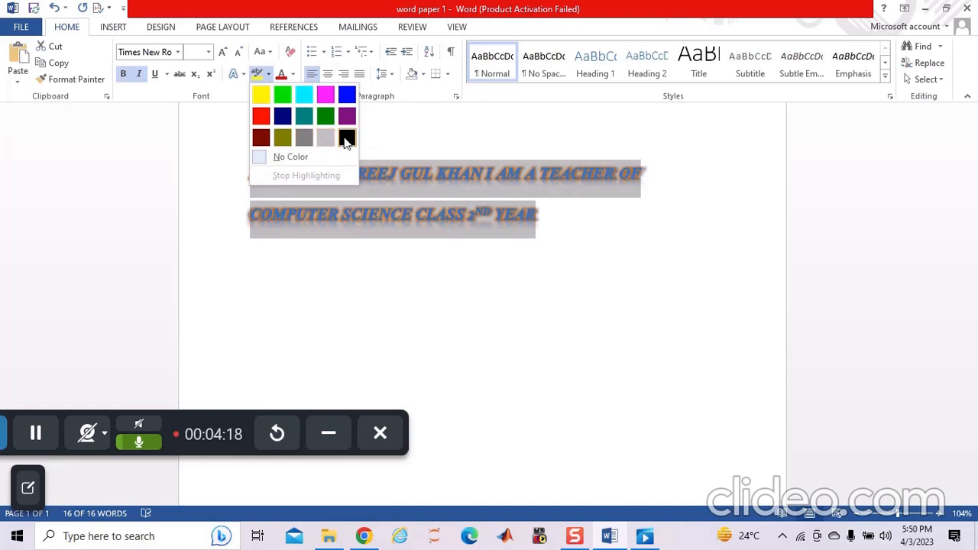
pyautogui.click(260, 96)
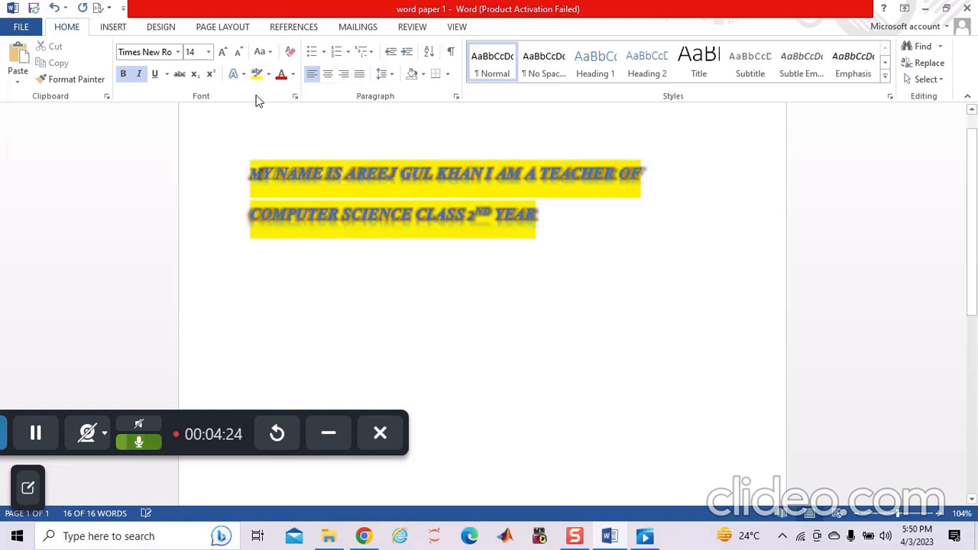
pyautogui.click(314, 152)
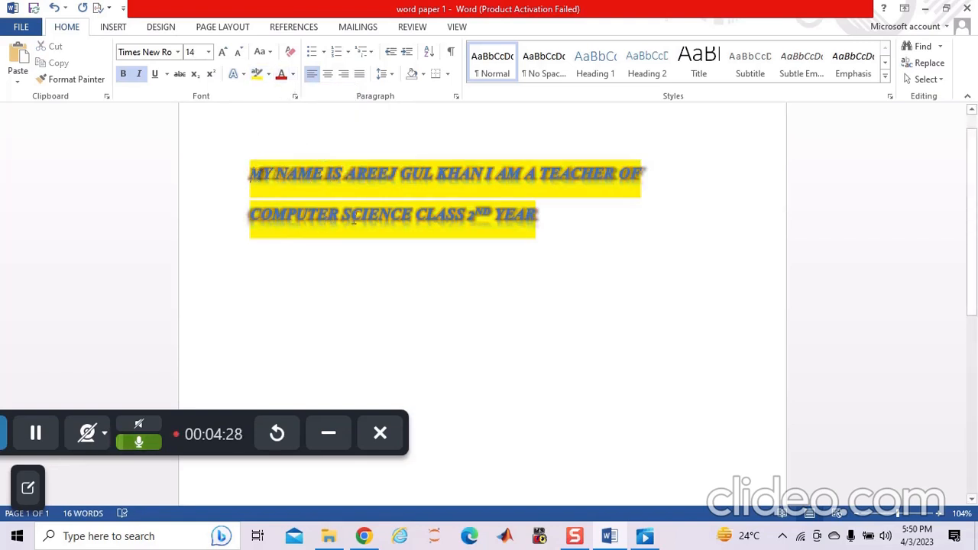
# Step: Change the sentence's font colour from light blue to dark blue, then clear formatting at the cursor
pyautogui.moveTo(558, 229); pyautogui.dragTo(226, 158)
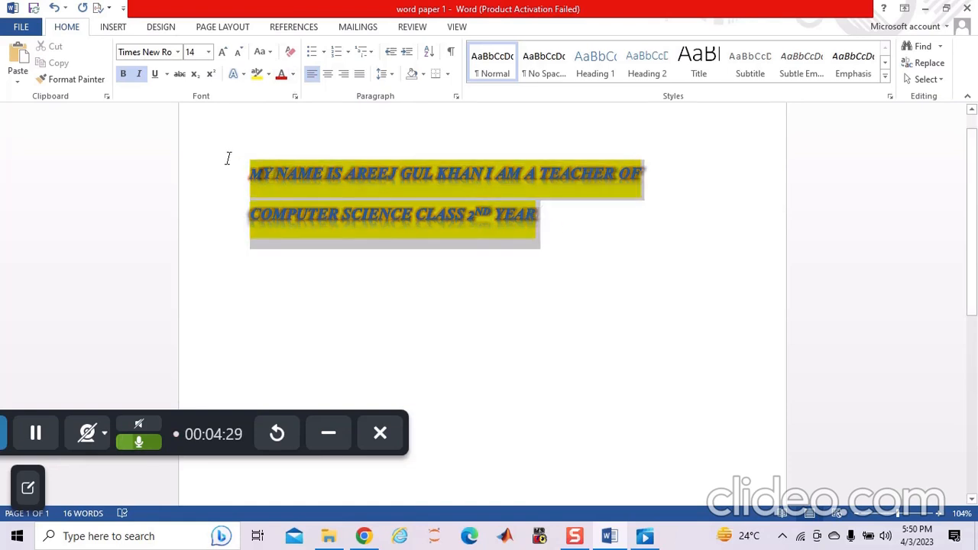
pyautogui.click(293, 74)
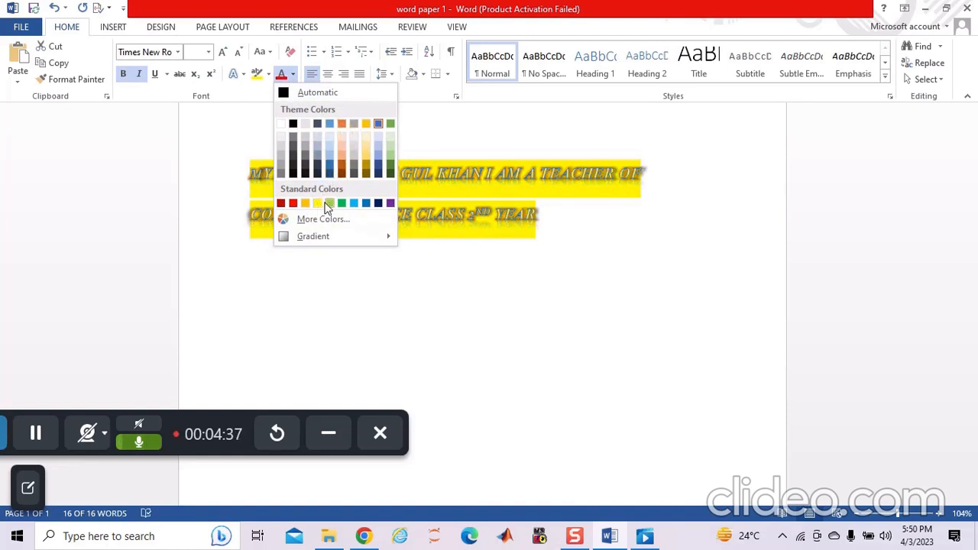
pyautogui.click(380, 205)
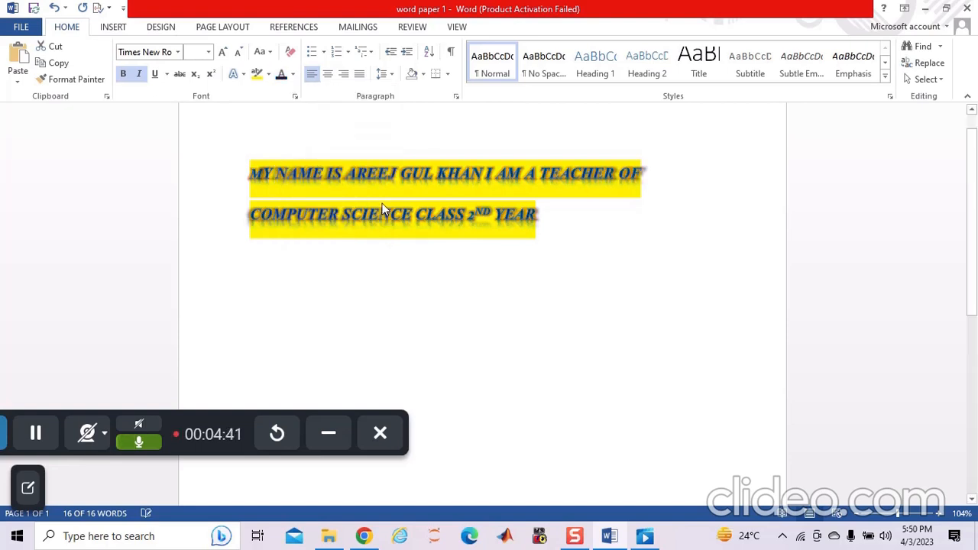
pyautogui.click(517, 258)
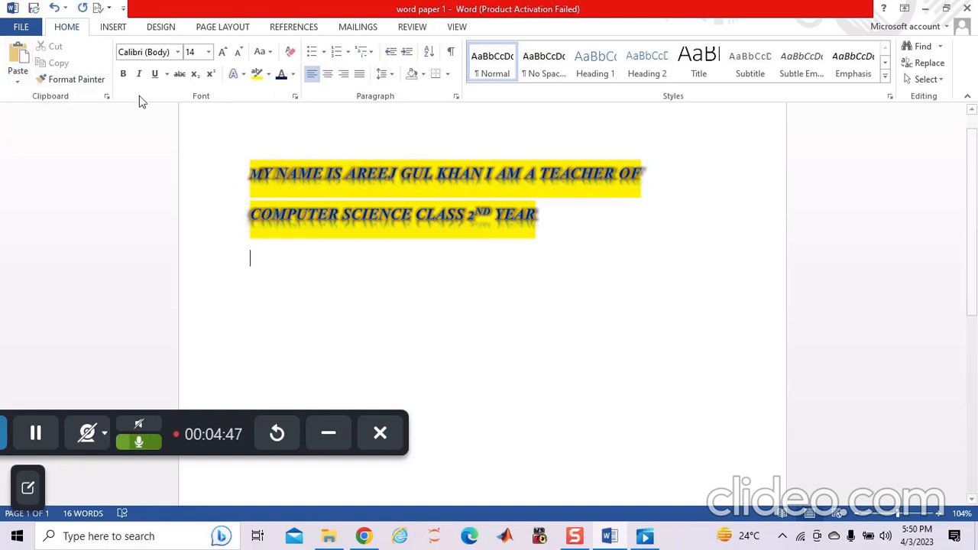
pyautogui.click(290, 52)
pyautogui.moveTo(262, 174); pyautogui.dragTo(374, 191)
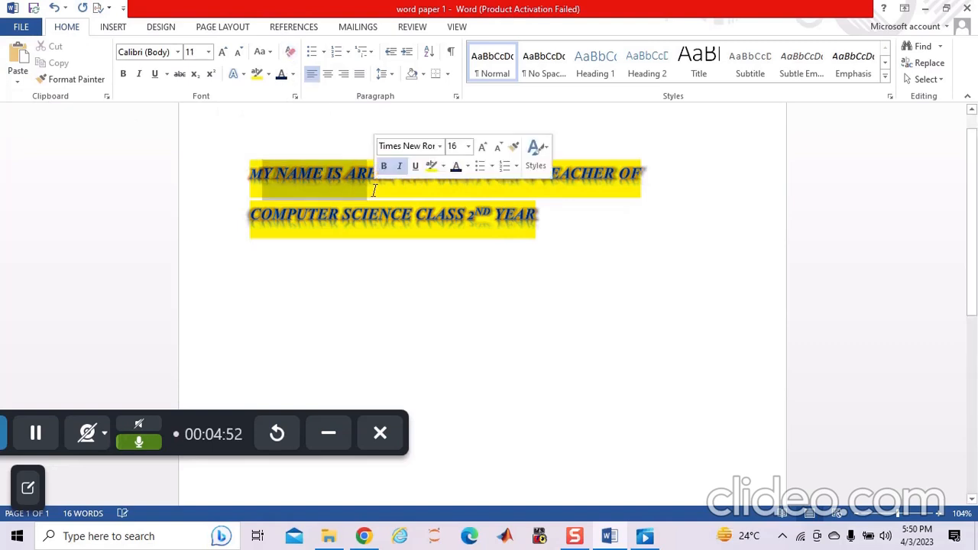
pyautogui.click(290, 53)
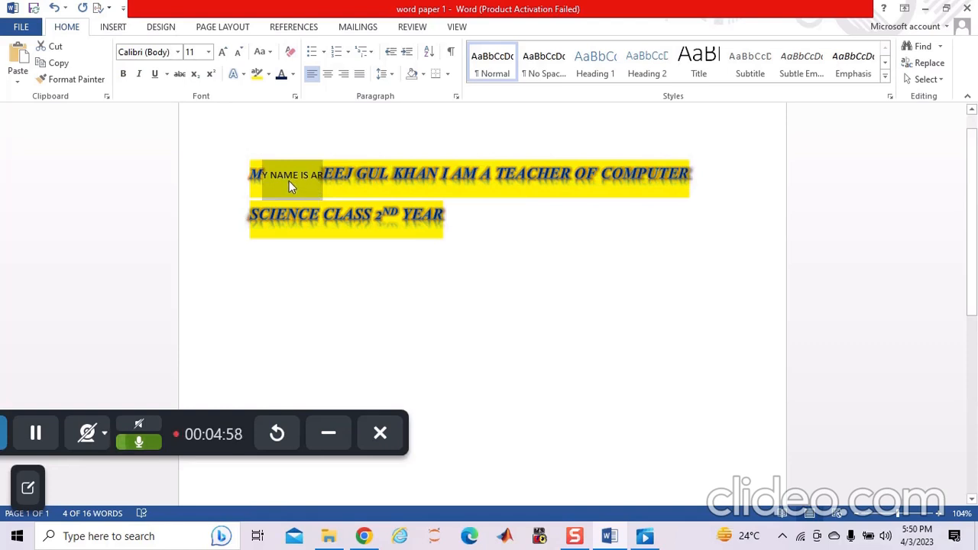
pyautogui.hotkey('ctrl', 'z')
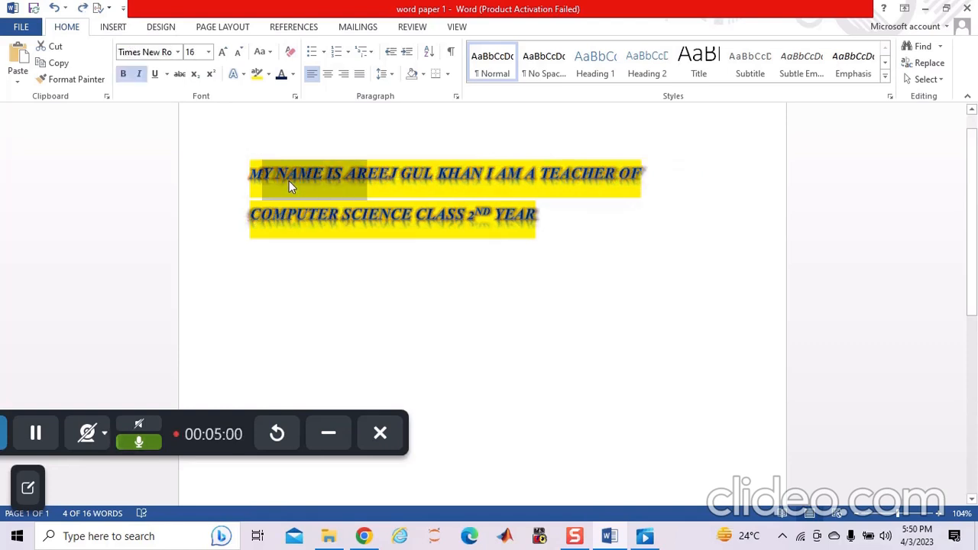
pyautogui.click(377, 307)
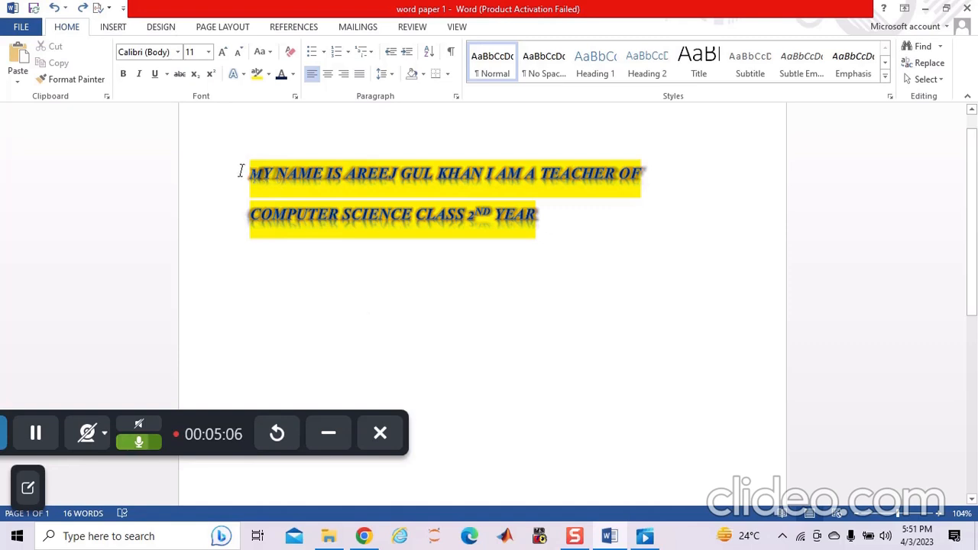
# Step: Define a custom bullet with an underlined bullet font and apply it to the sentence
pyautogui.moveTo(240, 171); pyautogui.dragTo(557, 262)
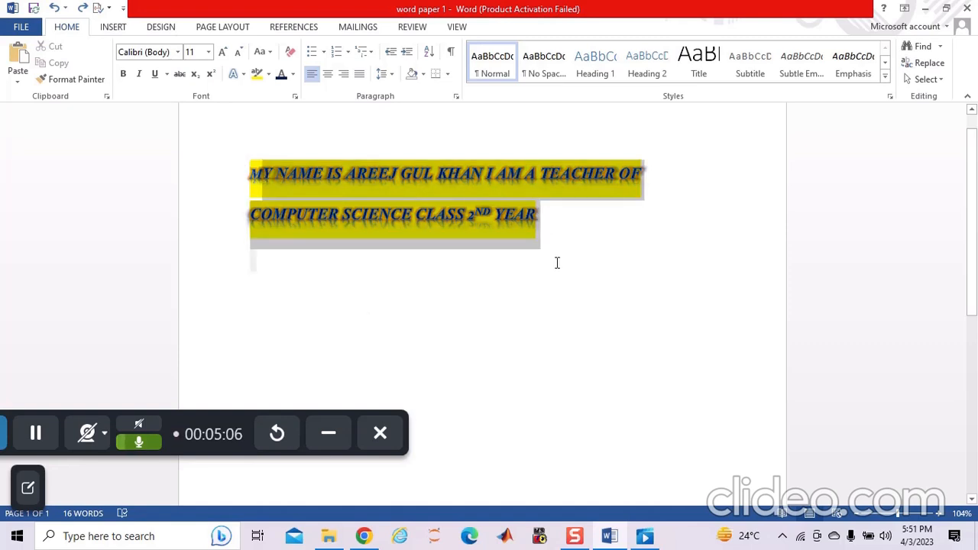
pyautogui.click(324, 52)
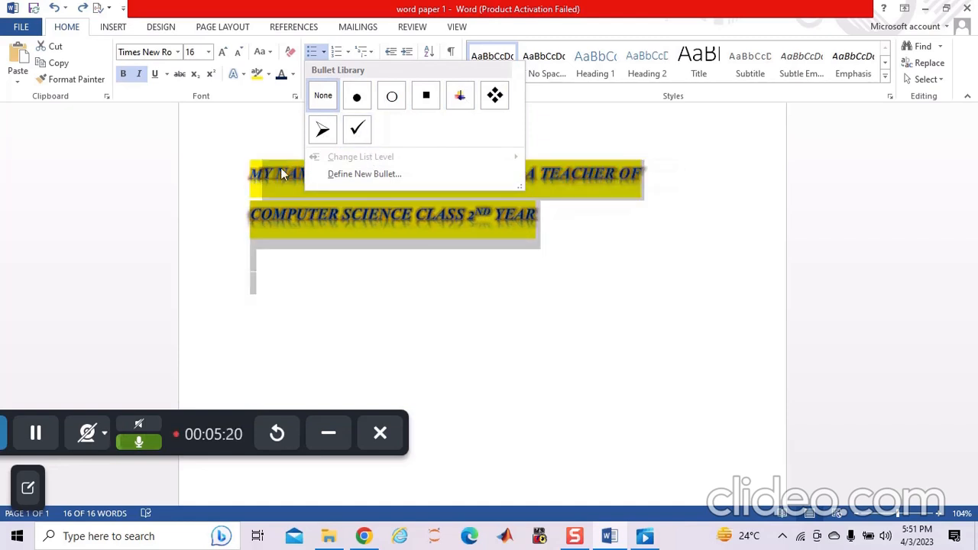
pyautogui.click(364, 175)
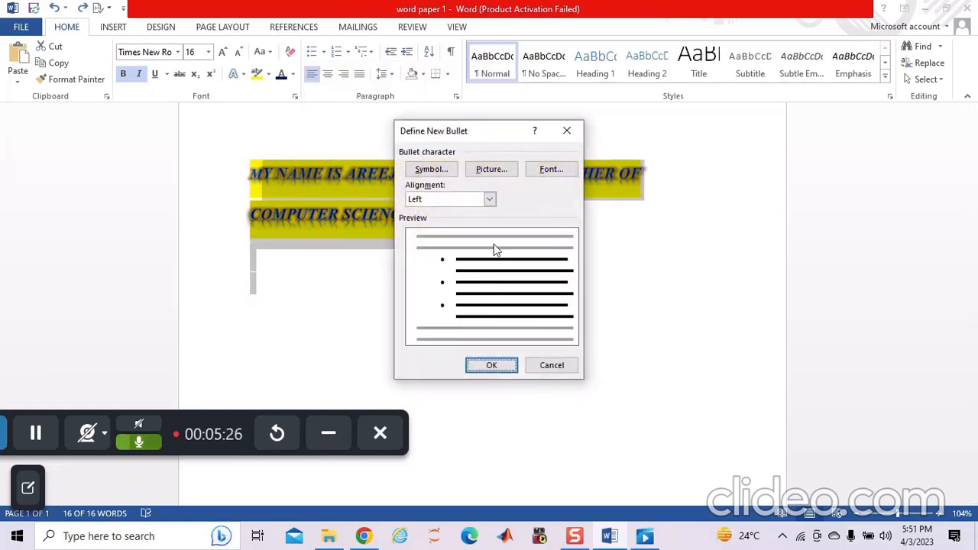
pyautogui.click(492, 174)
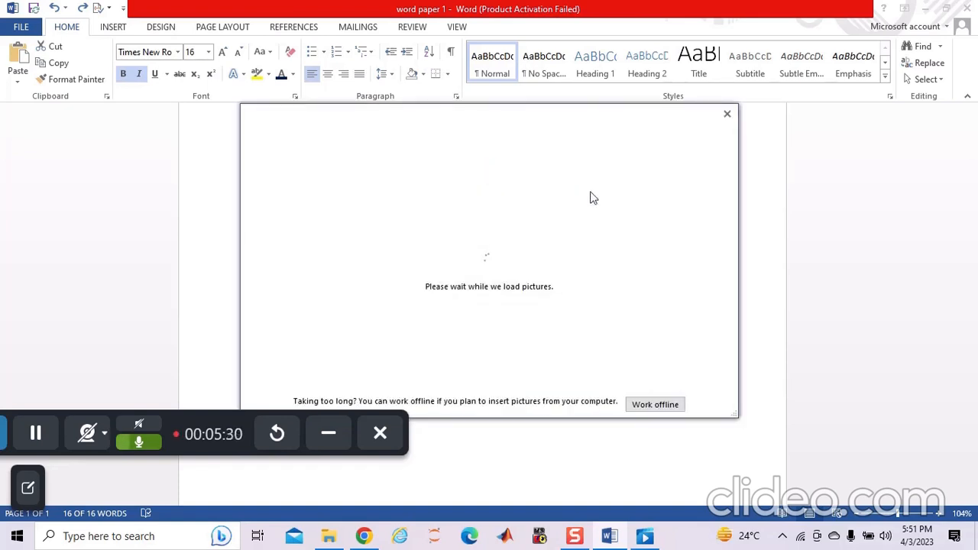
pyautogui.click(726, 114)
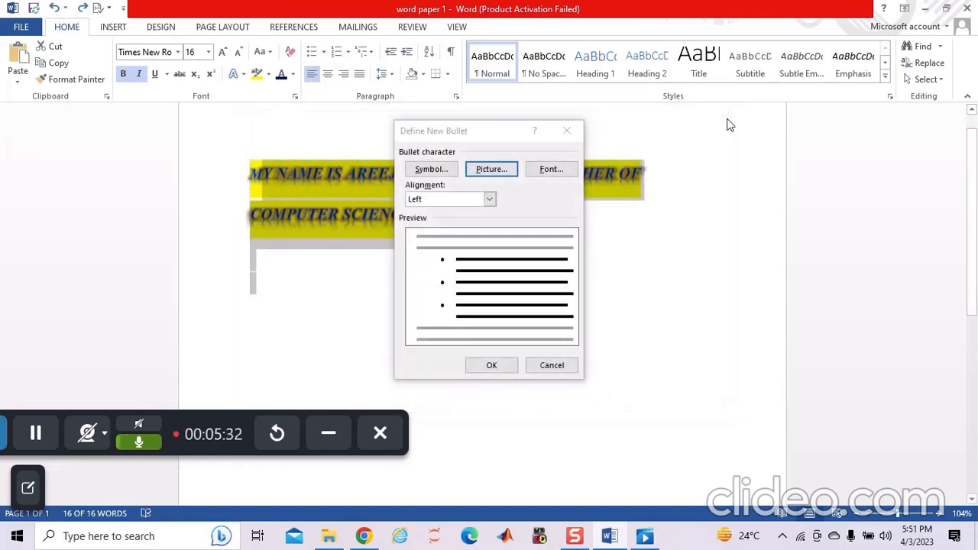
pyautogui.click(568, 171)
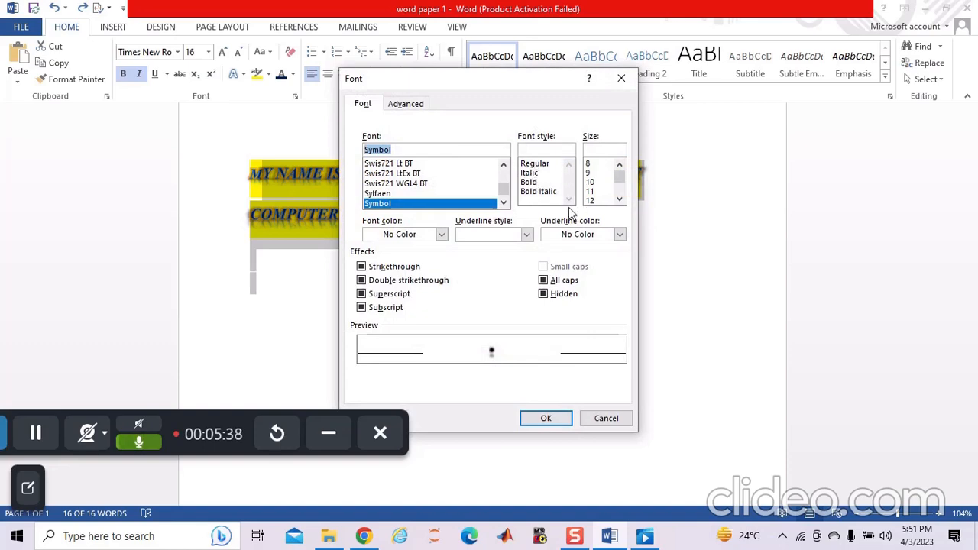
pyautogui.click(477, 239)
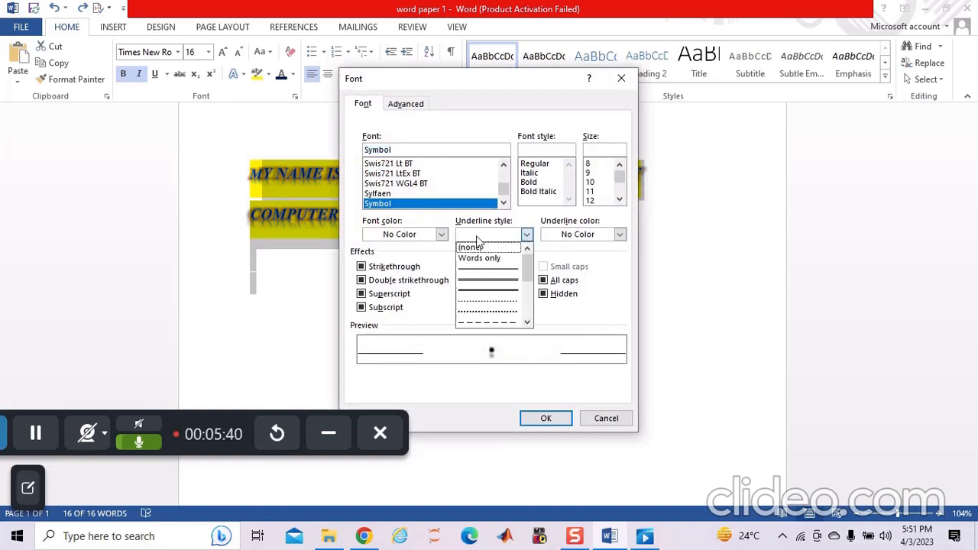
pyautogui.click(500, 285)
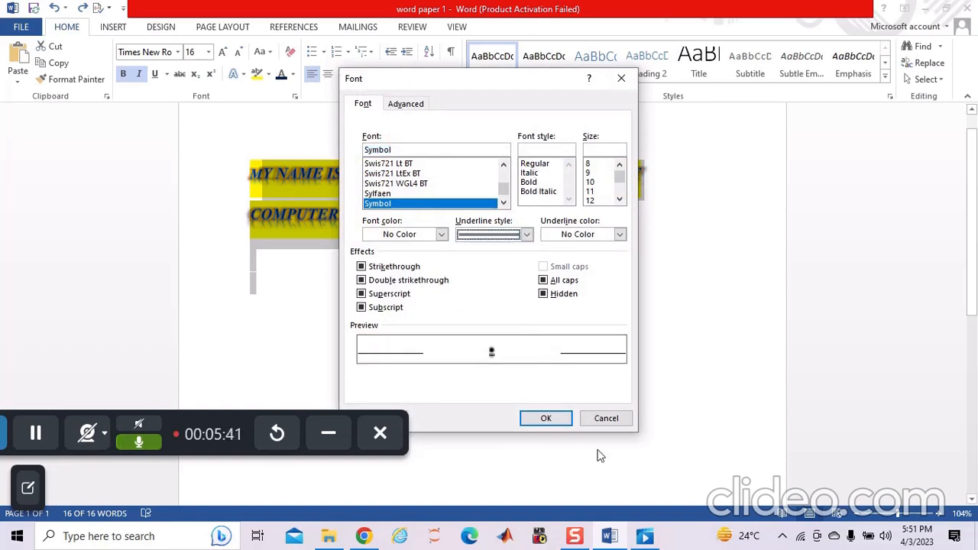
pyautogui.click(557, 419)
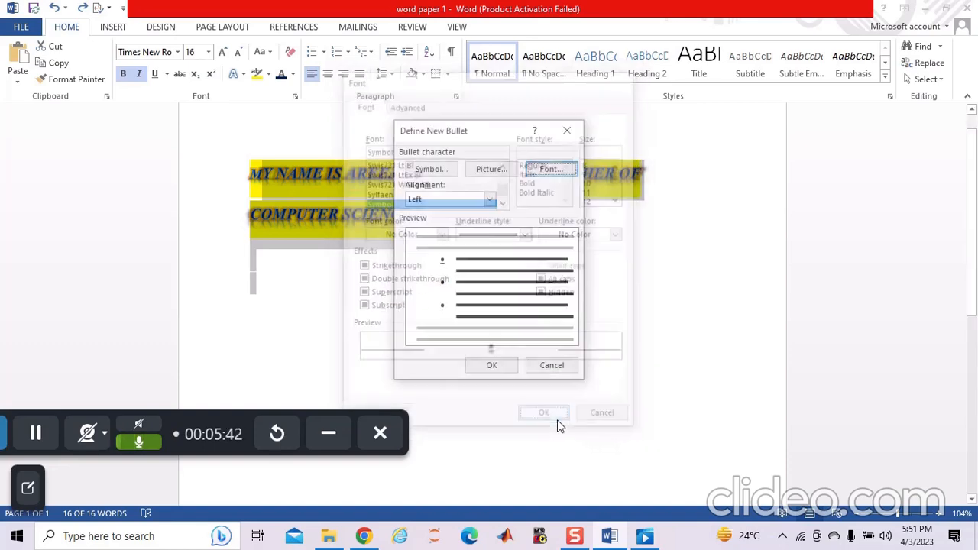
pyautogui.click(492, 365)
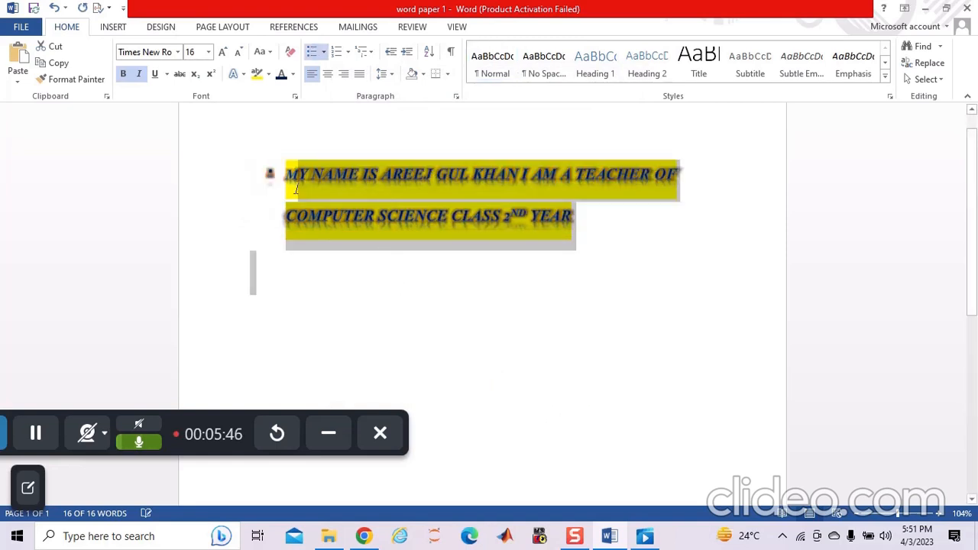
pyautogui.click(273, 175)
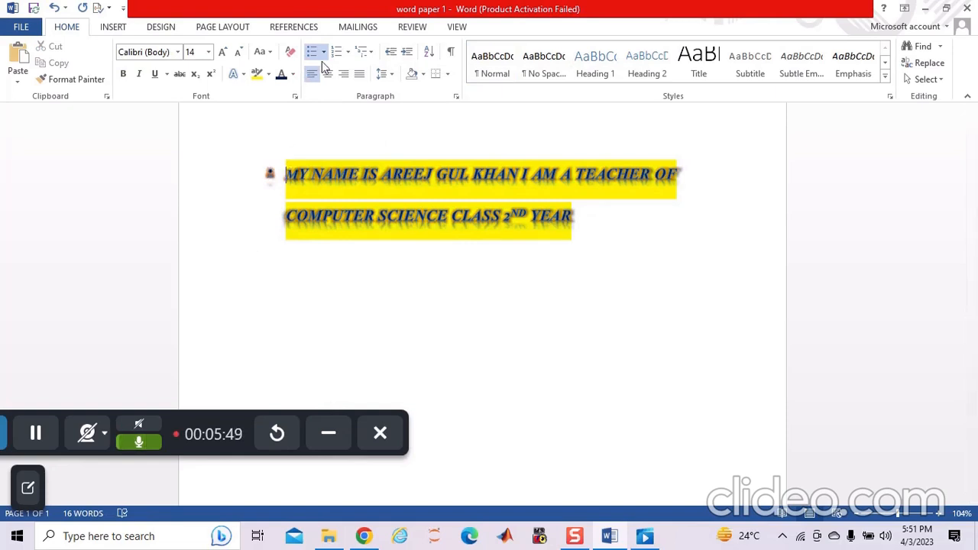
# Step: Number the bulleted paragraph in i. ii. iii. style
pyautogui.moveTo(601, 229); pyautogui.dragTo(290, 174)
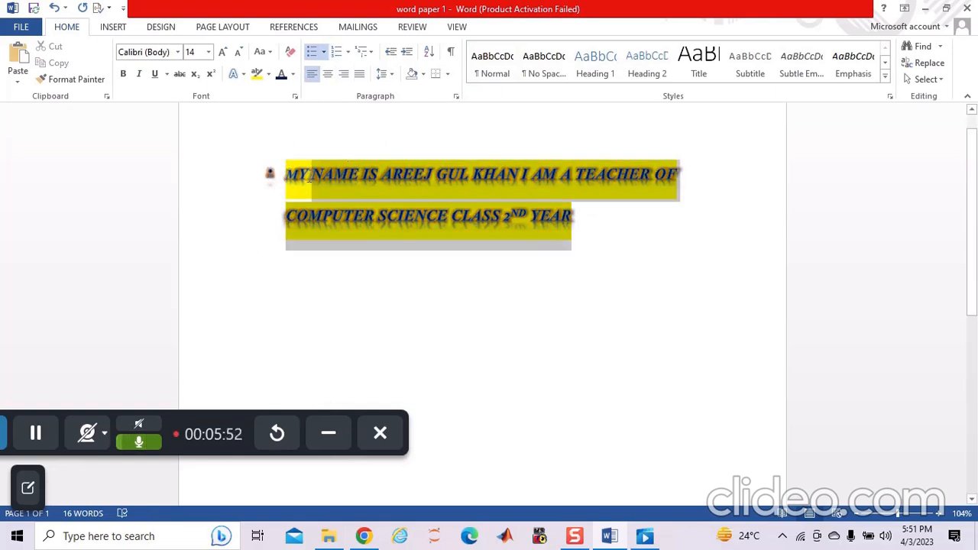
pyautogui.click(349, 52)
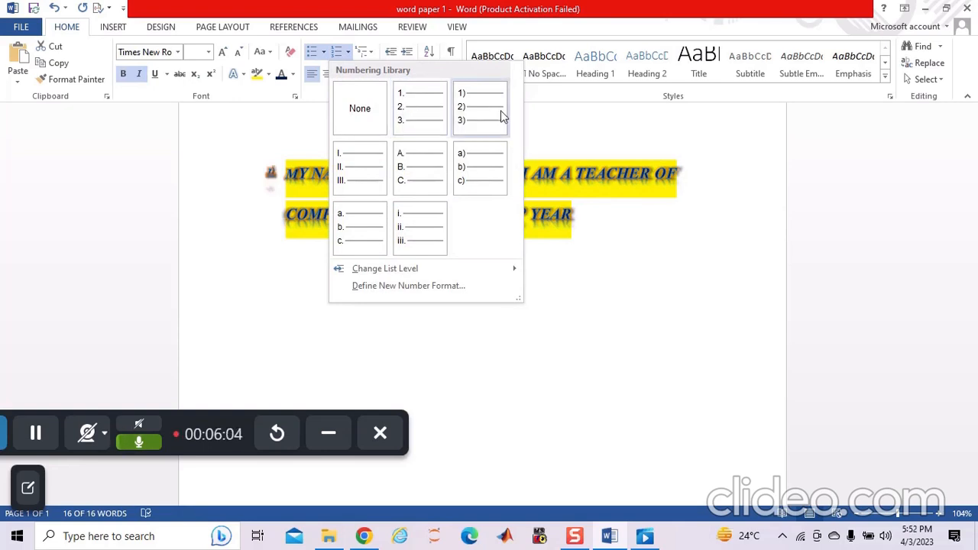
pyautogui.click(422, 229)
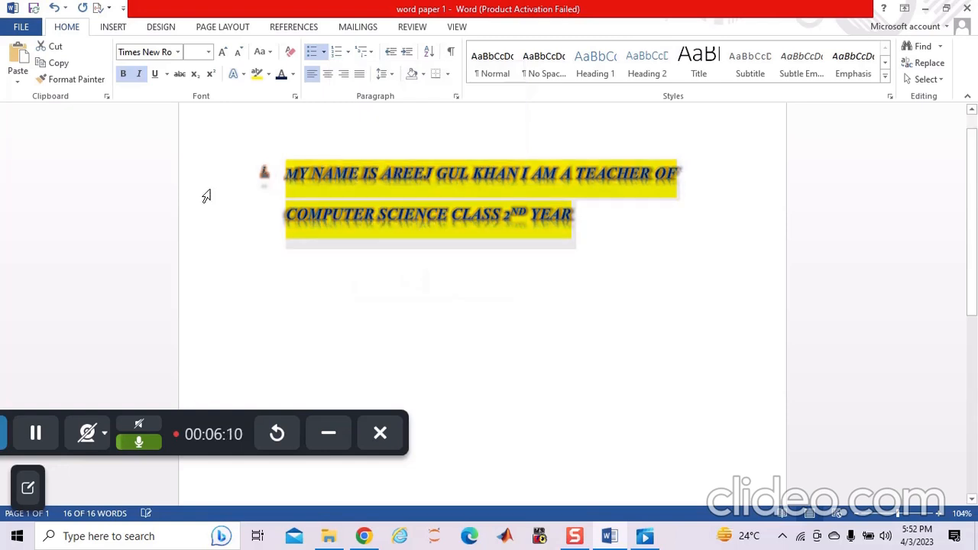
# Step: Leave the multilevel list choices unchanged, reselect both lines and remove the list number
pyautogui.scroll(4, 206, 196)
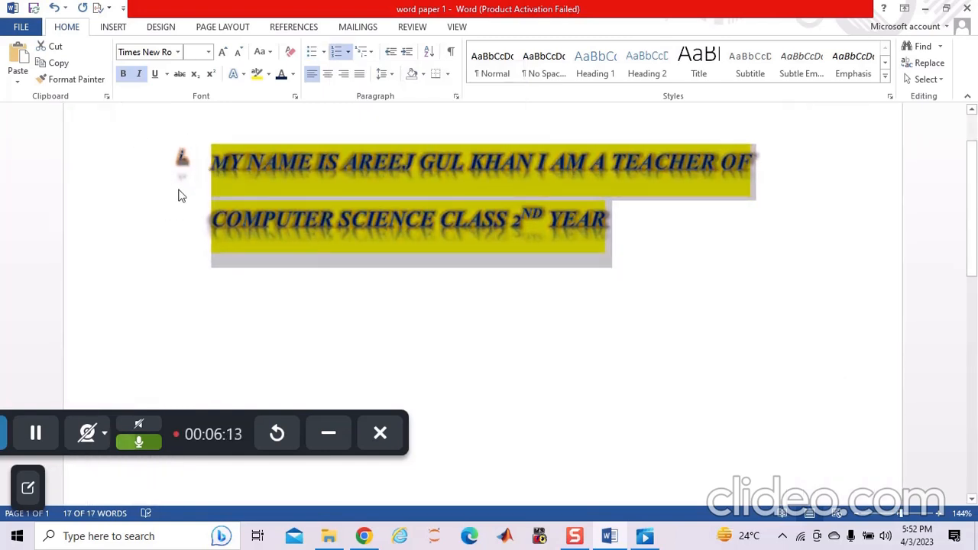
pyautogui.click(371, 52)
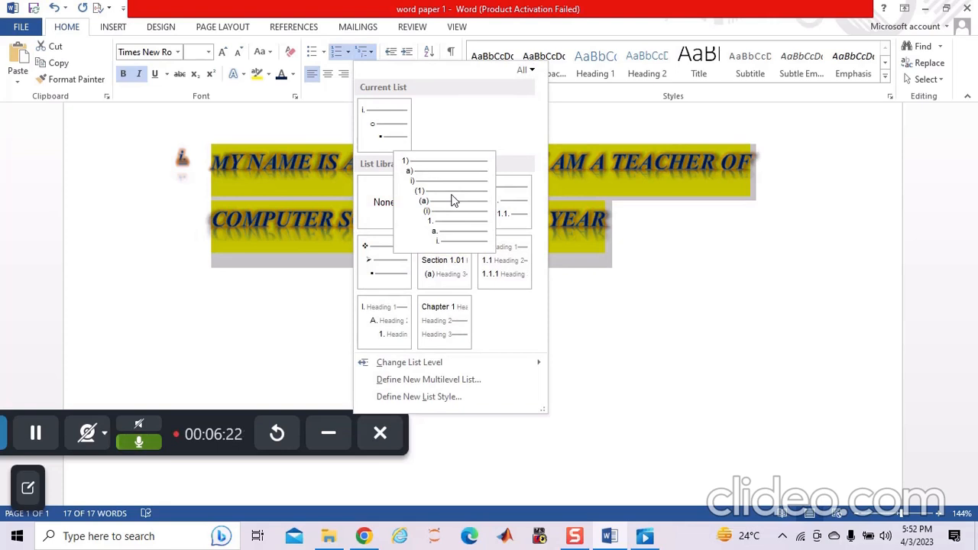
pyautogui.click(316, 125)
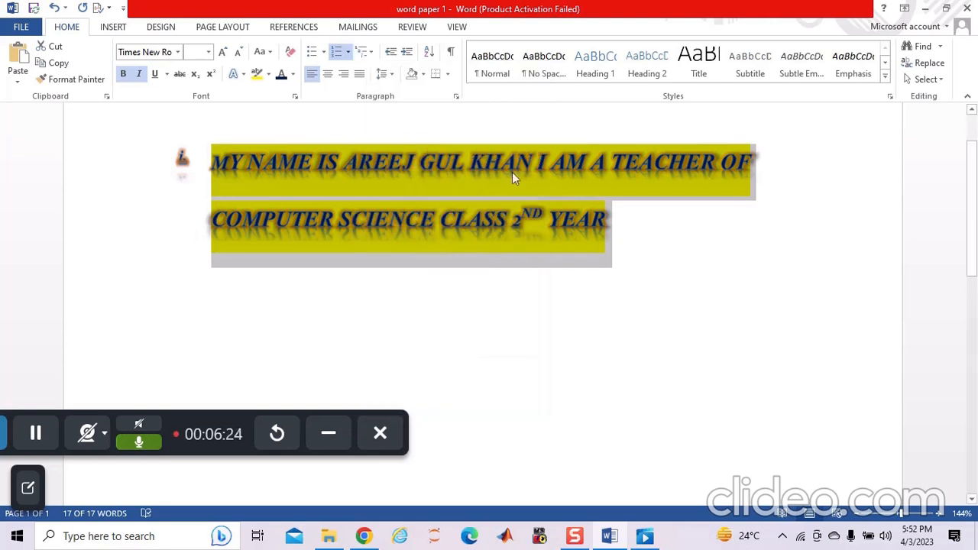
pyautogui.moveTo(640, 242); pyautogui.dragTo(130, 164)
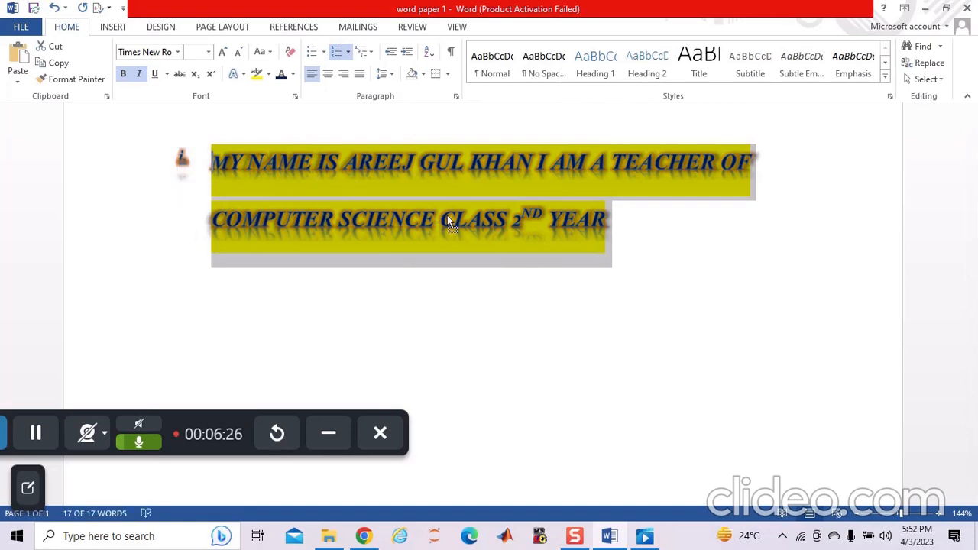
pyautogui.moveTo(642, 261); pyautogui.dragTo(97, 159)
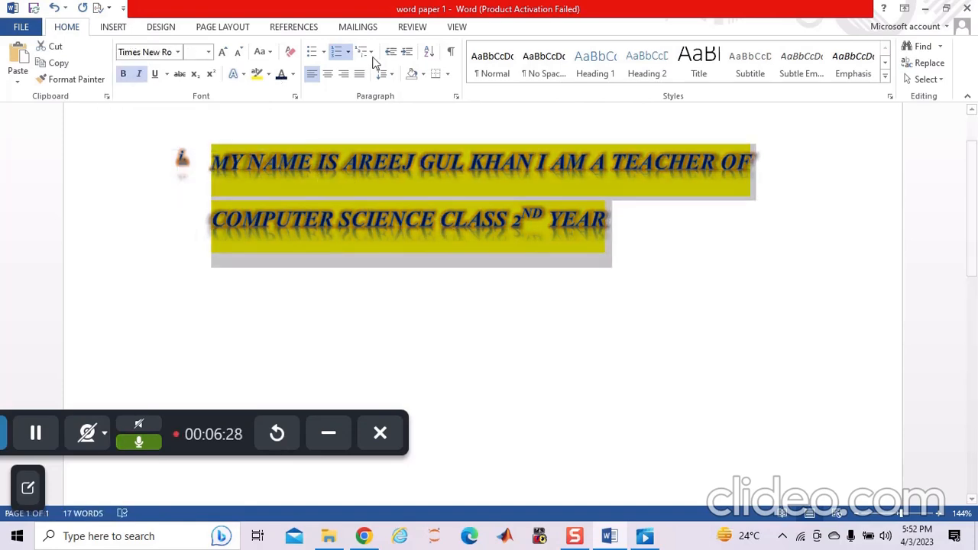
pyautogui.click(341, 60)
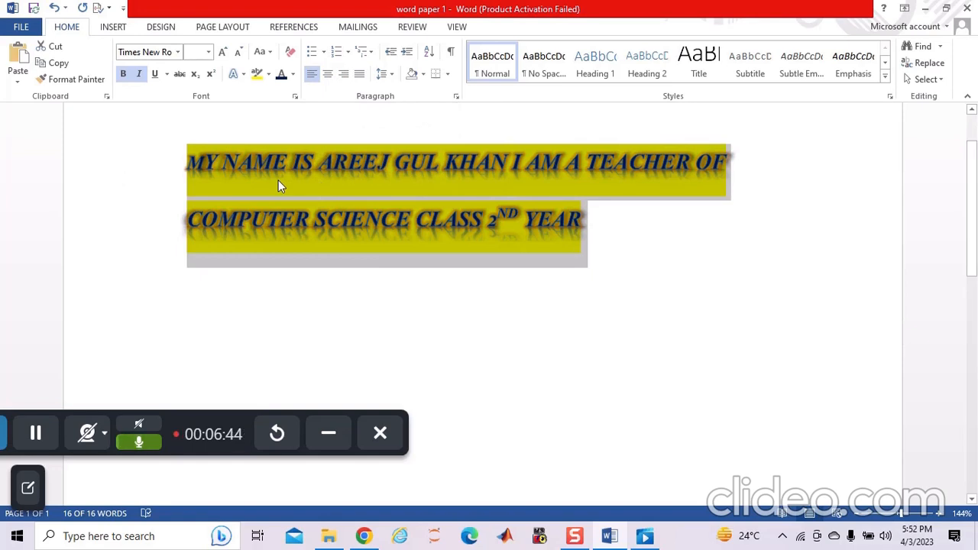
# Step: Try centre and right alignment, then justify the sentence across the full width
pyautogui.click(327, 75)
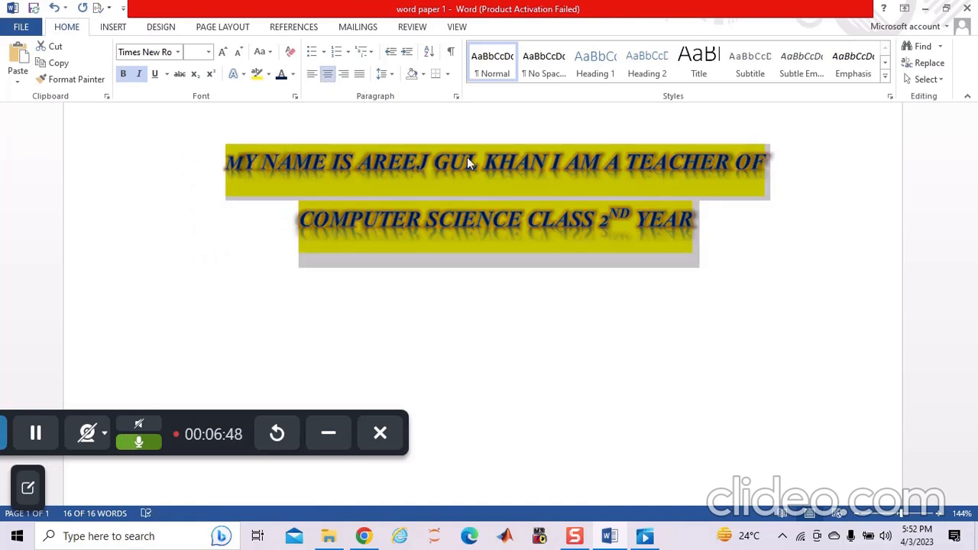
pyautogui.click(344, 75)
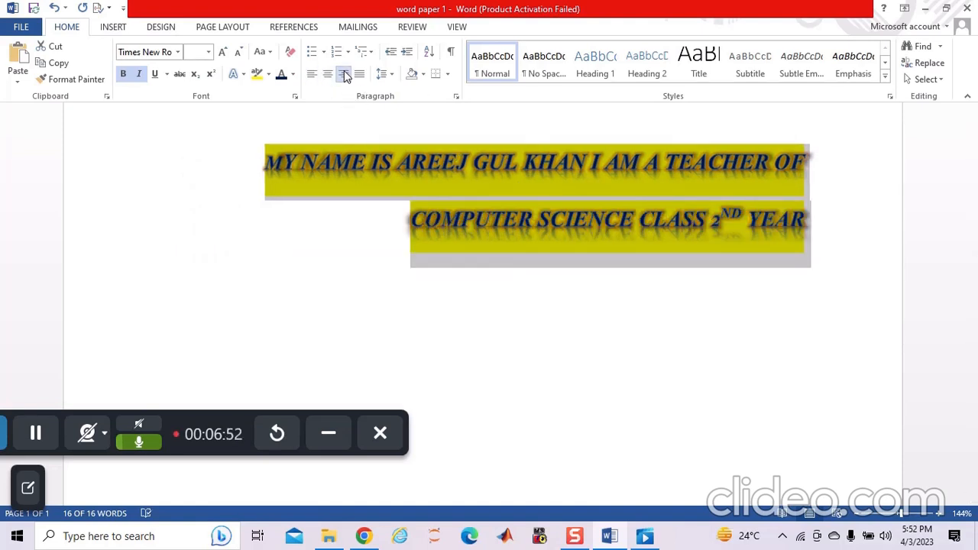
pyautogui.click(358, 74)
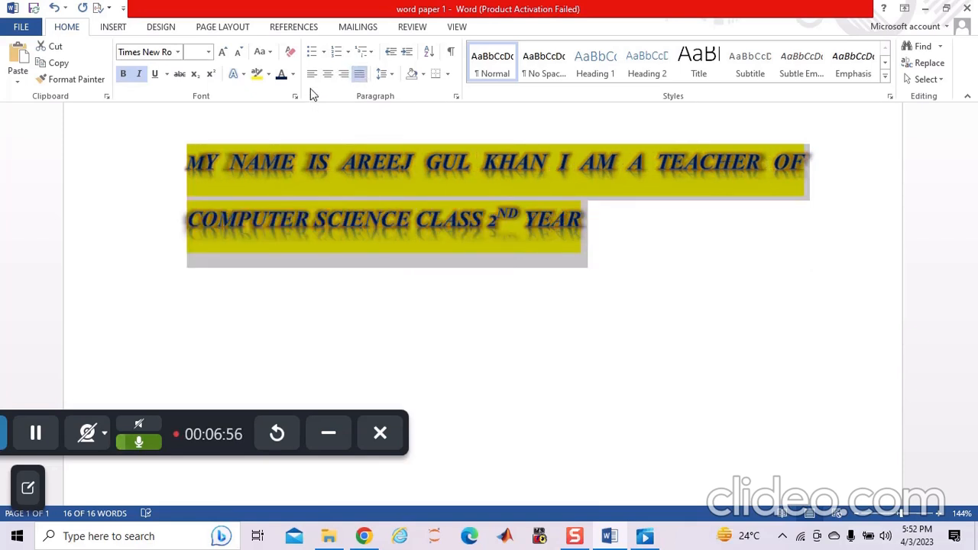
pyautogui.click(391, 75)
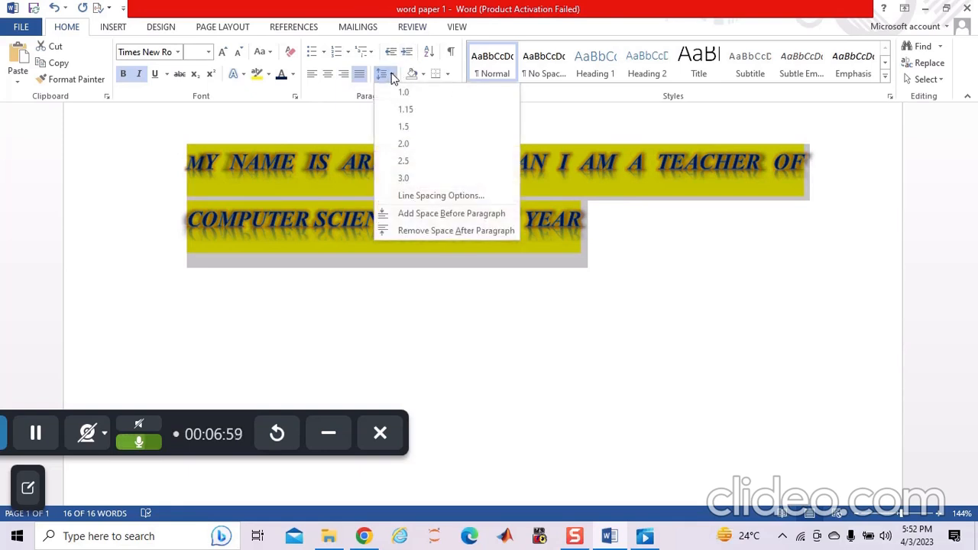
pyautogui.click(47, 437)
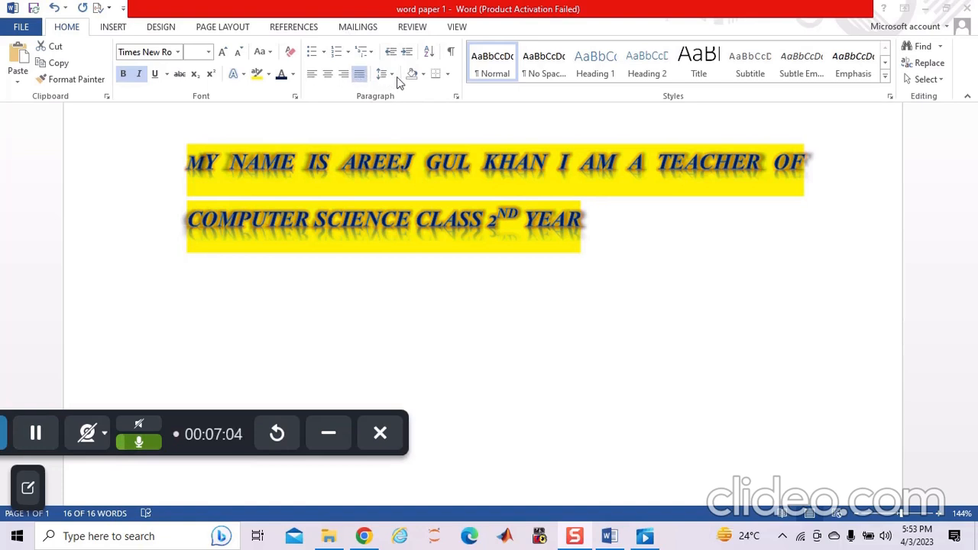
pyautogui.moveTo(184, 144); pyautogui.dragTo(481, 237)
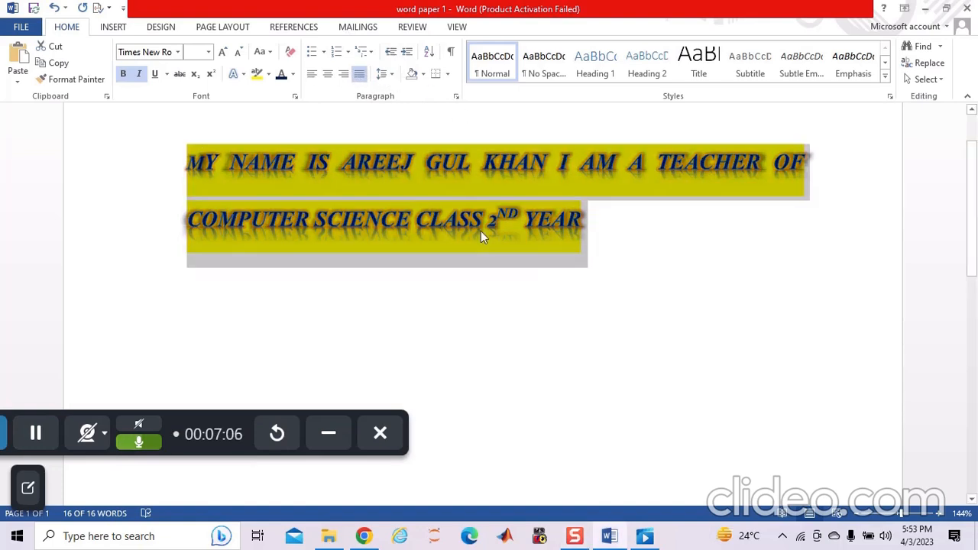
pyautogui.click(392, 76)
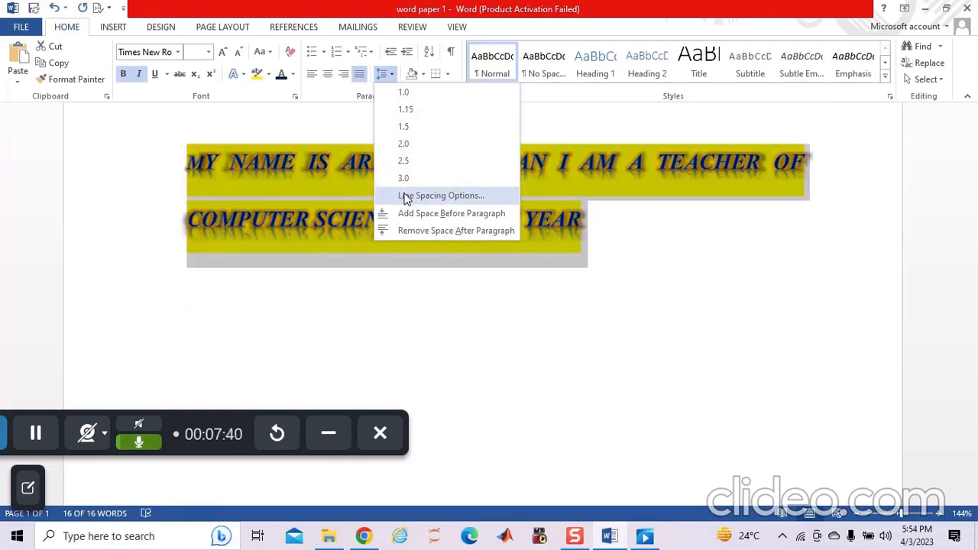
# Step: Keep the paragraph settings as they are and remove the space after the sentence
pyautogui.click(405, 195)
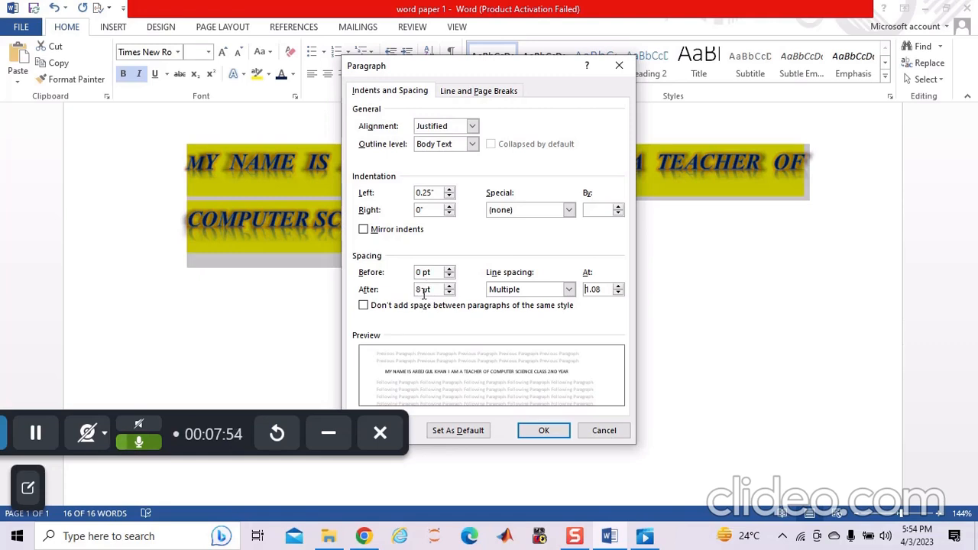
pyautogui.click(538, 430)
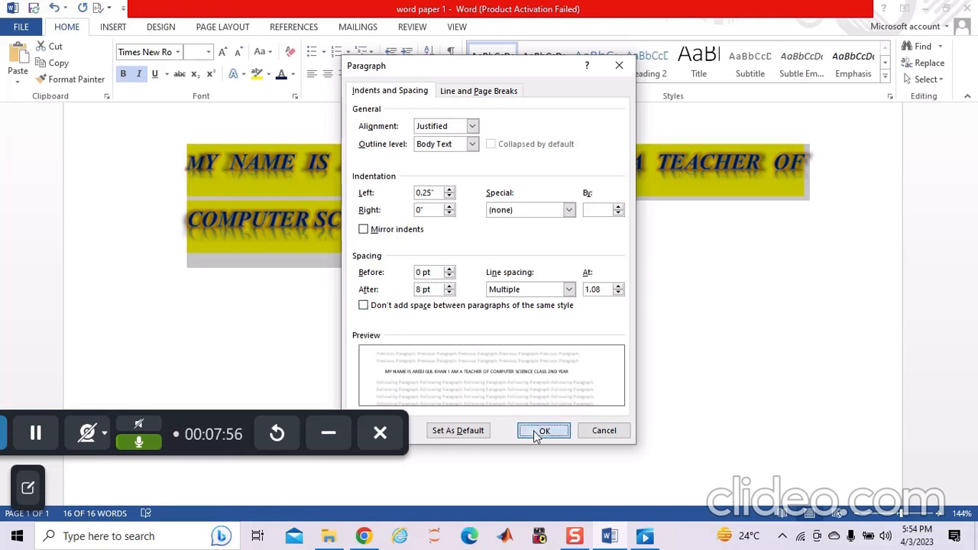
pyautogui.click(387, 74)
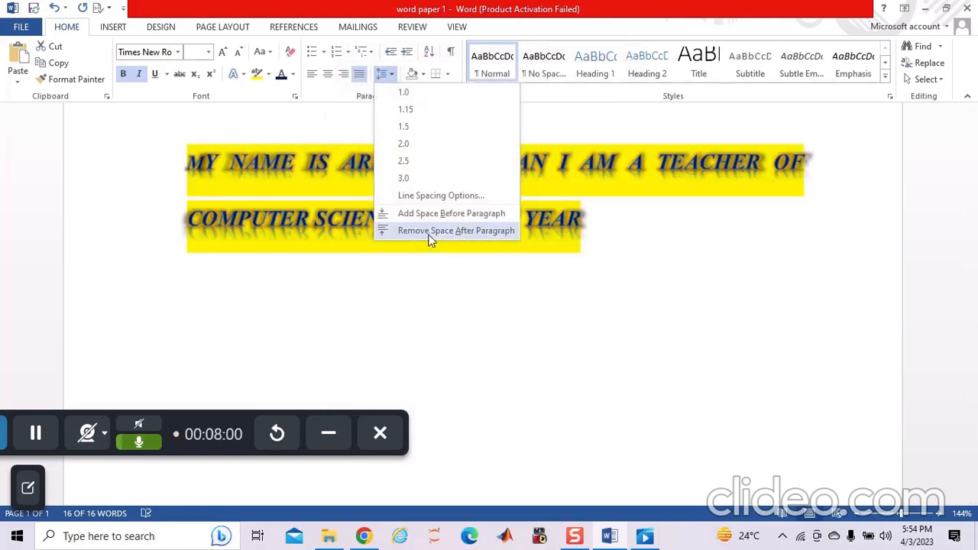
pyautogui.click(429, 234)
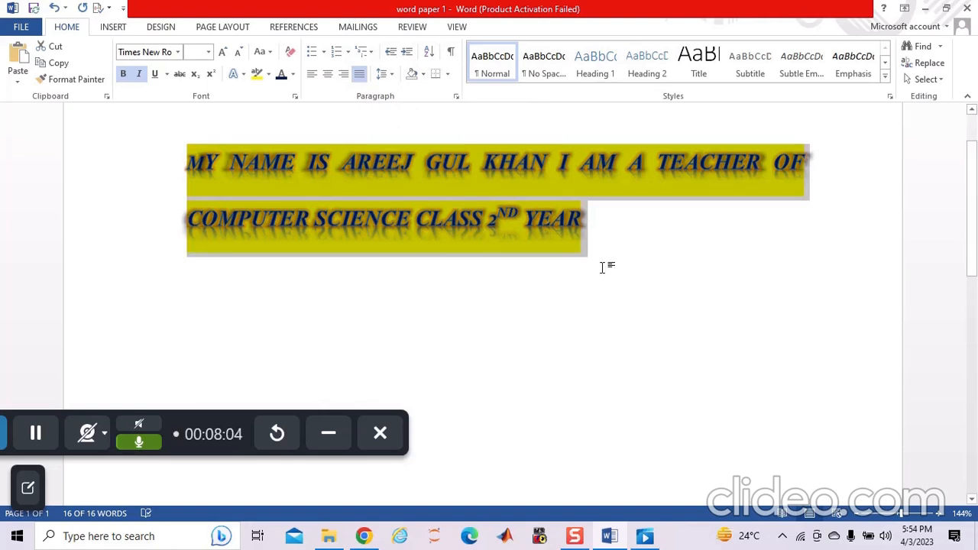
# Step: Decrease then increase the indent so the sentence sits one step further in
pyautogui.click(391, 53)
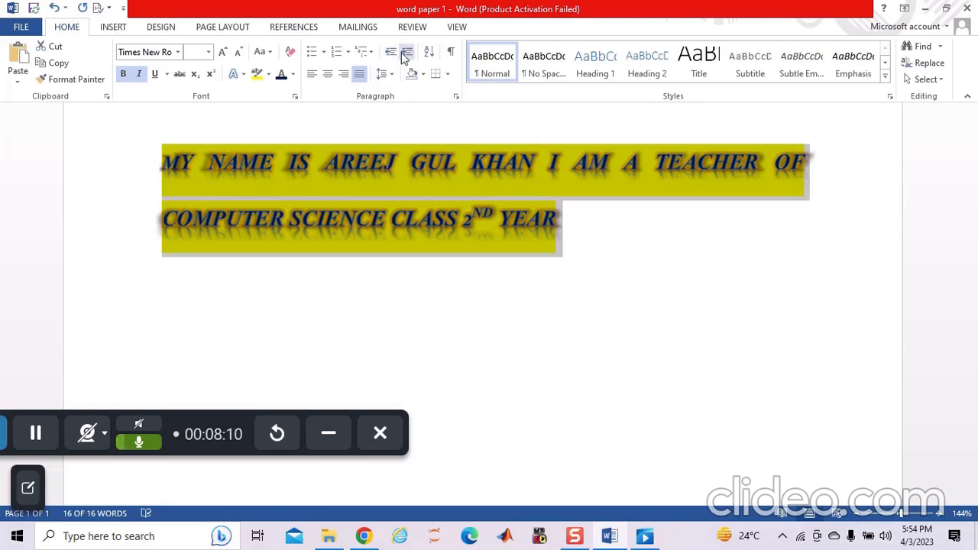
pyautogui.click(405, 55)
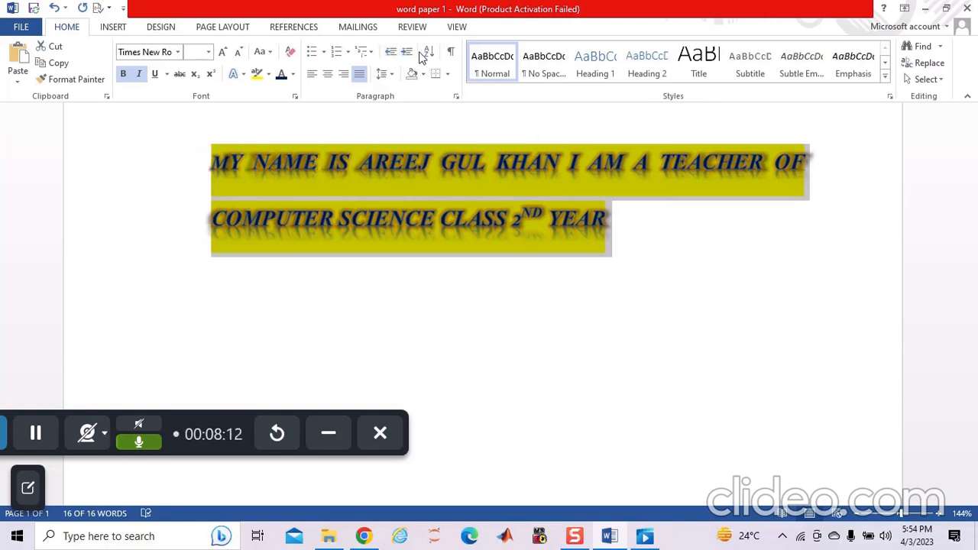
pyautogui.click(429, 53)
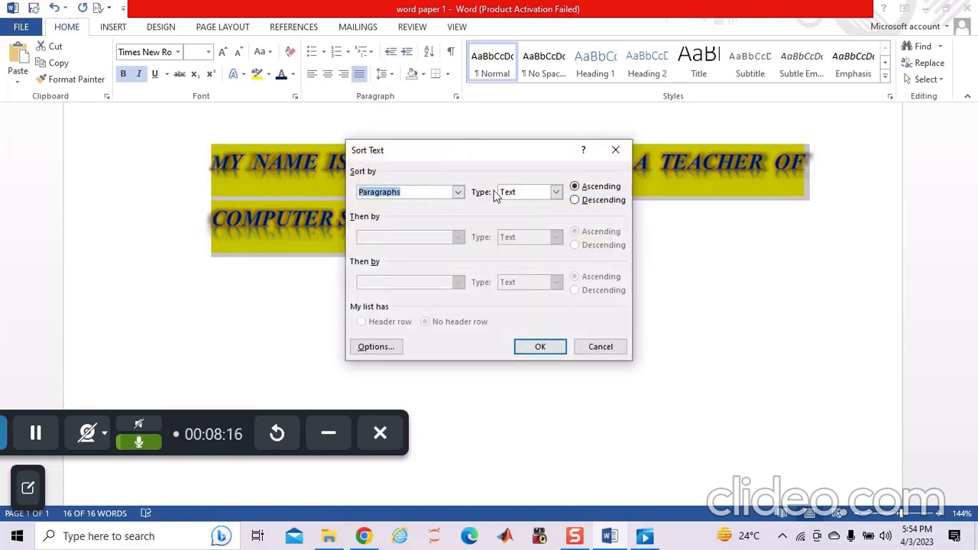
# Step: Sort the selected sentence in descending order
pyautogui.click(544, 192)
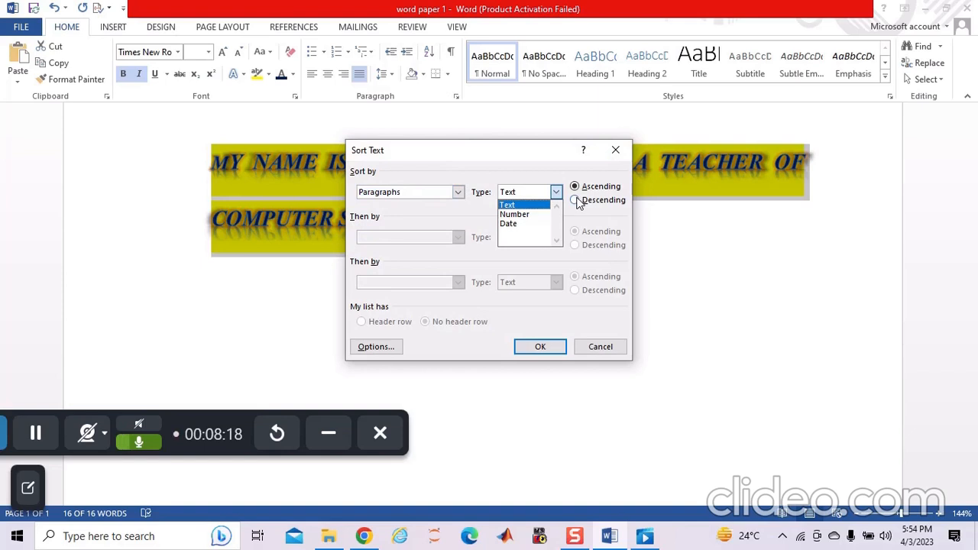
pyautogui.click(576, 200)
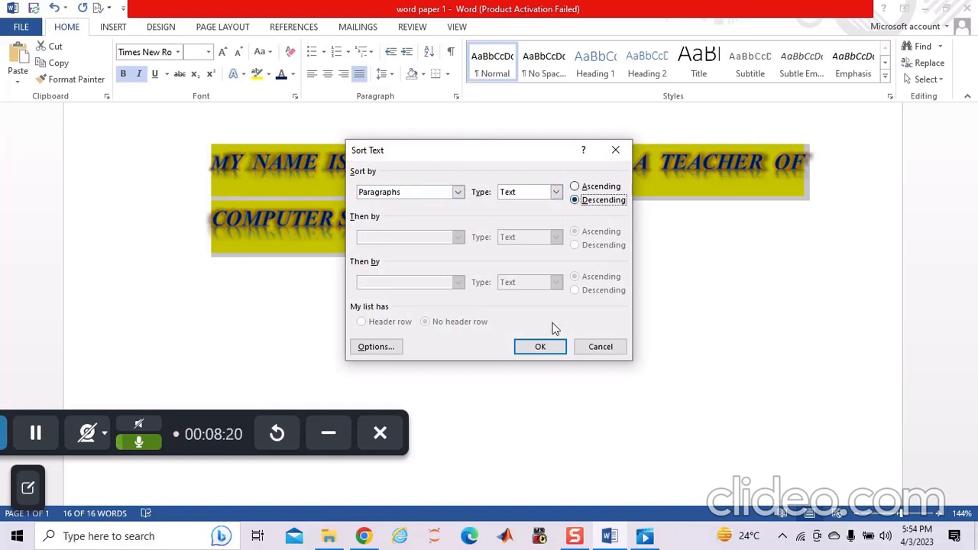
pyautogui.click(539, 346)
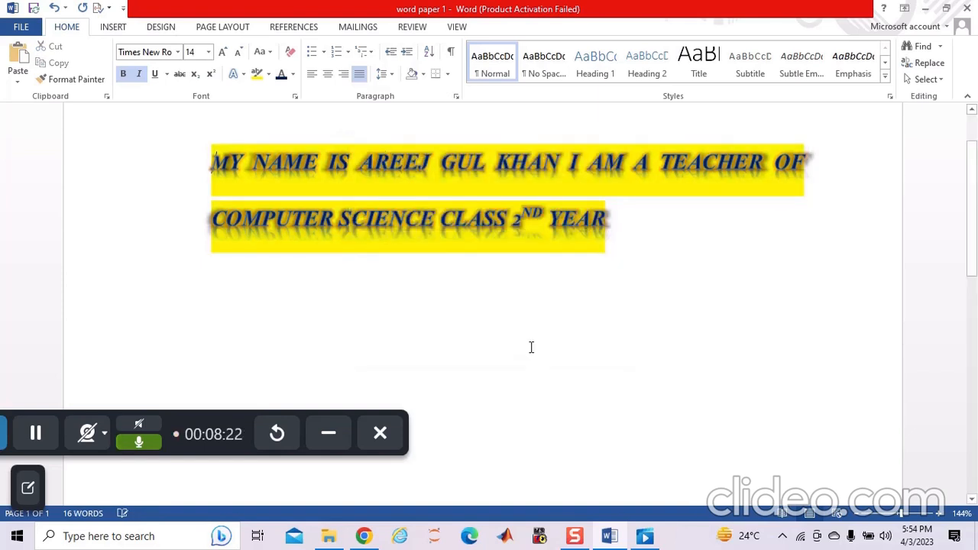
# Step: Reselect the sentence and sort it descending by Headings instead of Paragraphs
pyautogui.moveTo(608, 229); pyautogui.dragTo(140, 145)
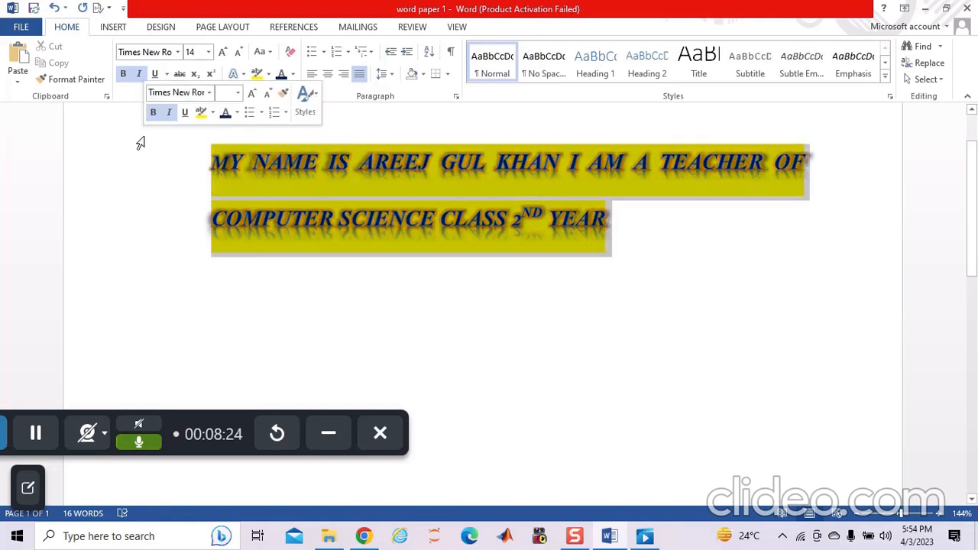
pyautogui.click(428, 52)
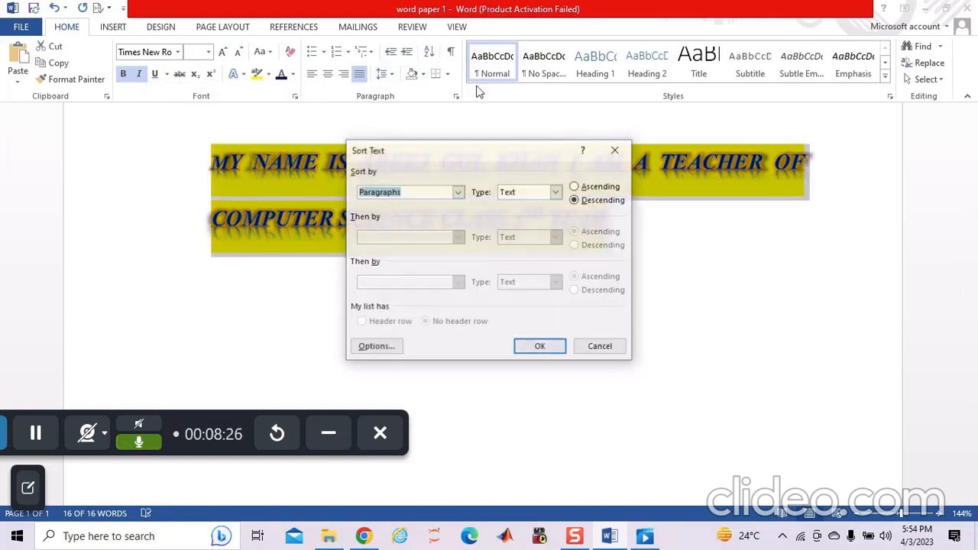
pyautogui.click(576, 199)
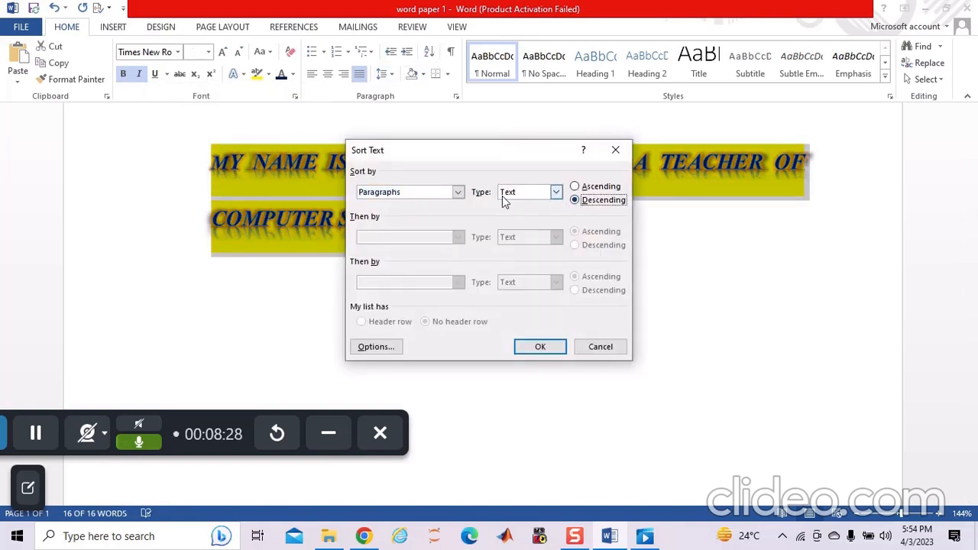
pyautogui.click(458, 193)
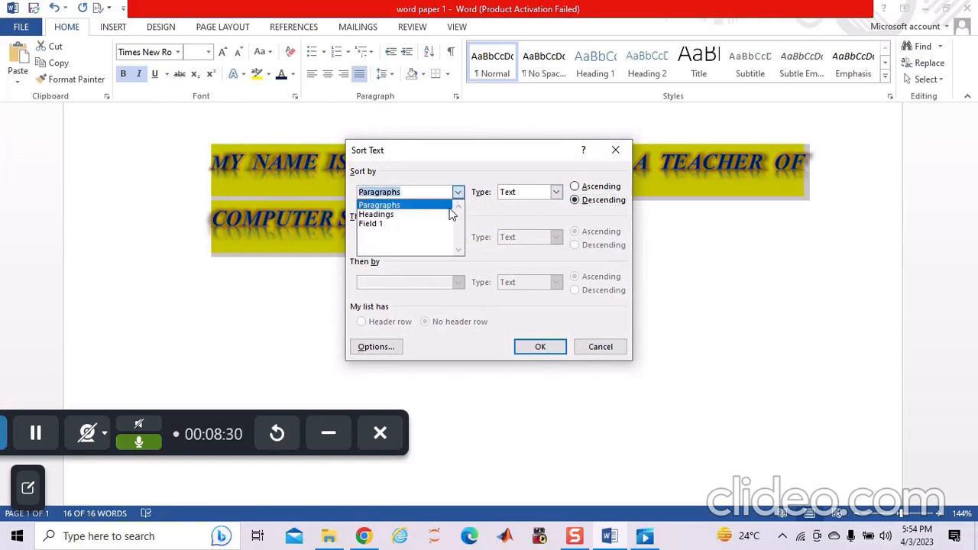
pyautogui.click(449, 215)
pyautogui.click(545, 346)
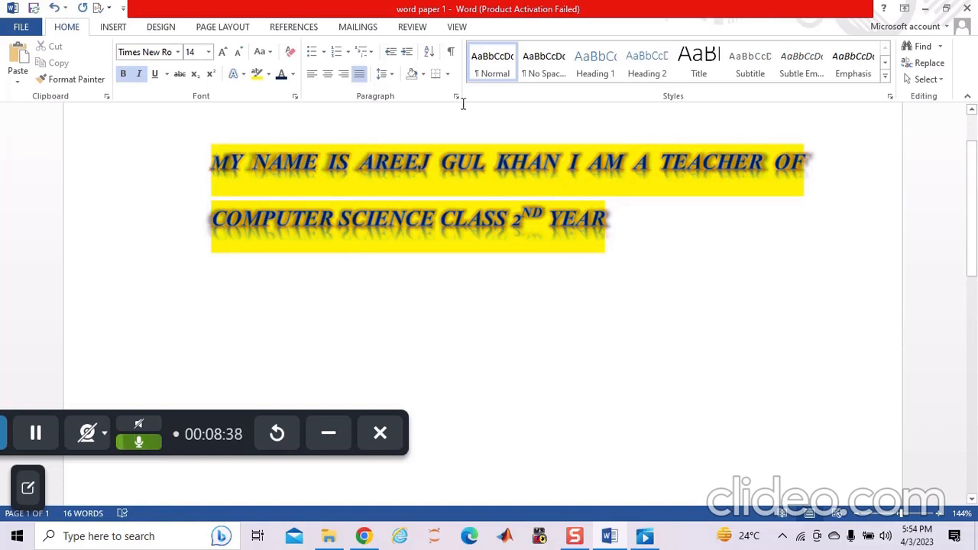
pyautogui.click(432, 57)
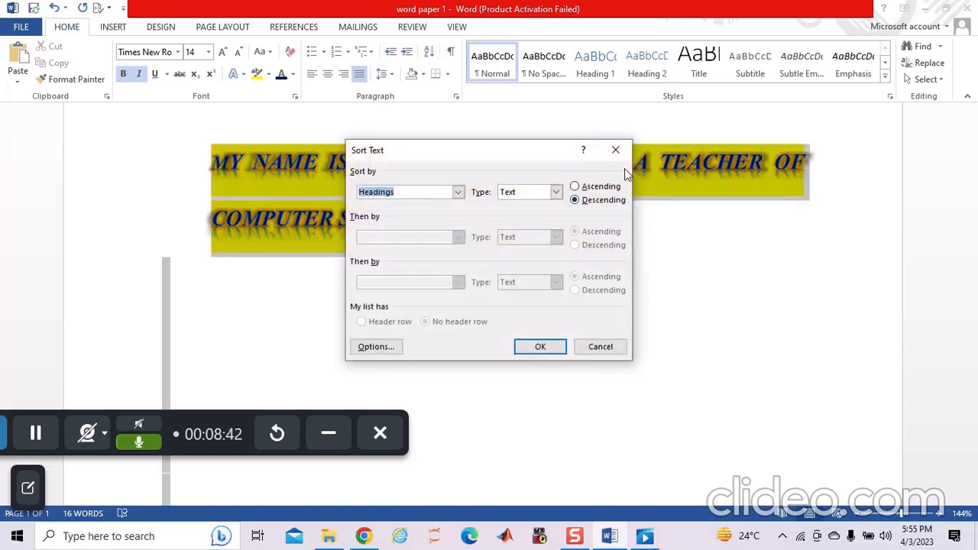
pyautogui.click(616, 150)
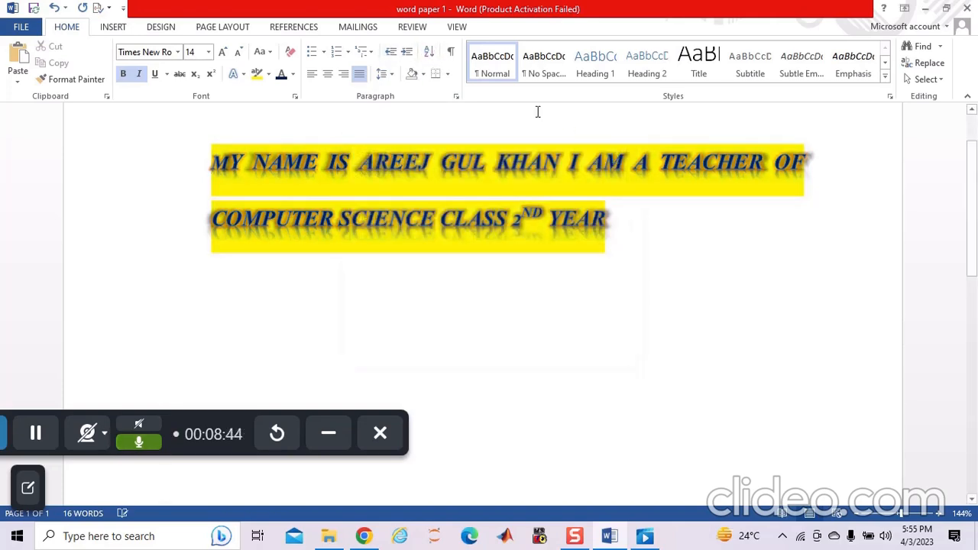
pyautogui.click(448, 76)
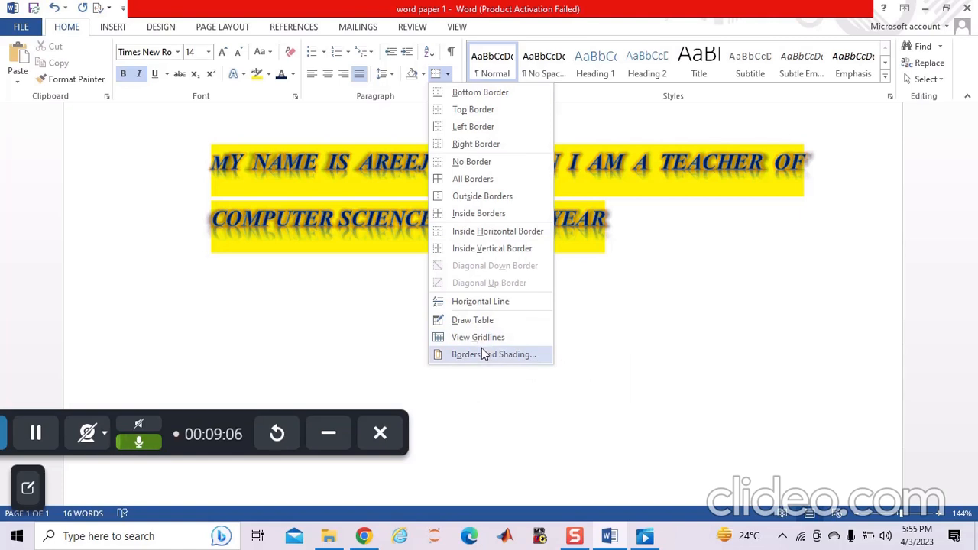
# Step: Apply All Borders to frame the two-line highlighted sentence
pyautogui.click(464, 181)
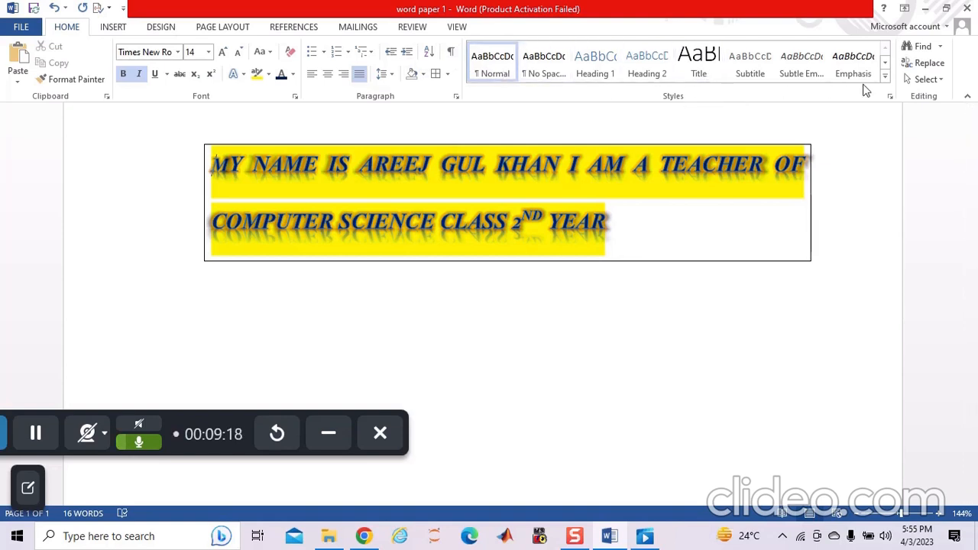
# Step: Create a new custom style from the sentence and name it Style2
pyautogui.click(885, 77)
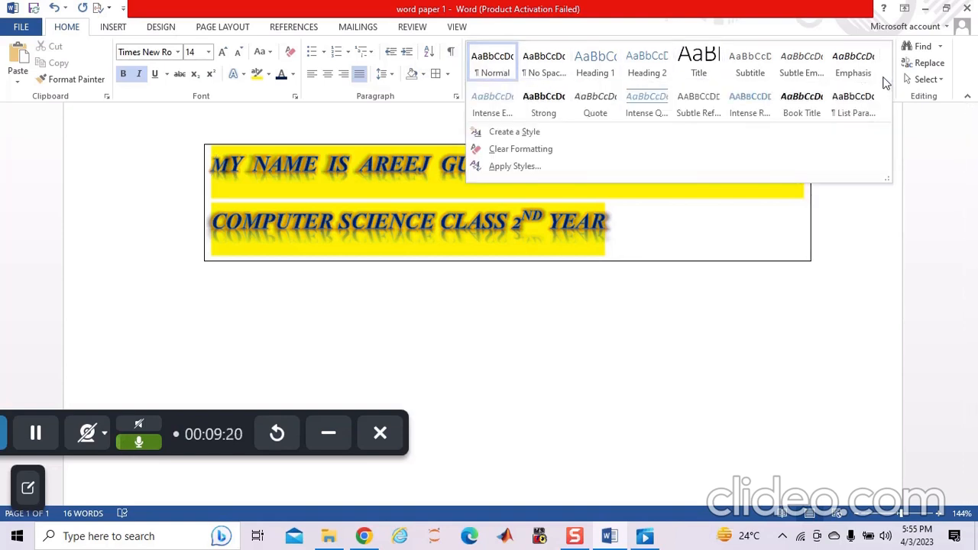
pyautogui.click(578, 137)
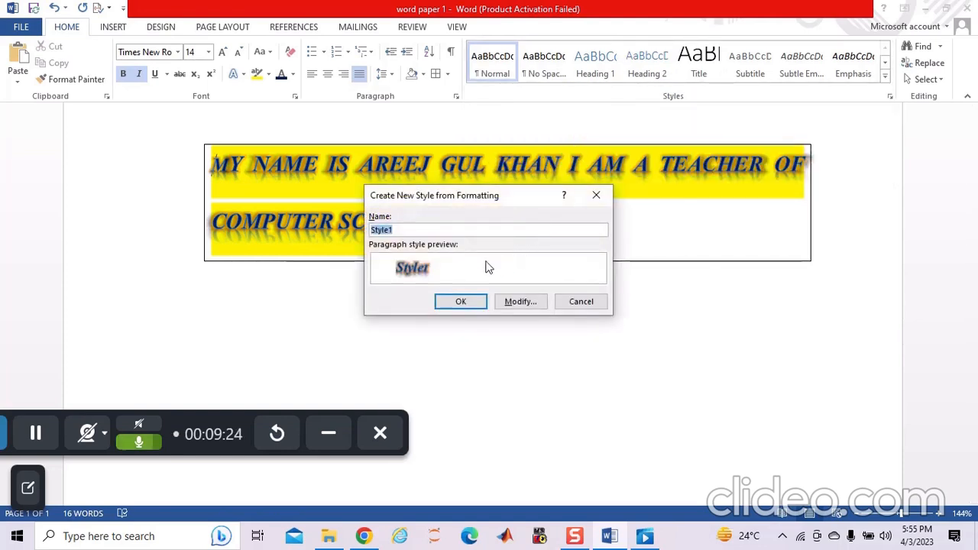
pyautogui.click(432, 227)
pyautogui.press('BackSpace')
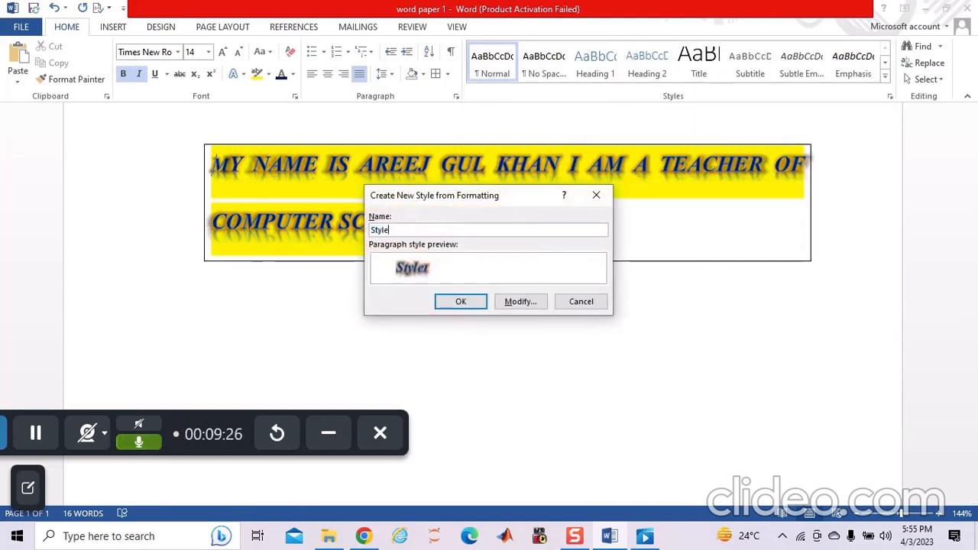
pyautogui.write('2')
pyautogui.press('Return')
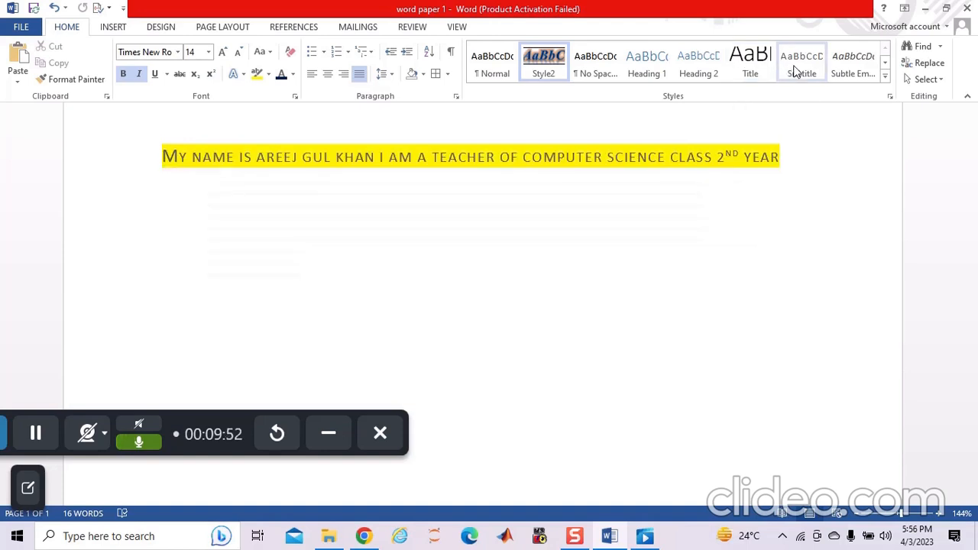
# Step: Restyle the sentence with the Intense Quote style
pyautogui.click(885, 76)
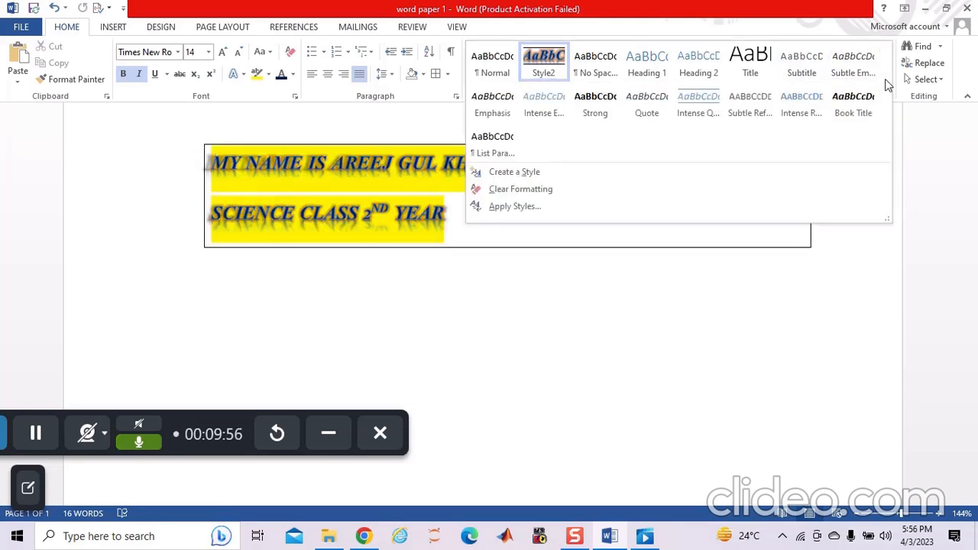
pyautogui.click(709, 113)
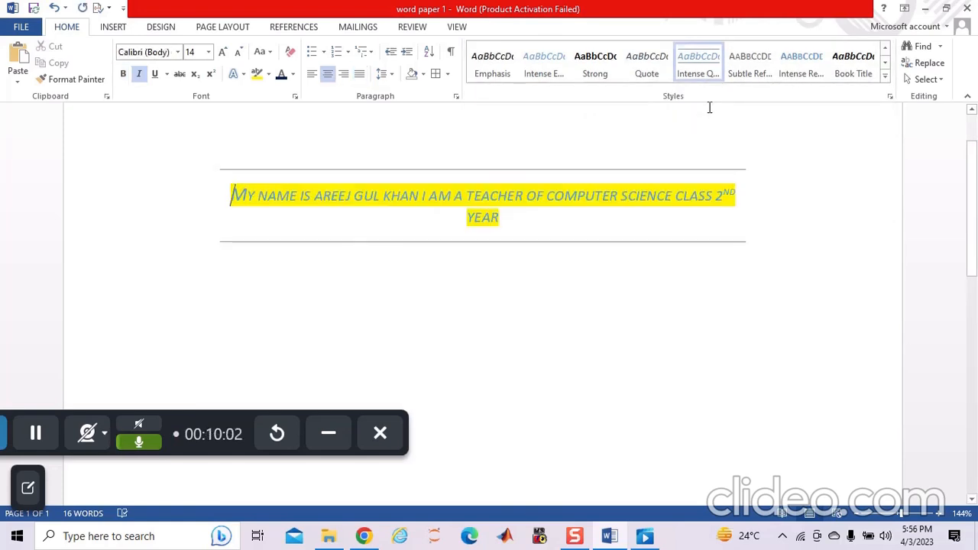
pyautogui.click(551, 137)
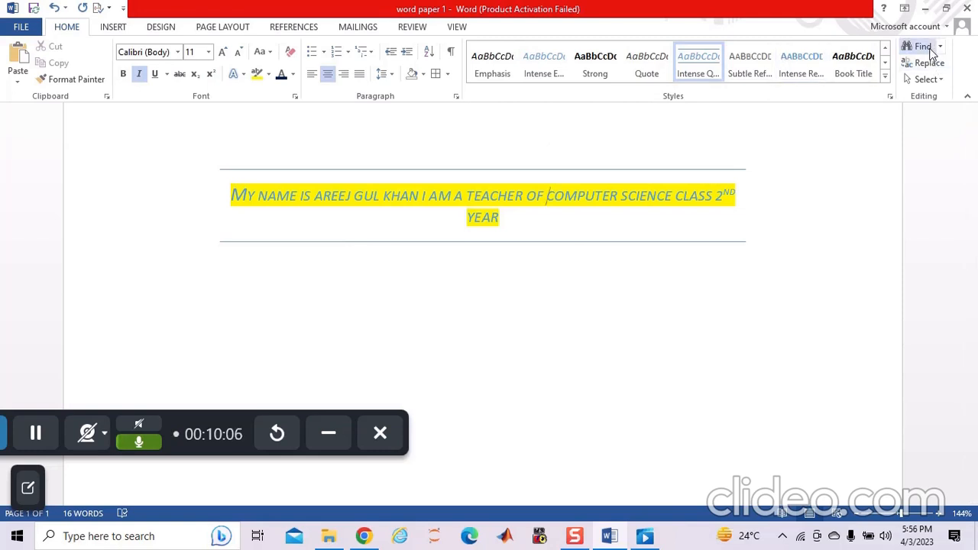
pyautogui.click(926, 47)
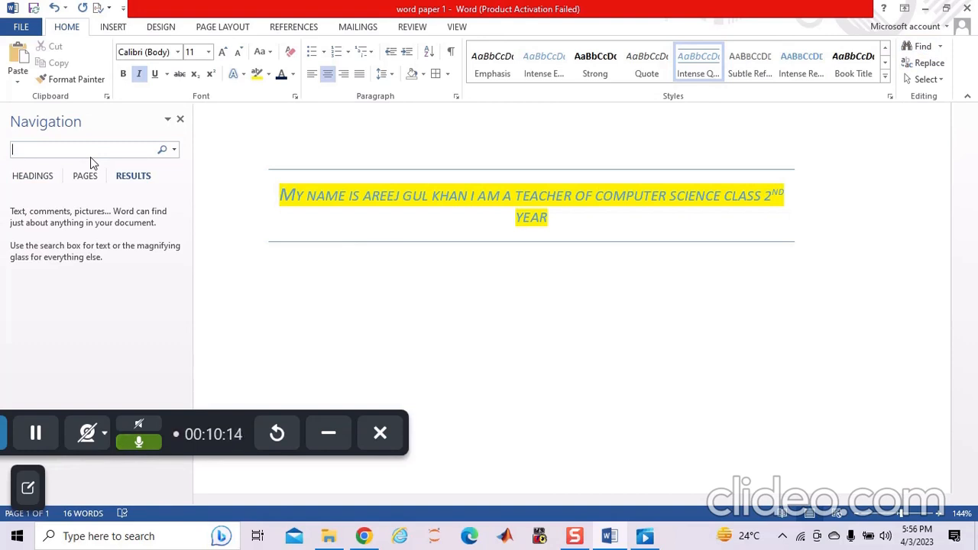
# Step: Search the document for the author's first name in the Navigation pane
pyautogui.write('areeh')
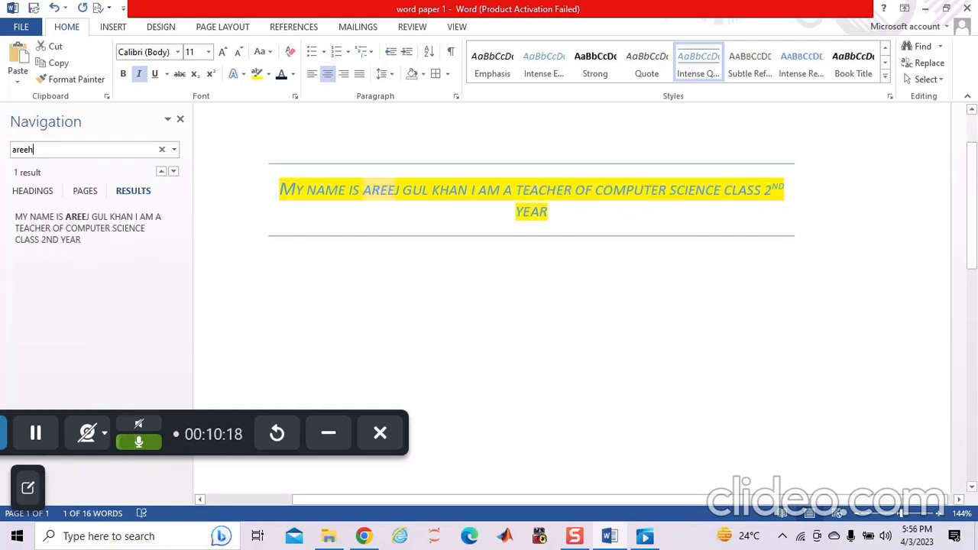
pyautogui.press('BackSpace')
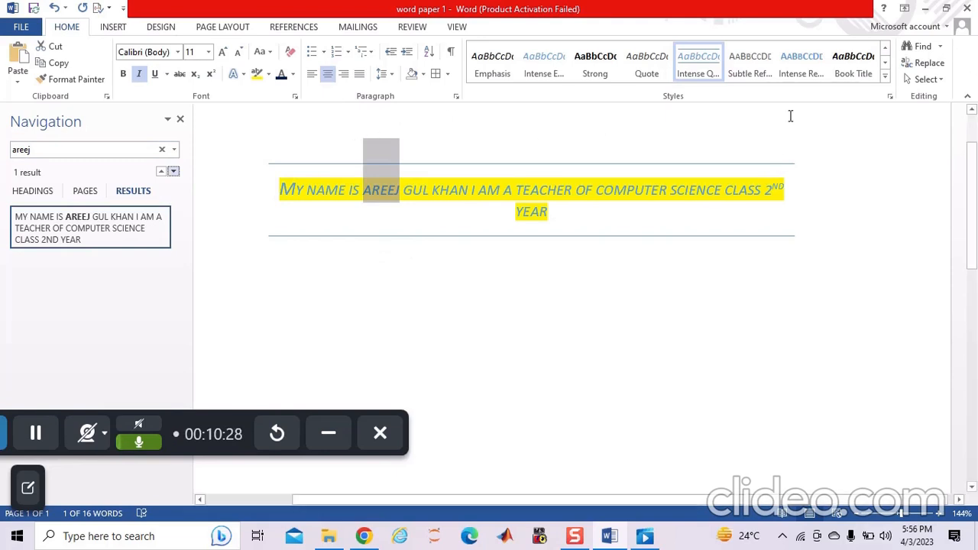
pyautogui.click(787, 156)
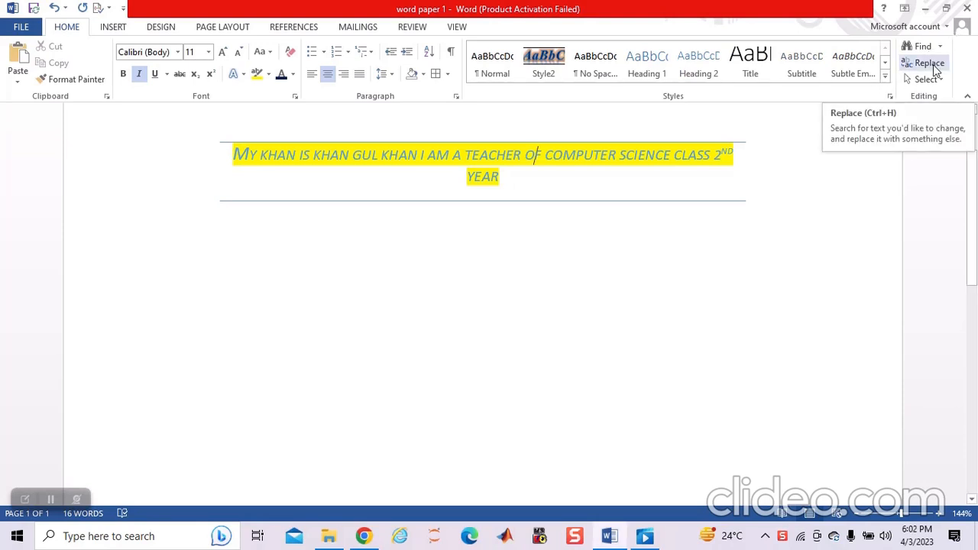
# Step: Search the main document for the middle name on the Find tab
pyautogui.click(929, 65)
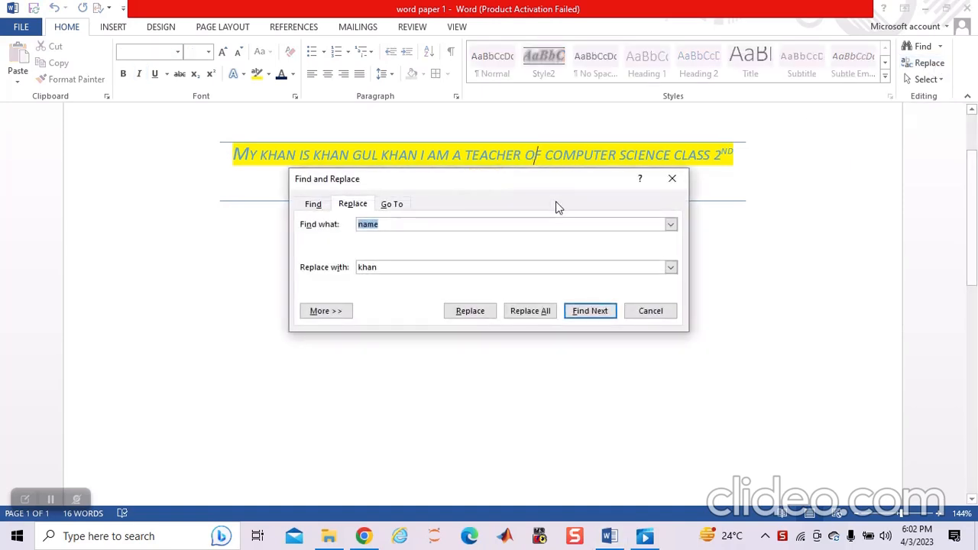
pyautogui.click(320, 208)
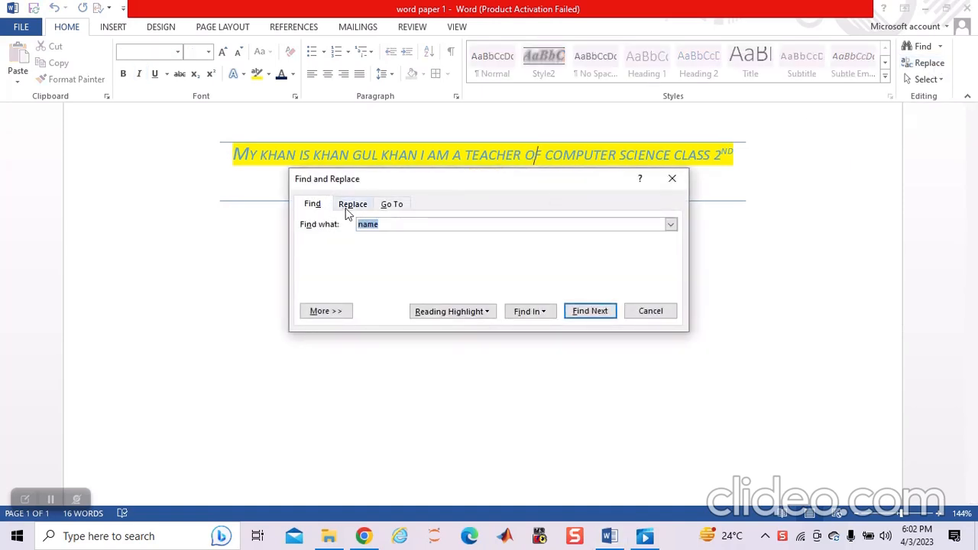
pyautogui.click(395, 224)
pyautogui.press('BackSpace')
pyautogui.press('BackSpace')
pyautogui.press('BackSpace')
pyautogui.press('BackSpace')
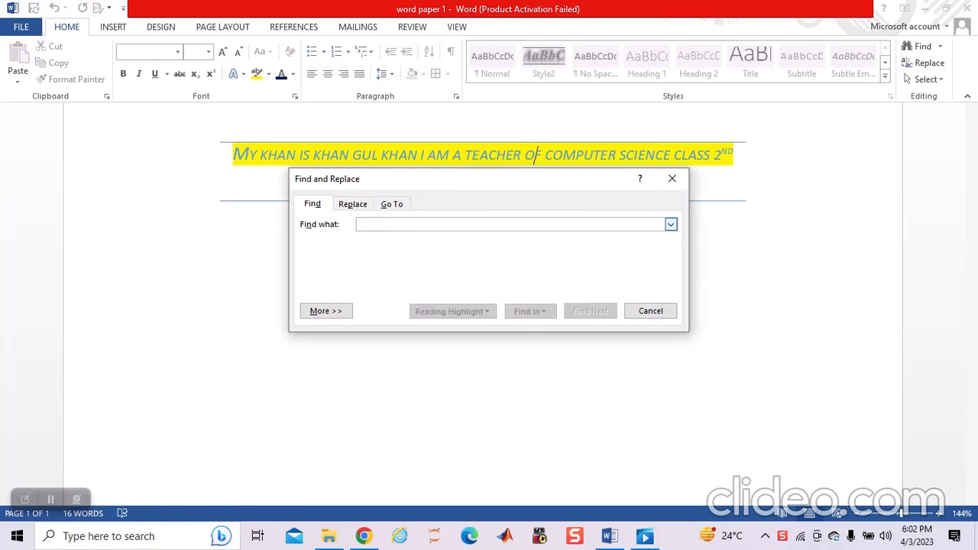
pyautogui.write('gul')
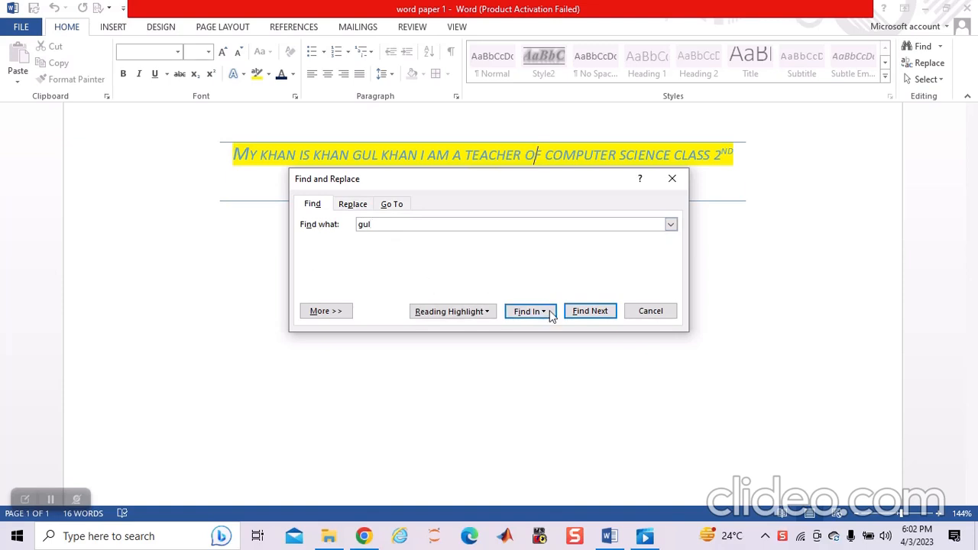
pyautogui.click(484, 315)
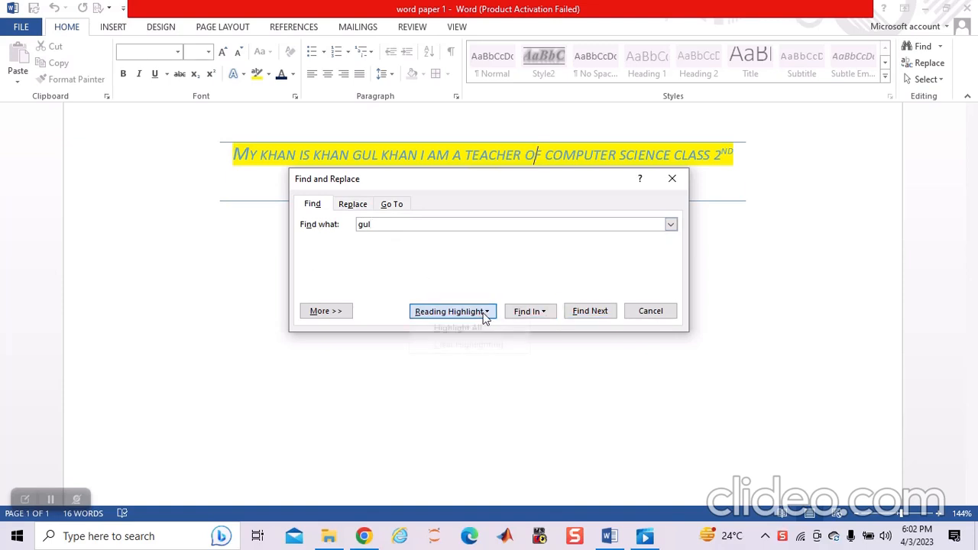
pyautogui.click(451, 316)
pyautogui.click(436, 313)
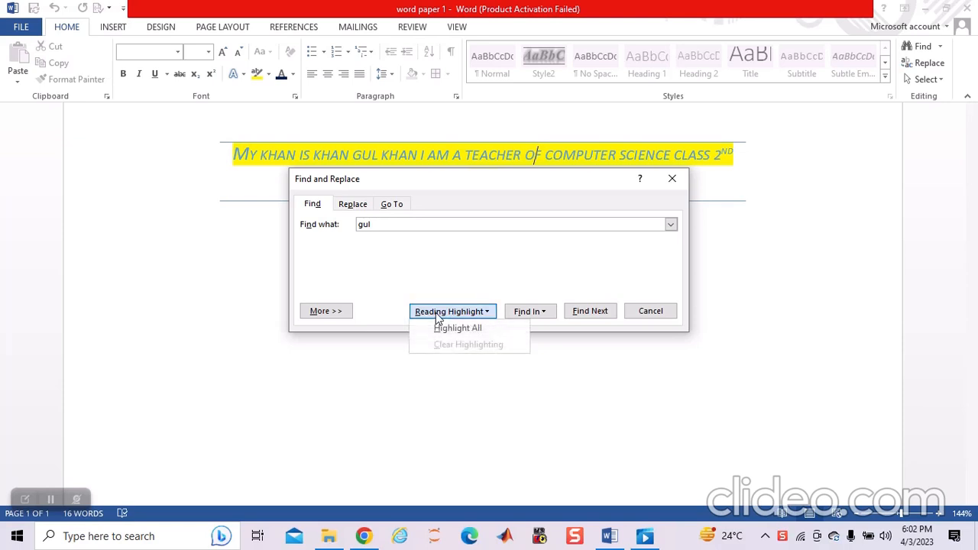
pyautogui.click(537, 311)
pyautogui.click(543, 328)
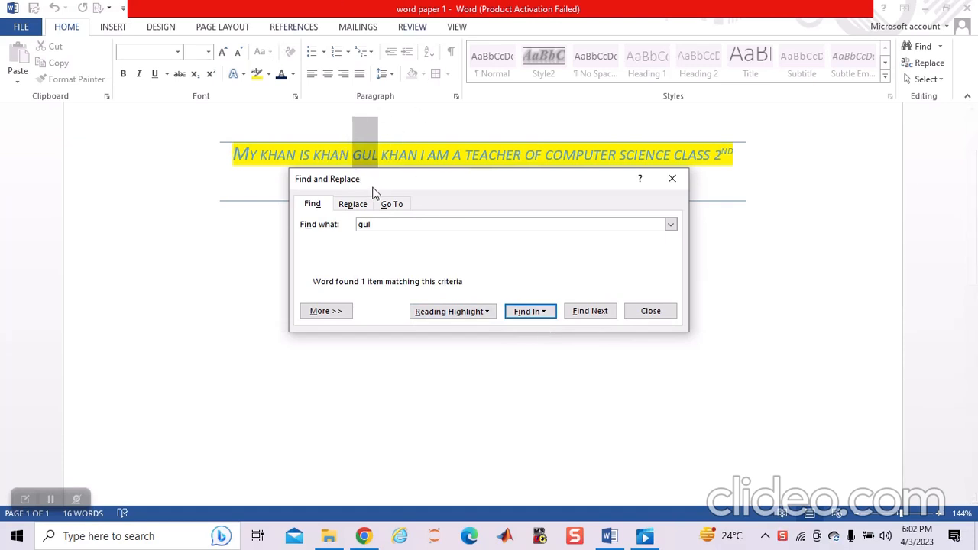
# Step: Replace the middle name with the first name without restarting the search, then go to Go To
pyautogui.click(361, 211)
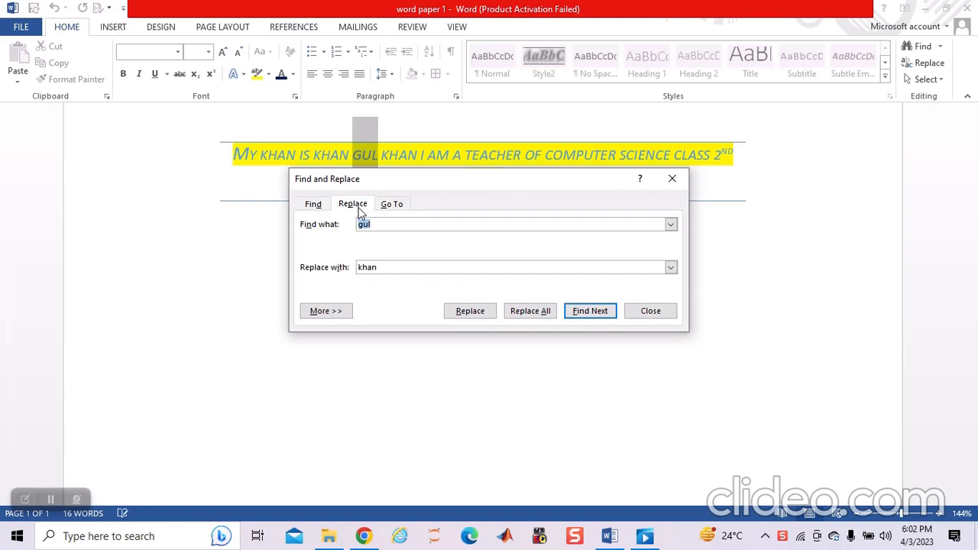
pyautogui.click(437, 268)
pyautogui.press('BackSpace')
pyautogui.press('BackSpace')
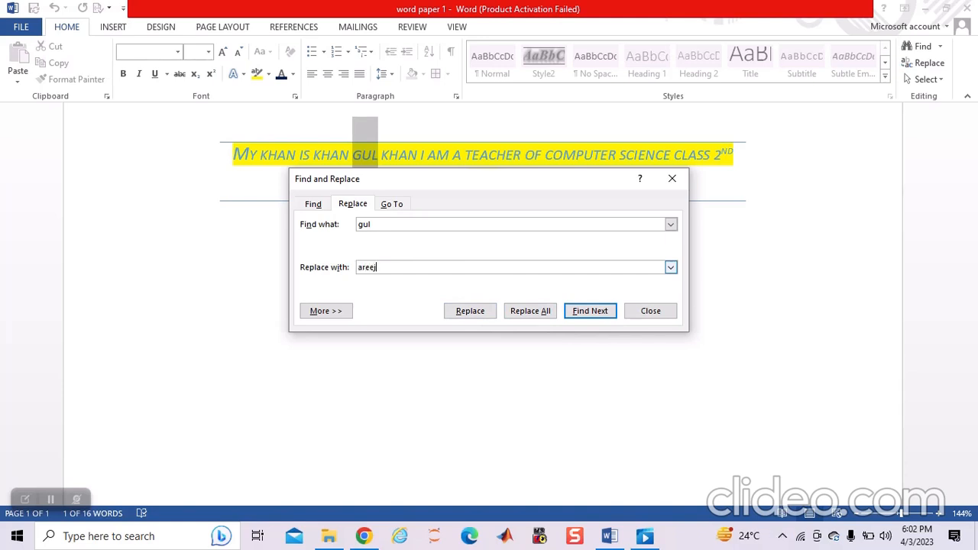
pyautogui.click(489, 312)
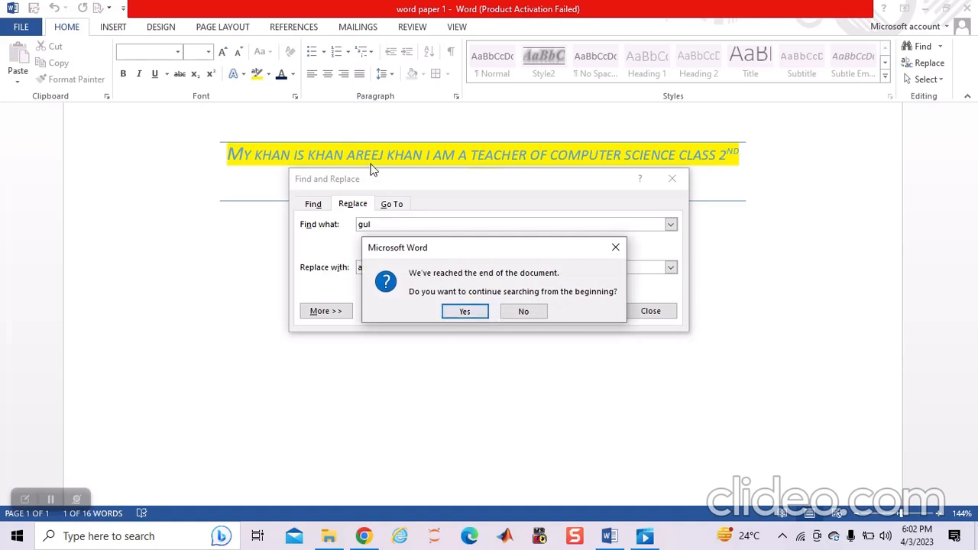
pyautogui.click(521, 313)
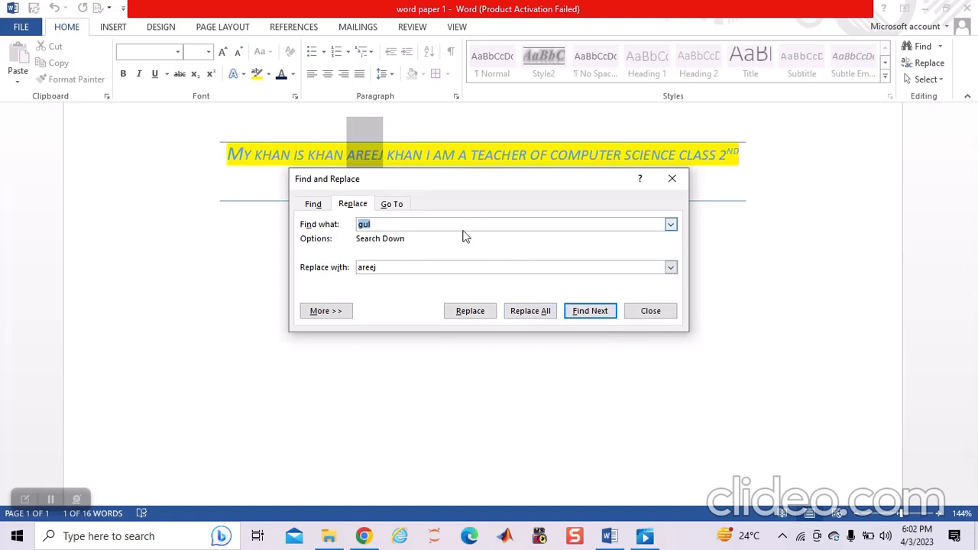
pyautogui.click(395, 205)
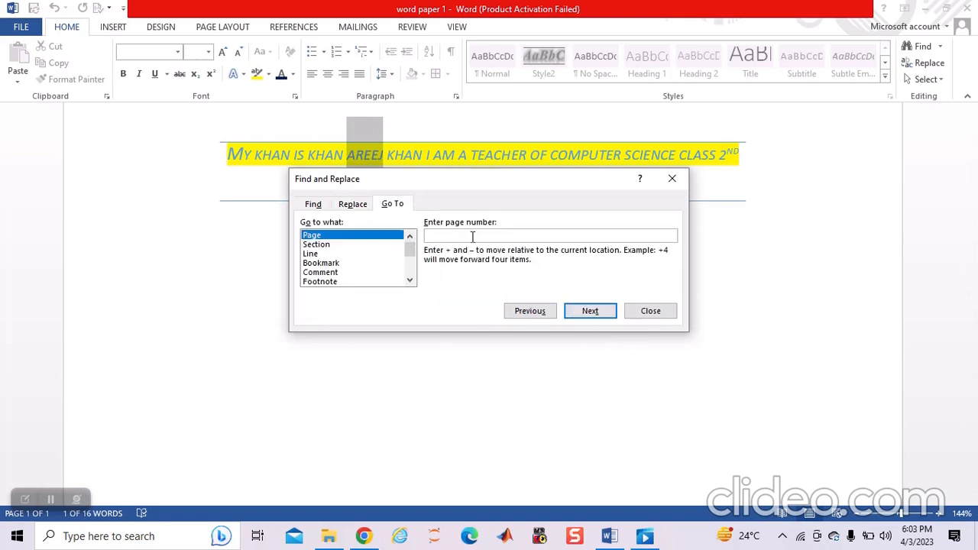
# Step: Jump to page 1 and close the Find and Replace dialog
pyautogui.write('1')
pyautogui.press('Return')
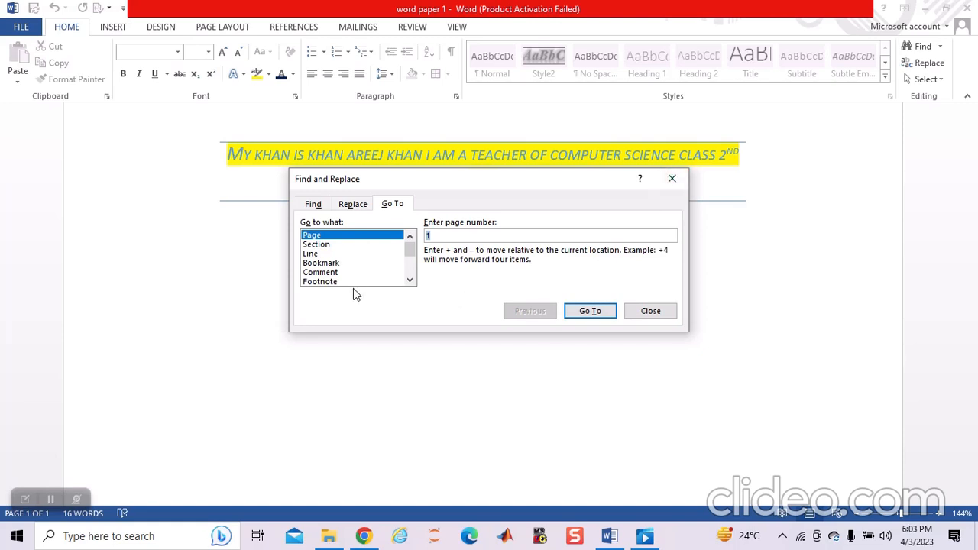
pyautogui.click(673, 180)
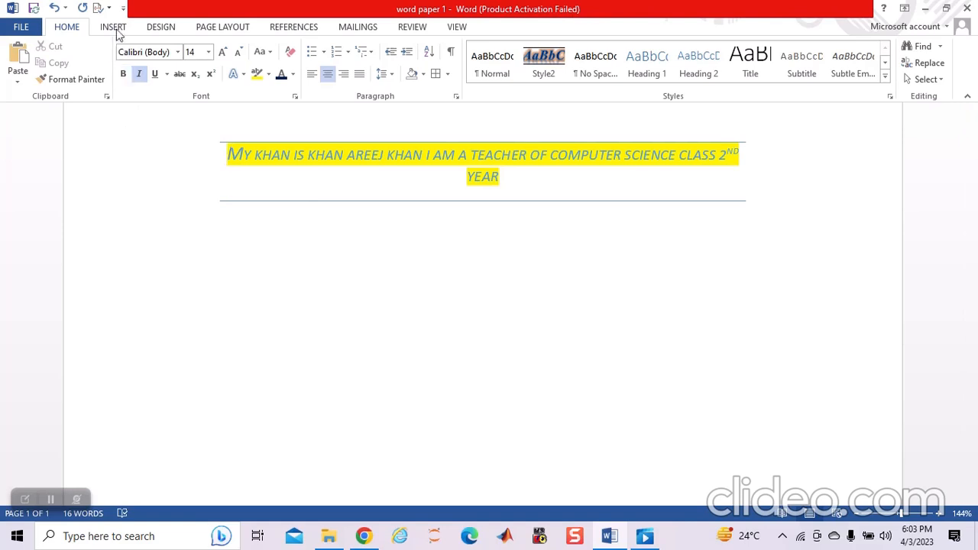
# Step: Browse the Insert, Design and Page Layout ribbons, ending on the References tools
pyautogui.click(115, 28)
pyautogui.click(149, 27)
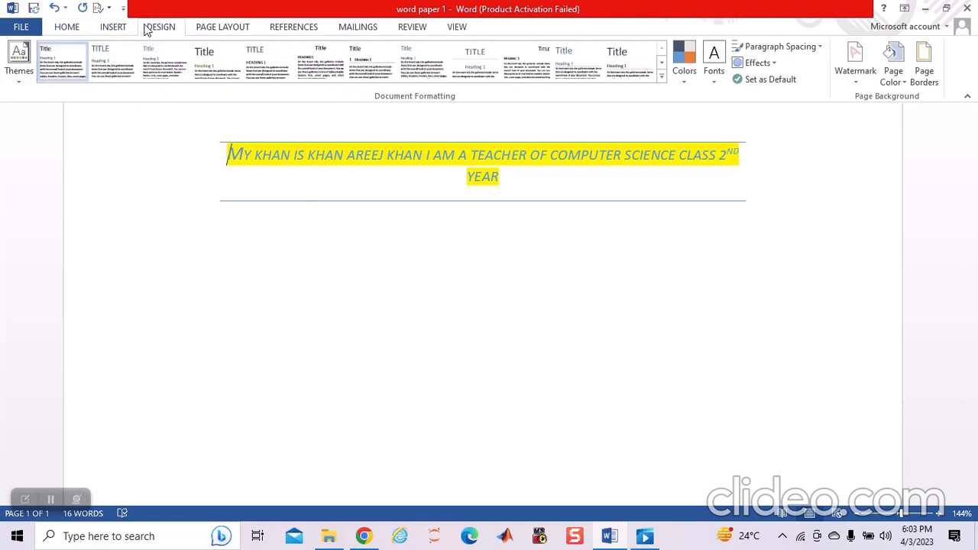
pyautogui.click(226, 29)
pyautogui.click(291, 28)
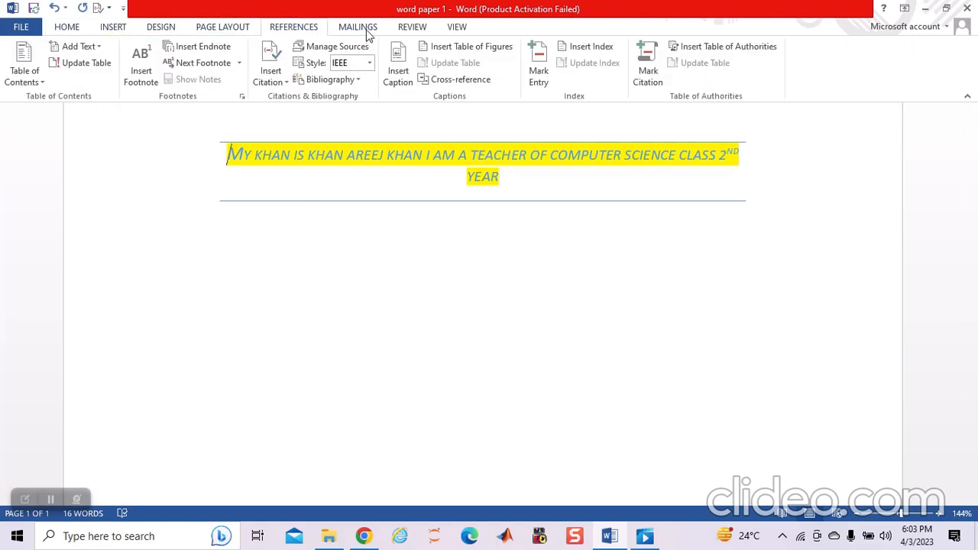